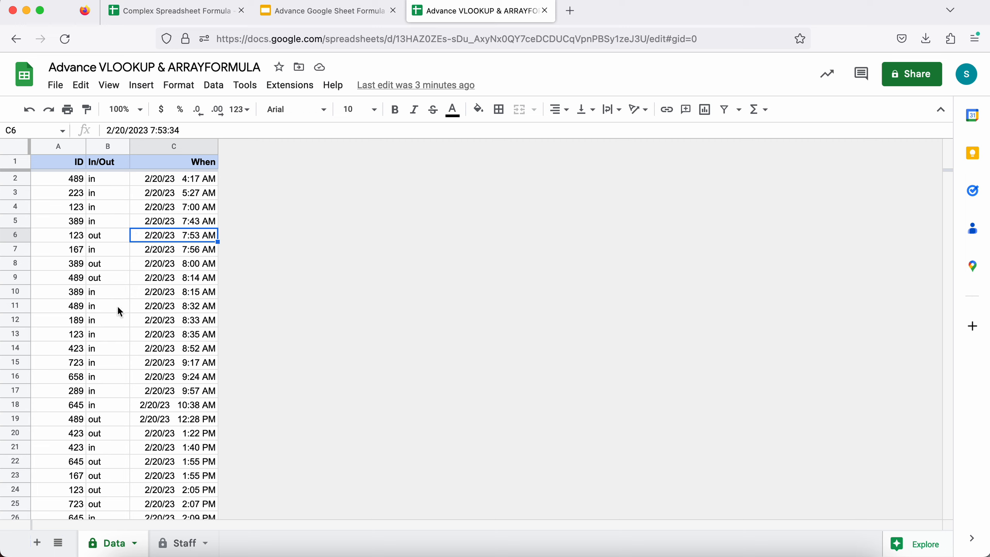
Step: Examine the staff IDs and the empty Last Action and When columns in Staff, and the in/out log in Data
click(167, 544)
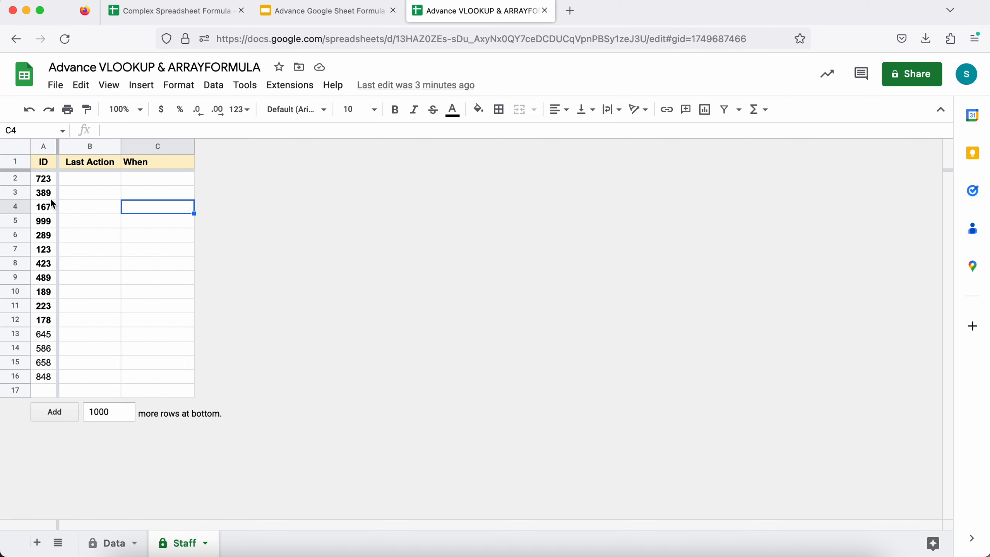
drag(44, 181, 44, 377)
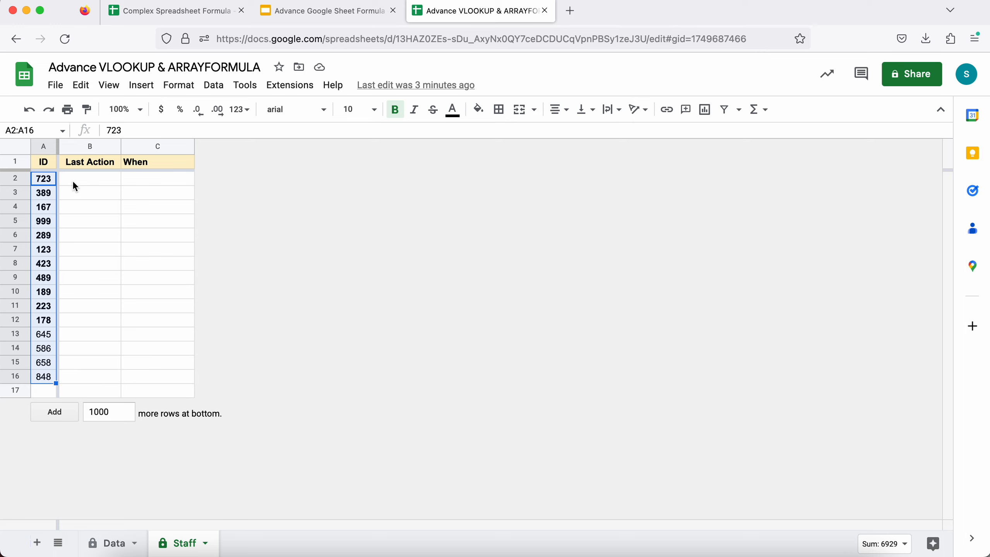
click(90, 179)
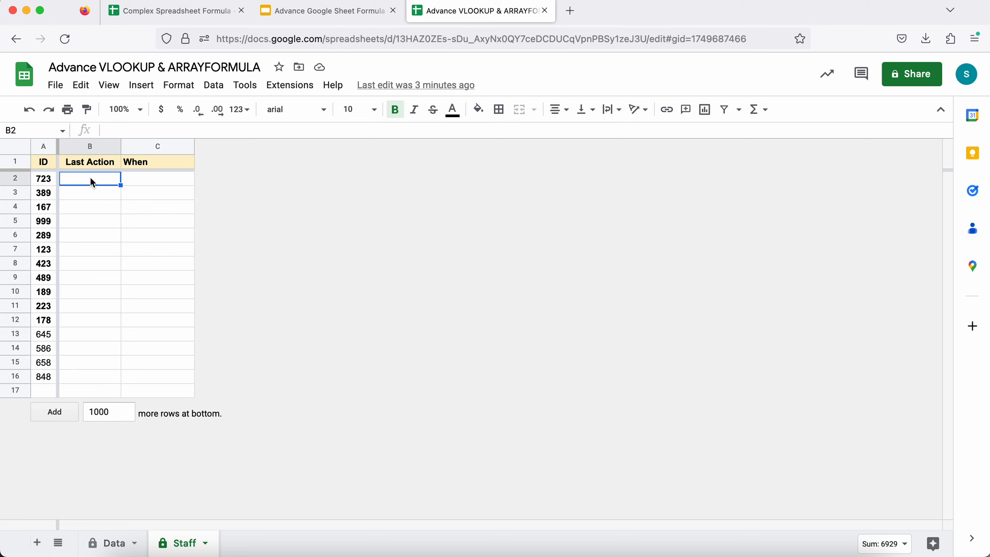
click(133, 179)
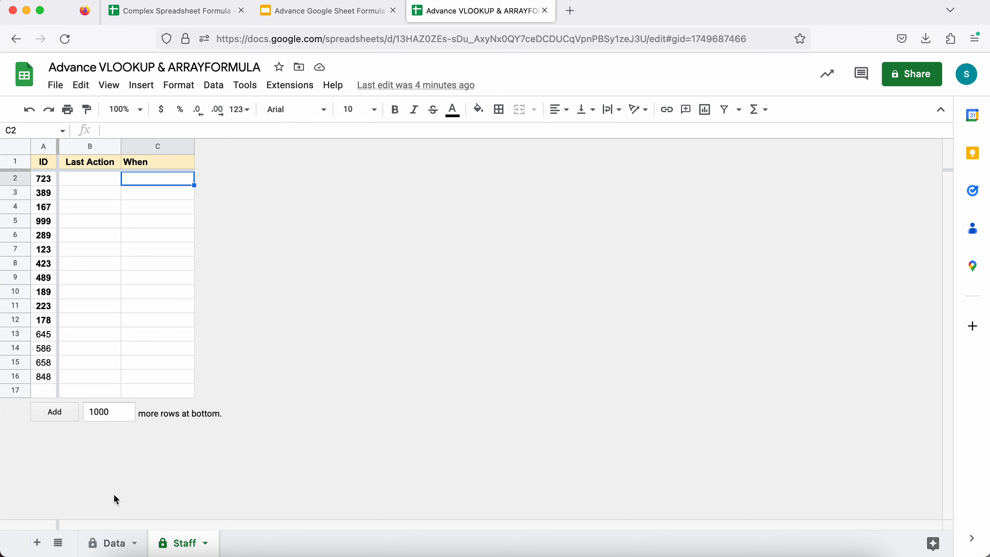
click(109, 543)
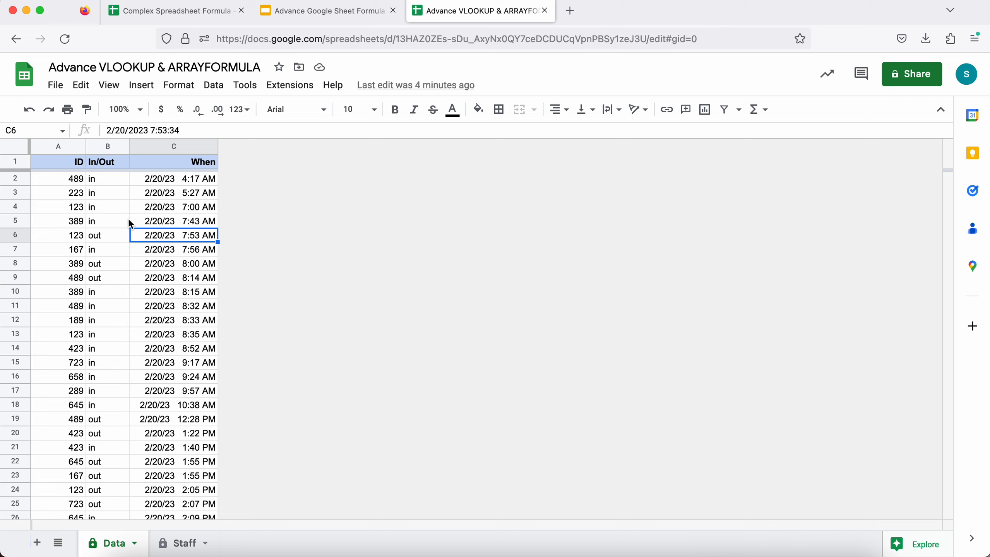
click(119, 180)
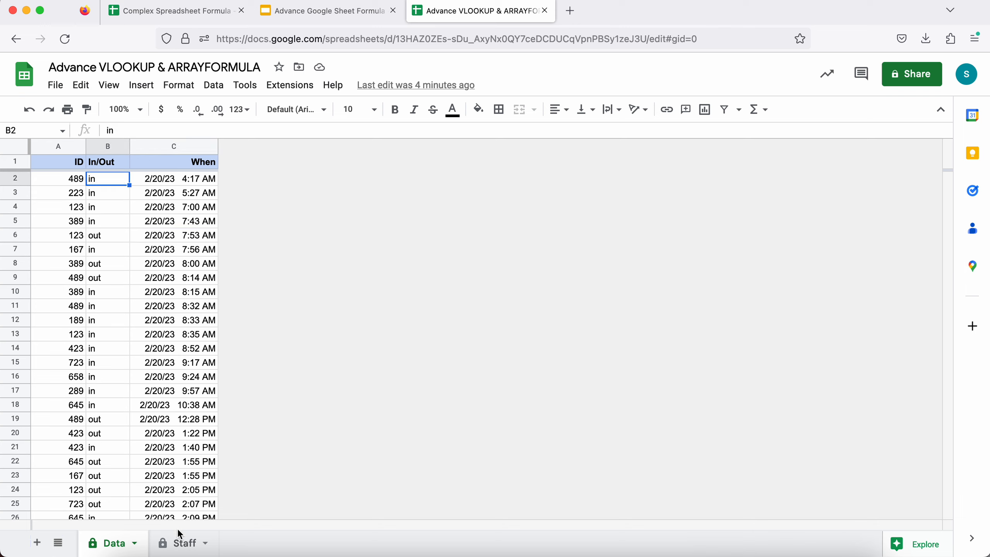
click(180, 543)
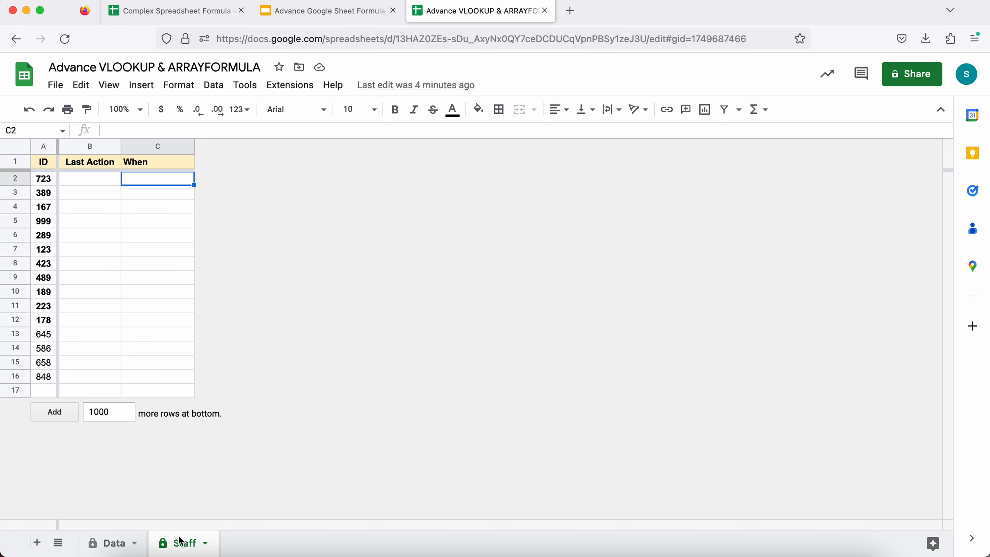
click(110, 543)
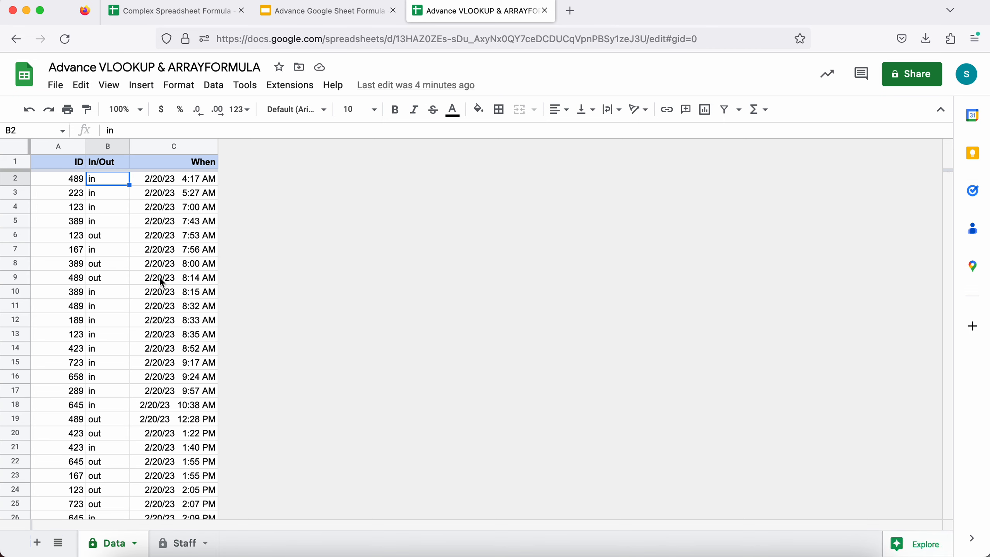
click(76, 235)
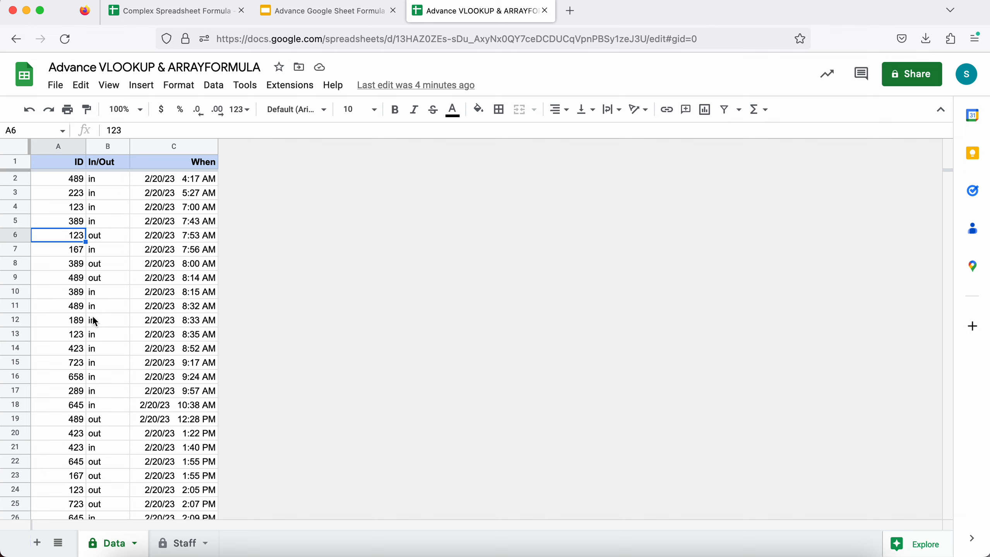
click(69, 410)
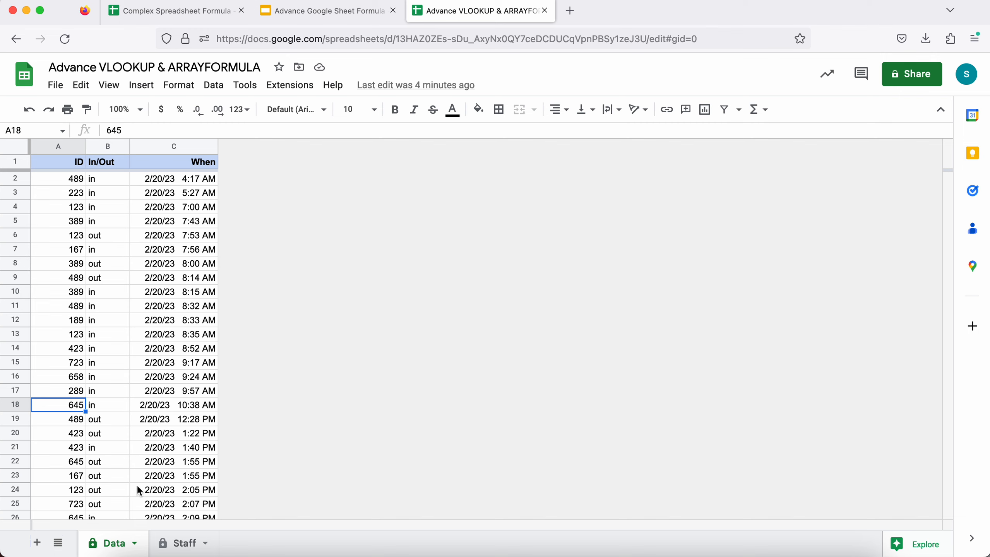
Step: Add a new sheet and start a VLOOKUP formula in its cell B4 with Staff!A2 as the search key
click(180, 544)
click(37, 543)
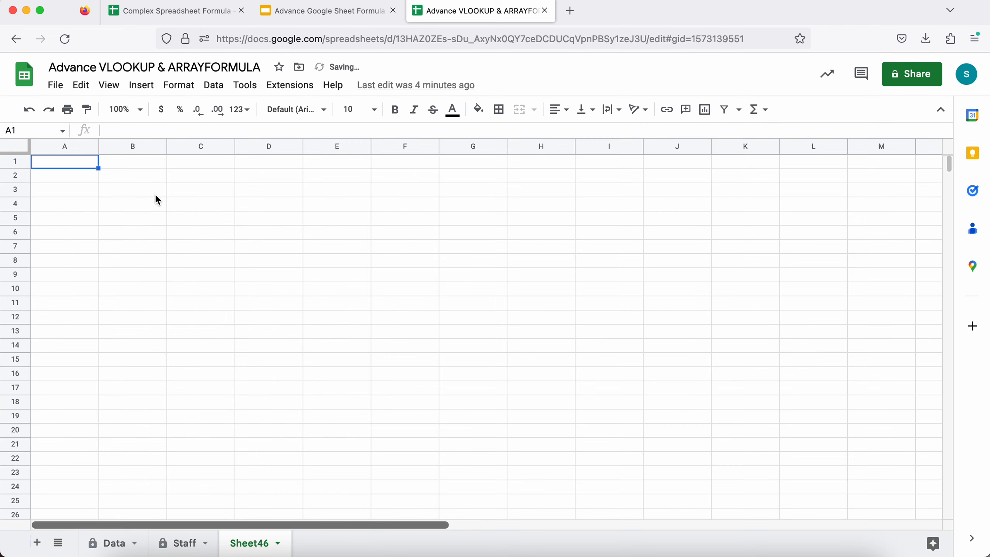
click(123, 200)
text(=vl)
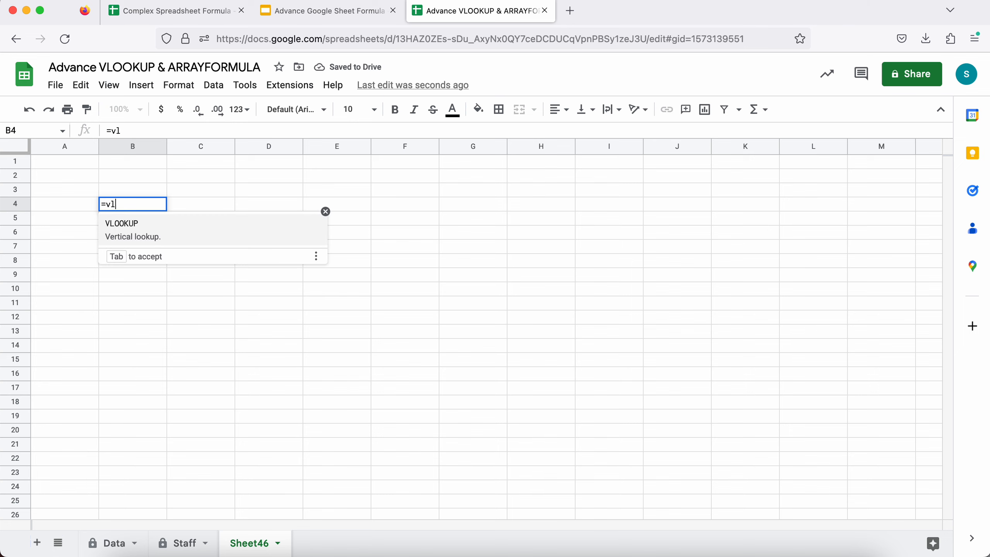
text(ookup)
key(Tab)
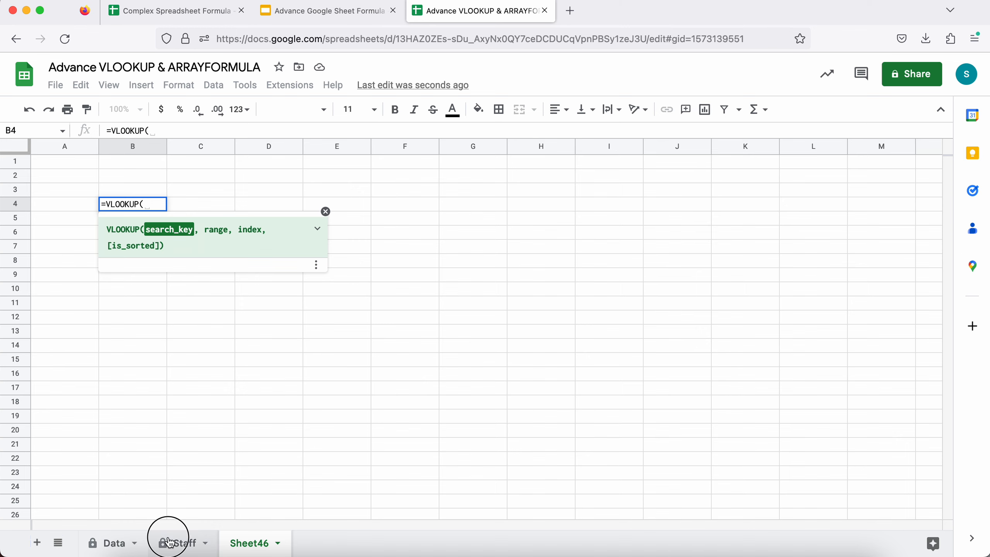
click(168, 542)
click(40, 172)
text(,)
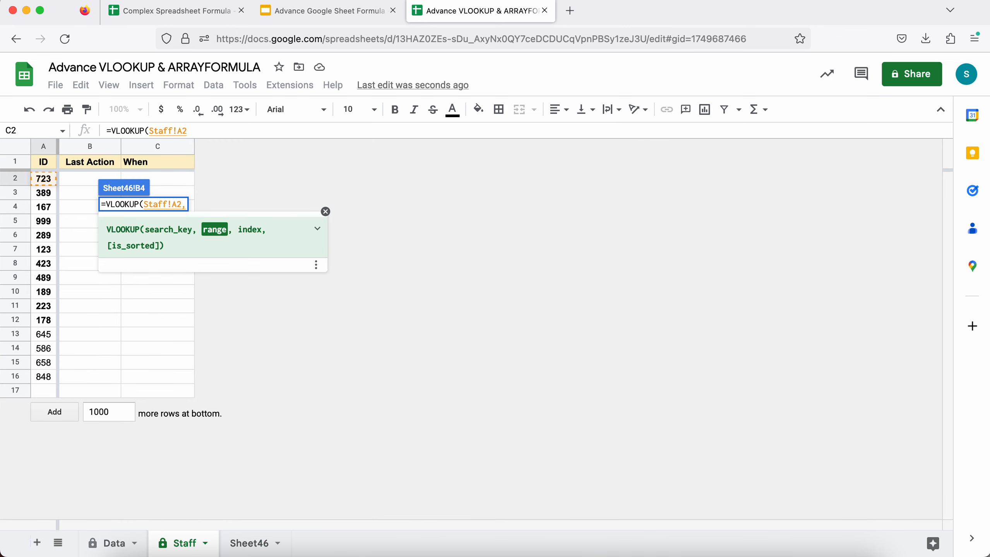
Step: Complete the VLOOKUP in B4 with range Data!A:C, index 3 and is_sorted 0
click(91, 542)
drag(59, 146, 210, 146)
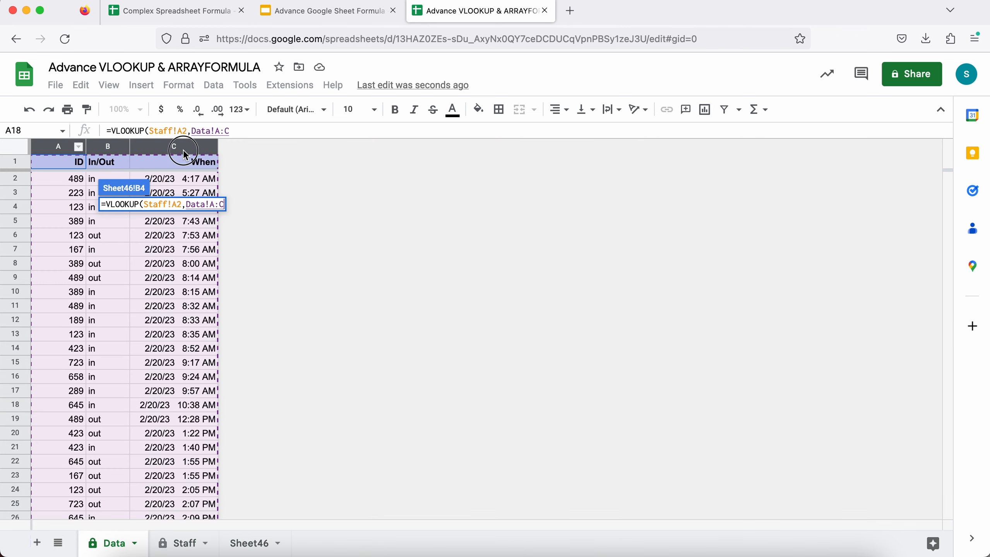
text(,)
text(3,0)
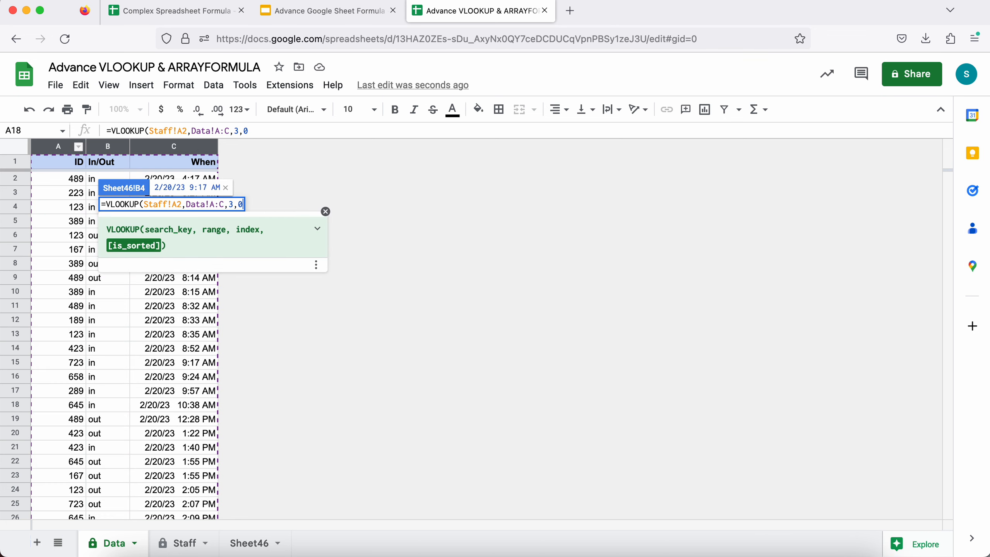
key(Return)
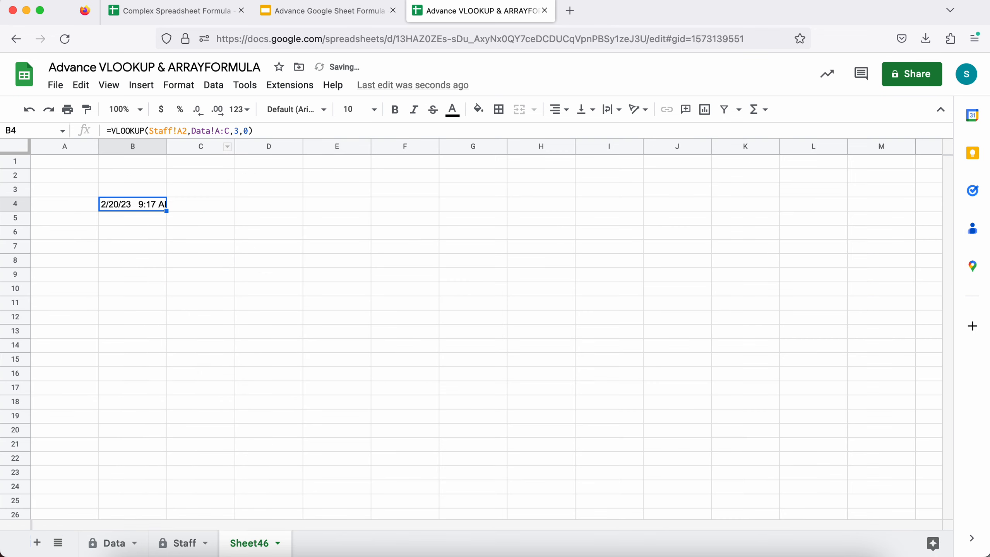
Step: Display formulas instead of results, with column B widened to fit the VLOOKUP and the zoom set to 150%
click(111, 86)
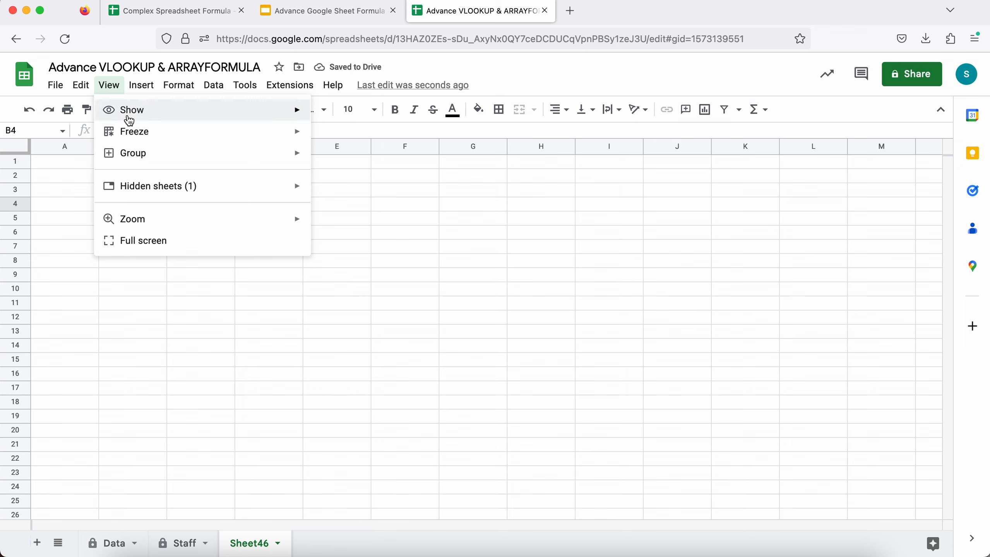
mouse_move(227, 113)
click(364, 156)
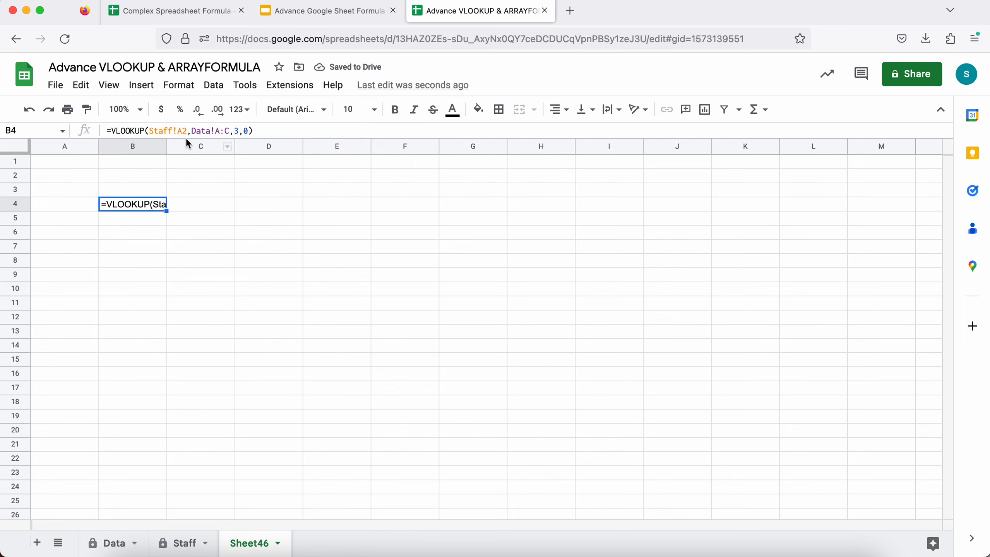
drag(166, 146, 303, 145)
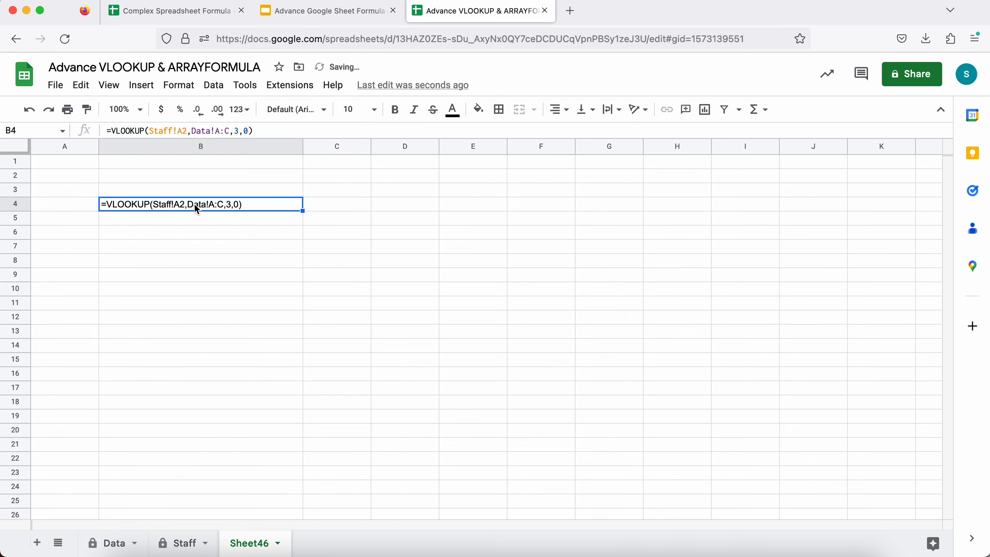
drag(187, 205, 214, 206)
click(133, 109)
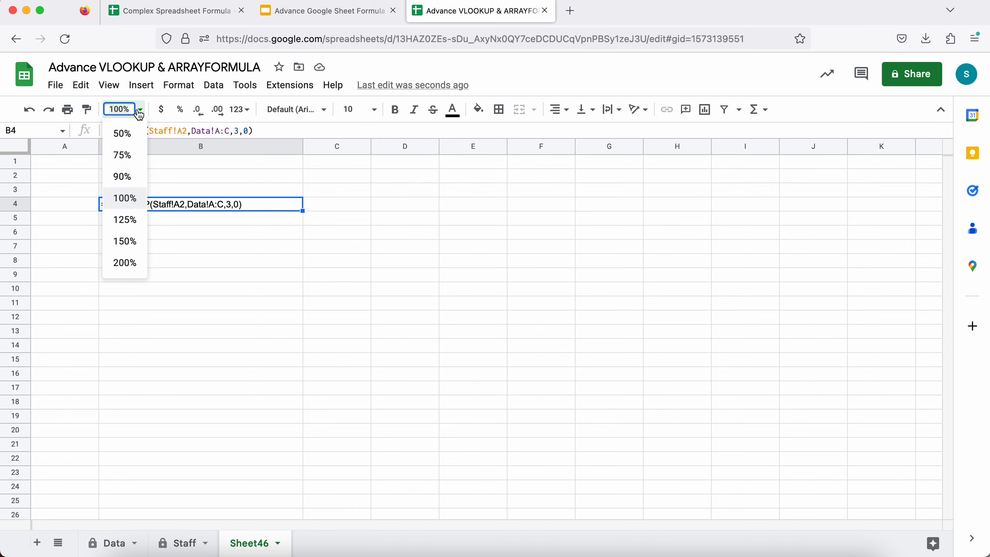
click(128, 238)
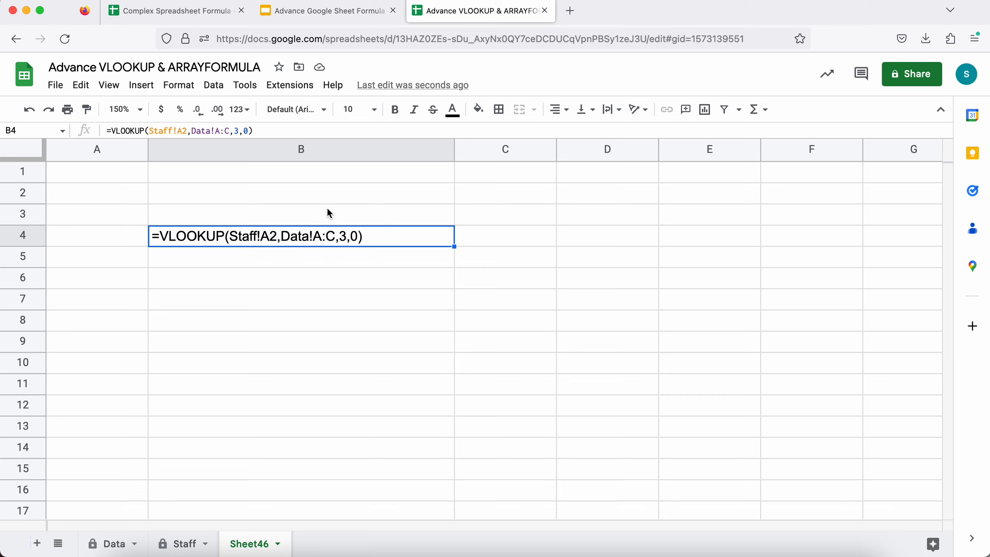
Step: Start a FILTER formula in C3 with Data!A:C as the range
click(481, 223)
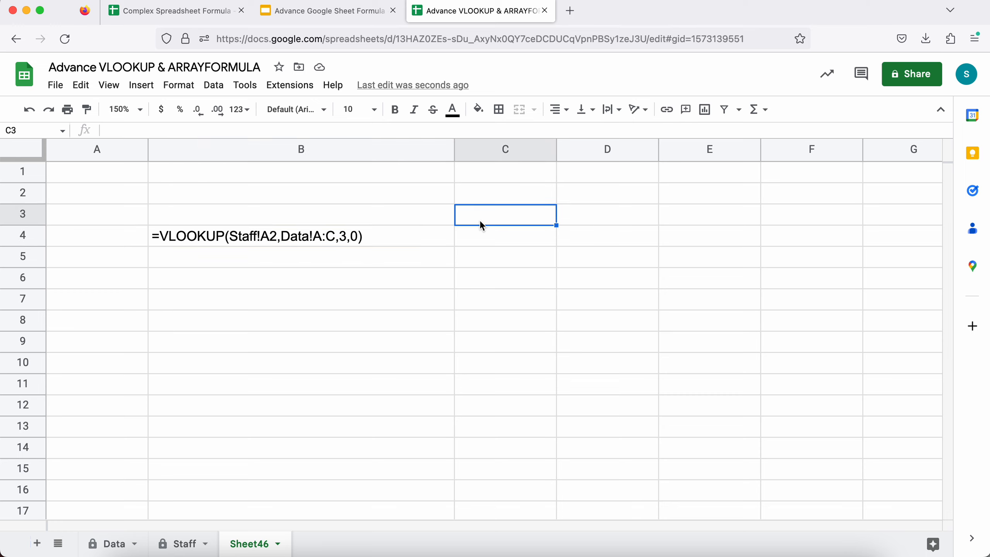
text(=fil)
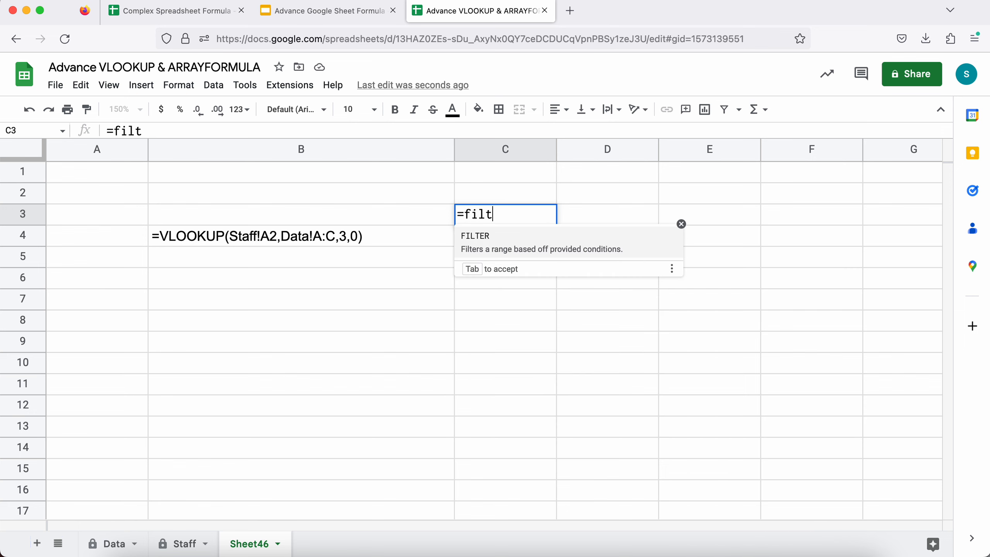
text(t)
key(Tab)
click(105, 543)
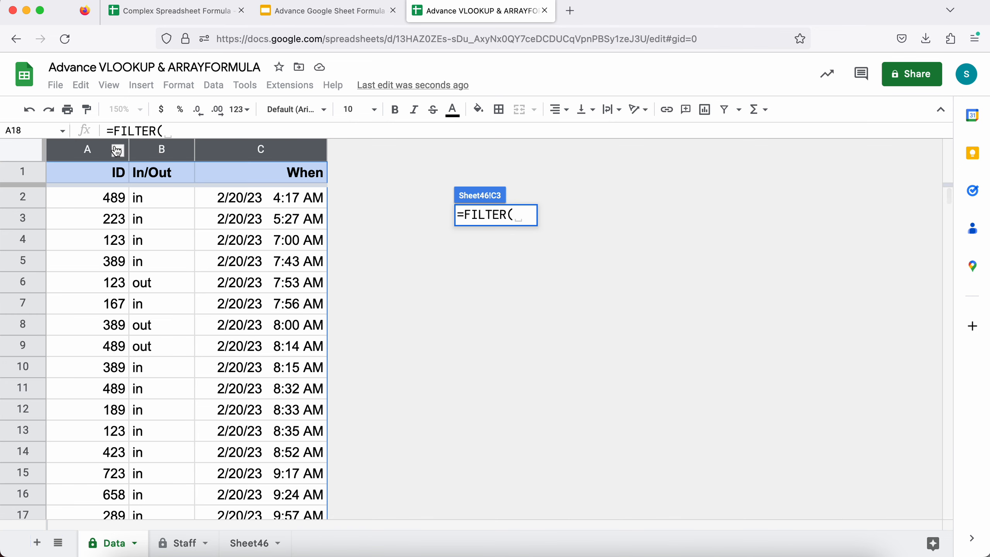
drag(116, 150, 267, 147)
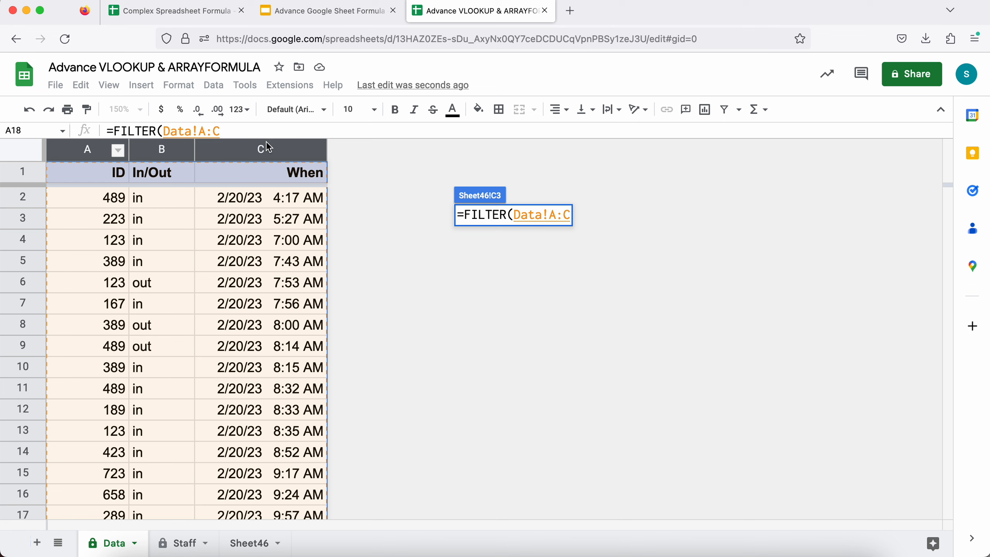
Step: Complete the FILTER in C3 with the conditions LEN(Data!C:C)>0 and ROW(Data!C:C)>1
text(,le)
key(Tab)
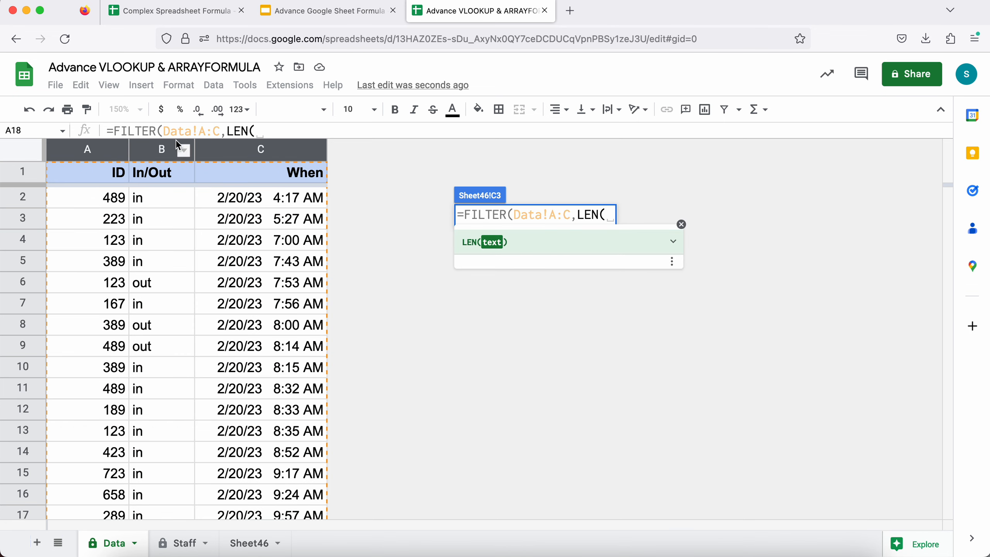
click(260, 149)
text())
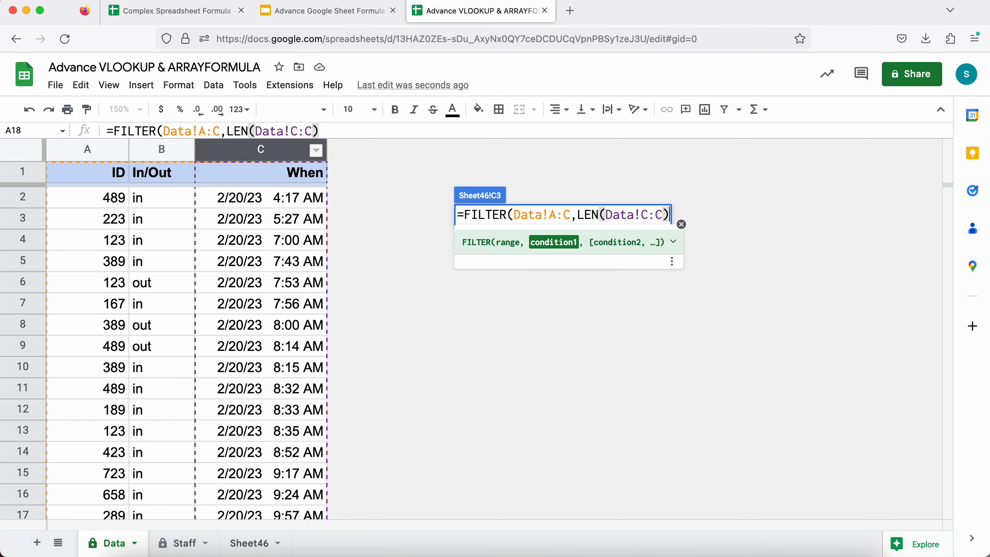
text(>0,ro)
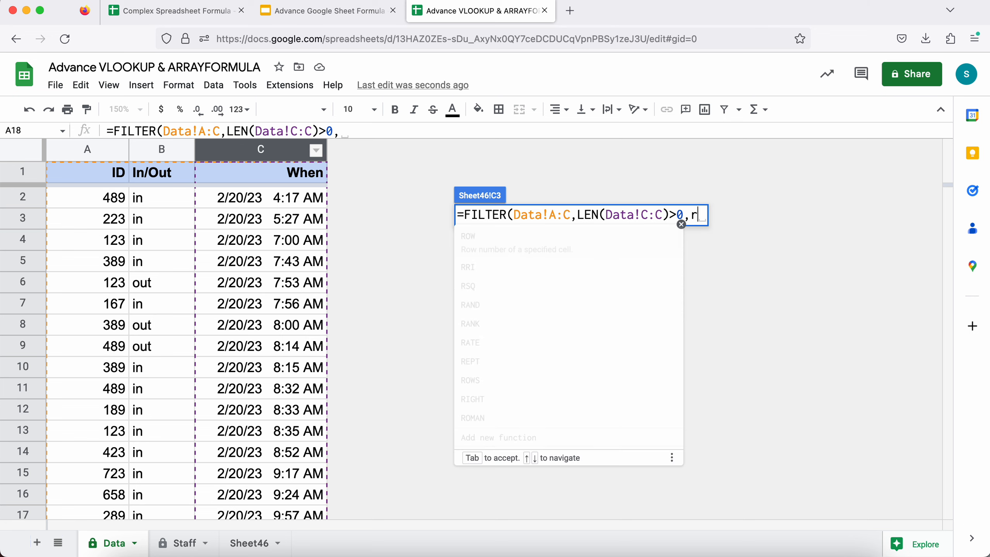
key(Tab)
click(228, 148)
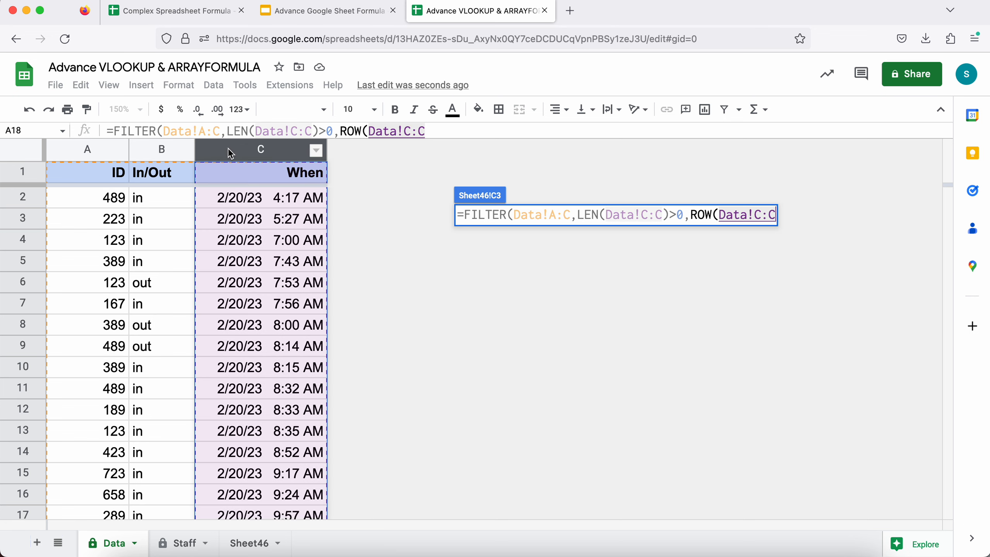
text()>1))
key(Return)
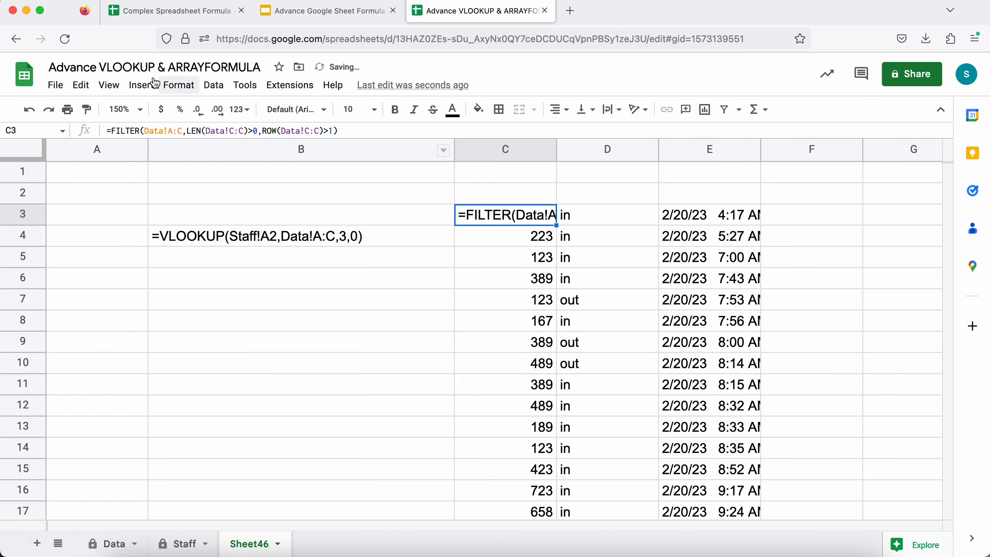
Step: Turn off the formula display on the new sheet and compare its filtered rows with the header row in Data
click(108, 84)
mouse_move(144, 111)
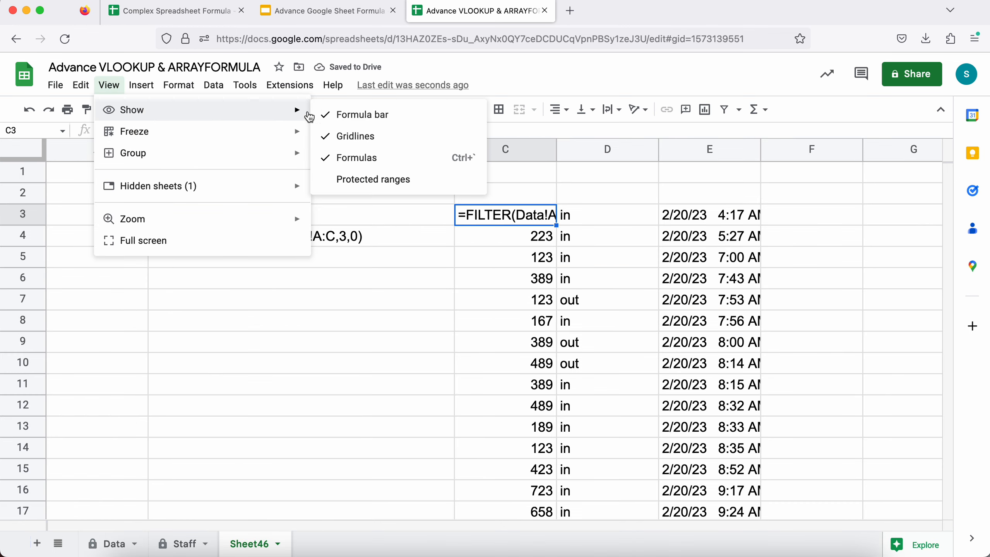
click(390, 159)
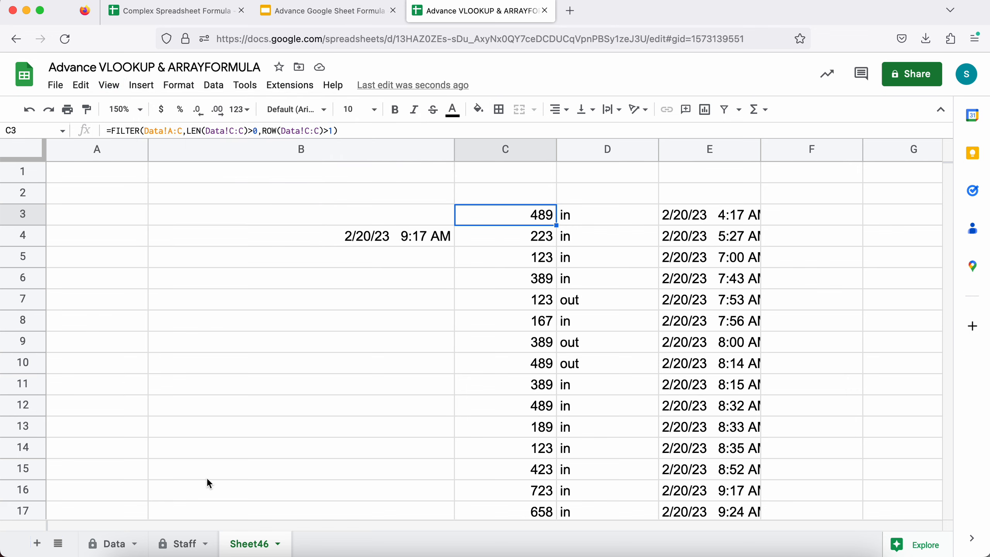
click(113, 544)
drag(103, 174, 268, 189)
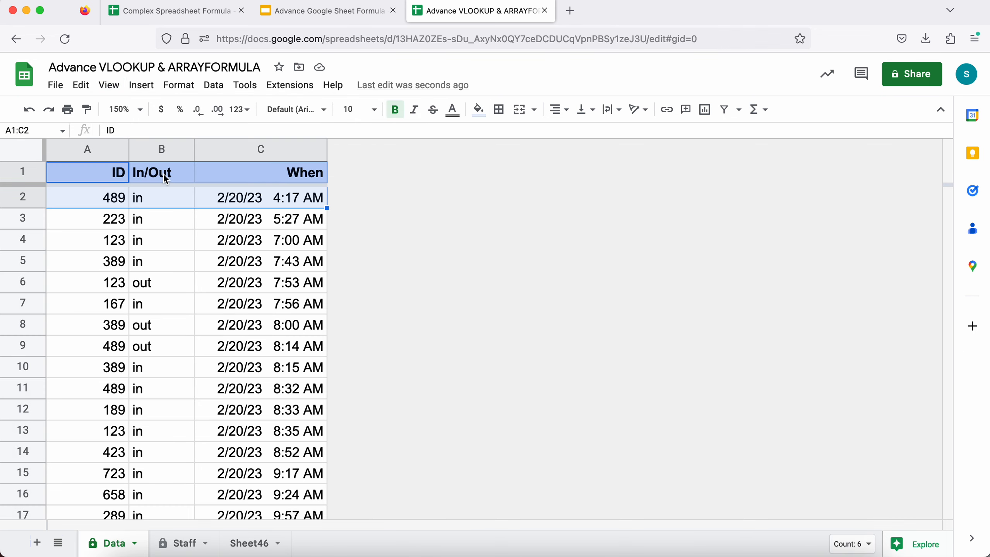
click(160, 174)
click(245, 542)
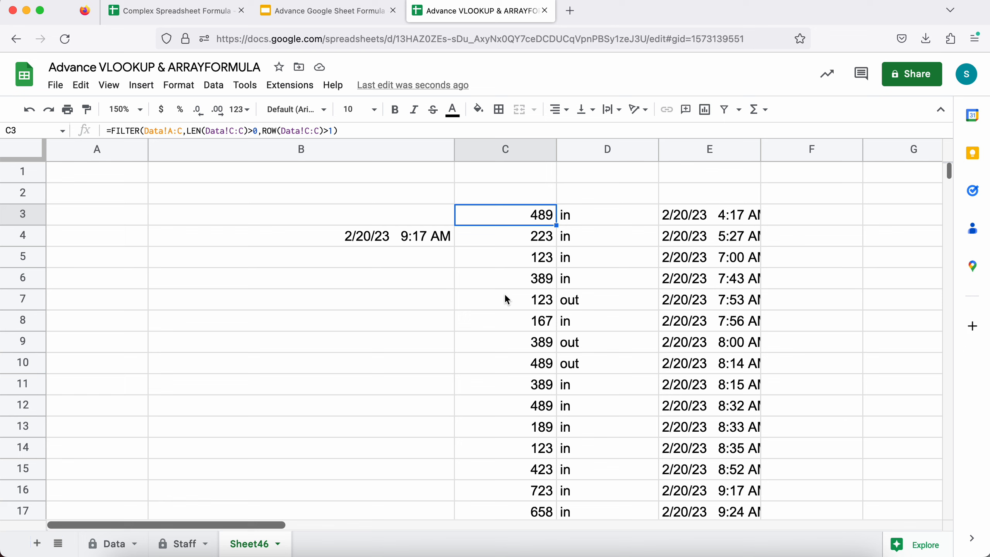
Step: Wrap the FILTER in C3 in SORT by column 3 with is_ascending false, and fit column E's width to its contents
double_click(522, 217)
click(460, 215)
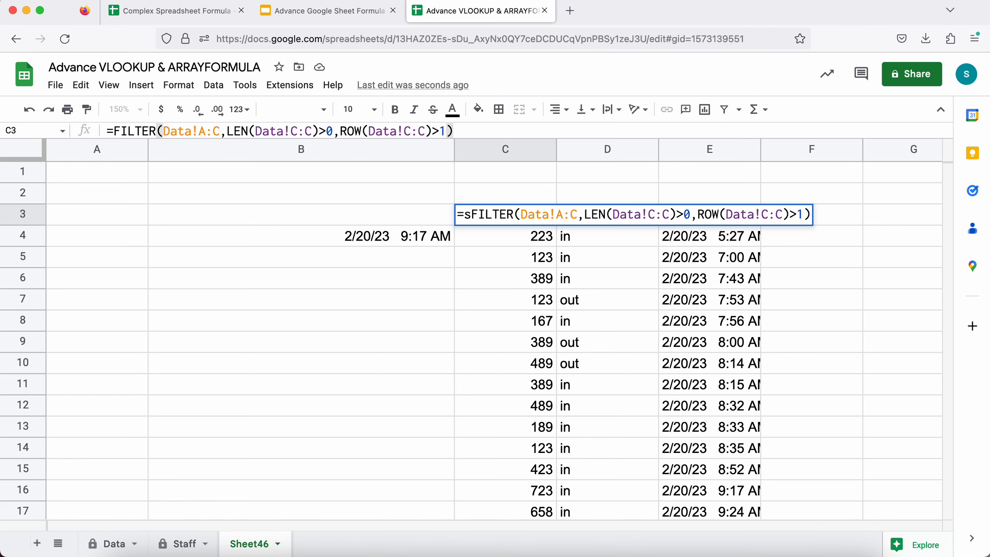
text(sort()
click(839, 214)
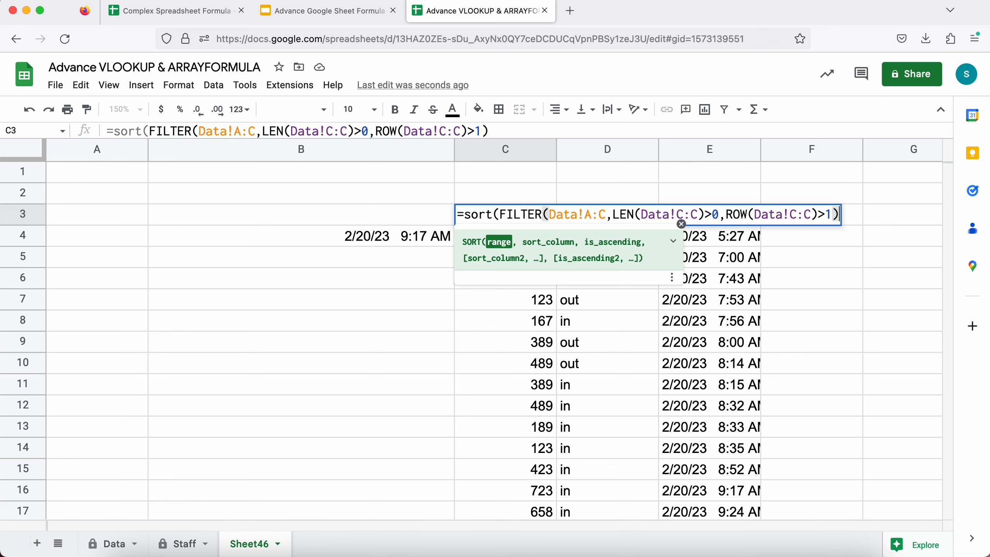
text(,3,)
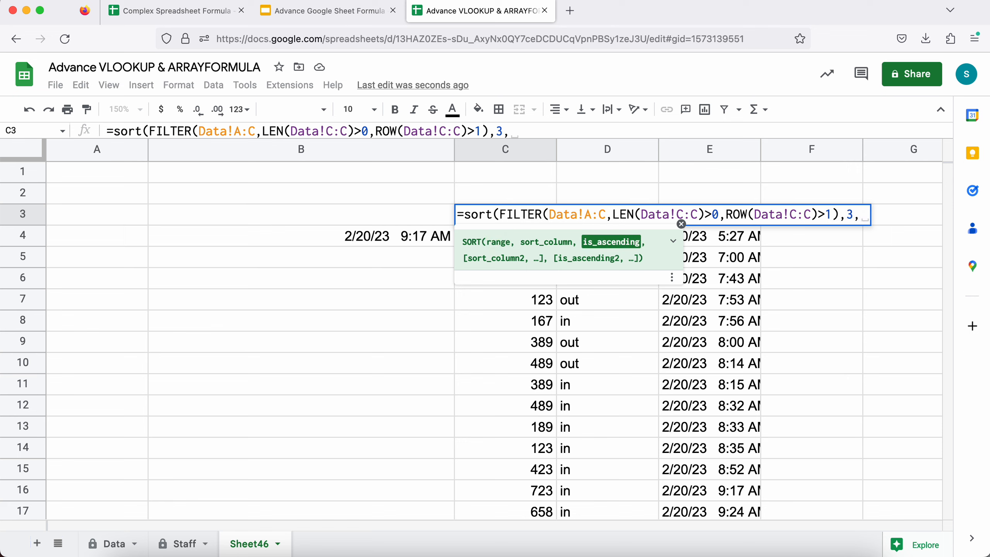
text(false))
key(Return)
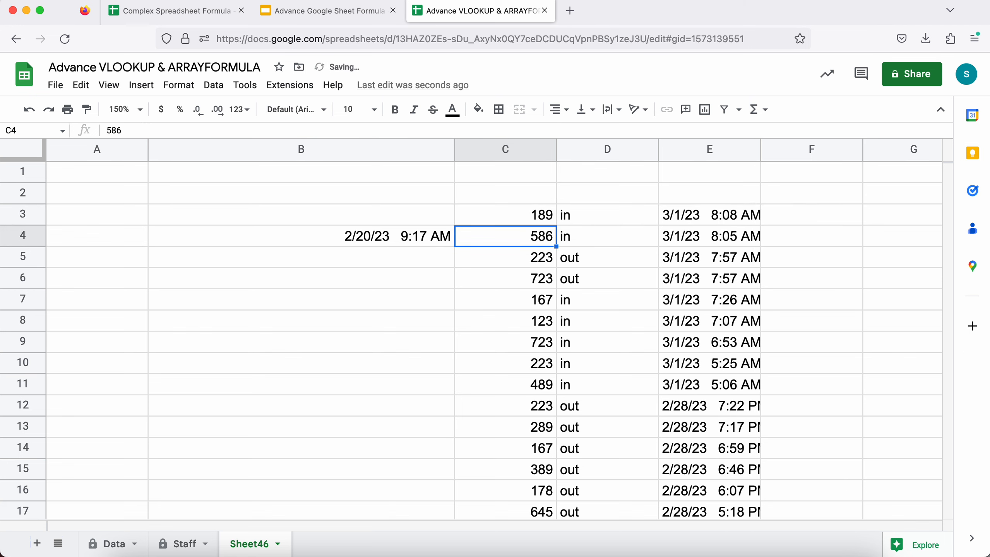
double_click(759, 141)
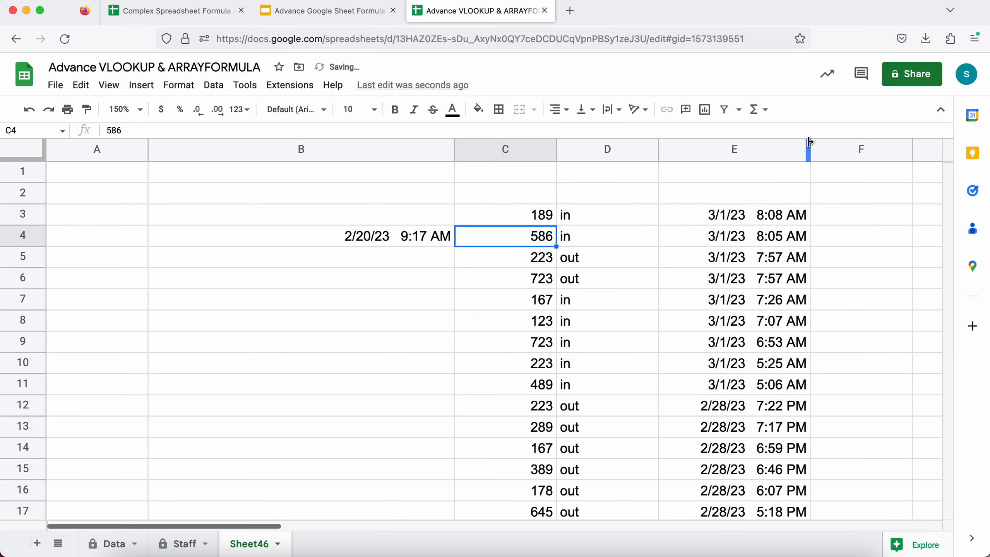
Step: Examine the order of the sorted date-times down column E and the most recent rows in C3:E11
click(725, 217)
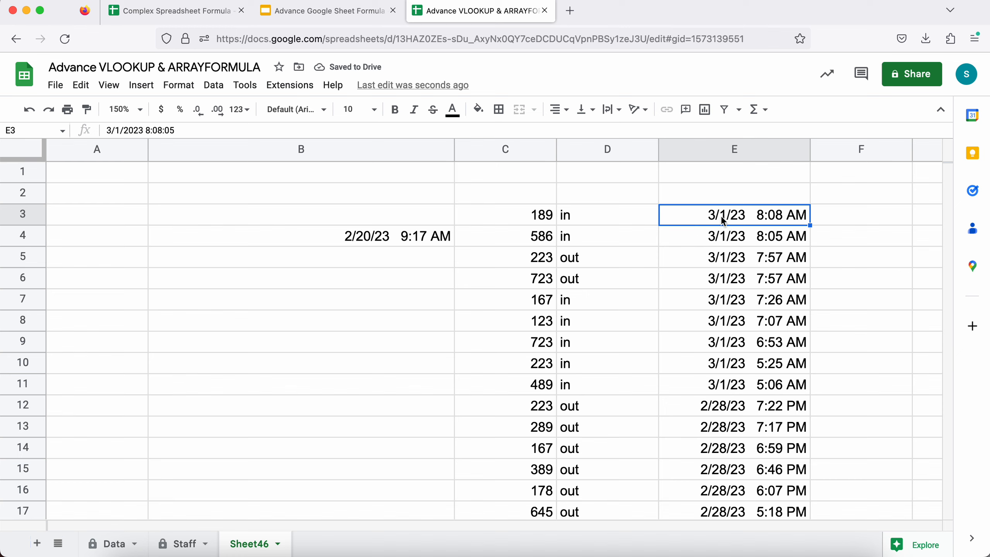
click(729, 404)
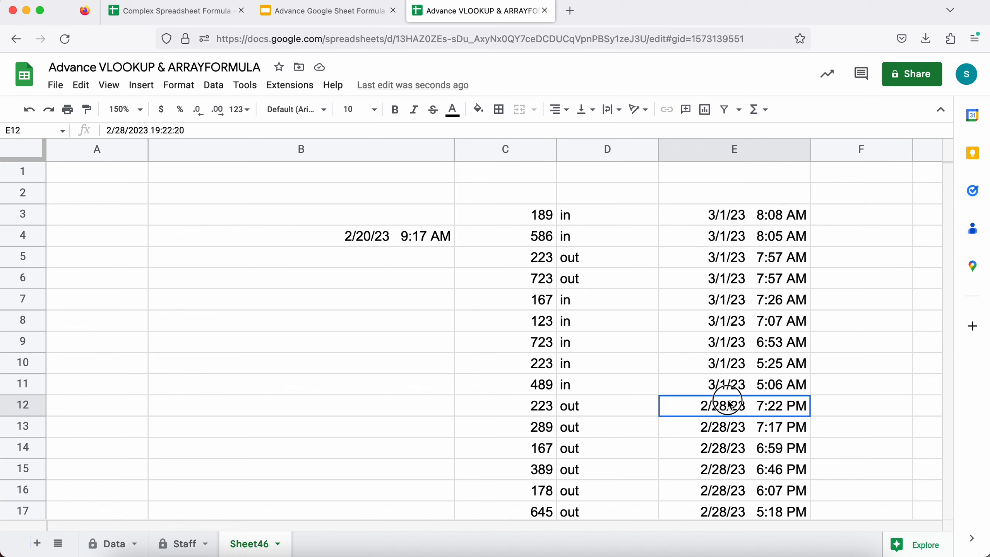
scroll(730, 431, down, 15)
scroll(730, 431, down, 5)
click(713, 453)
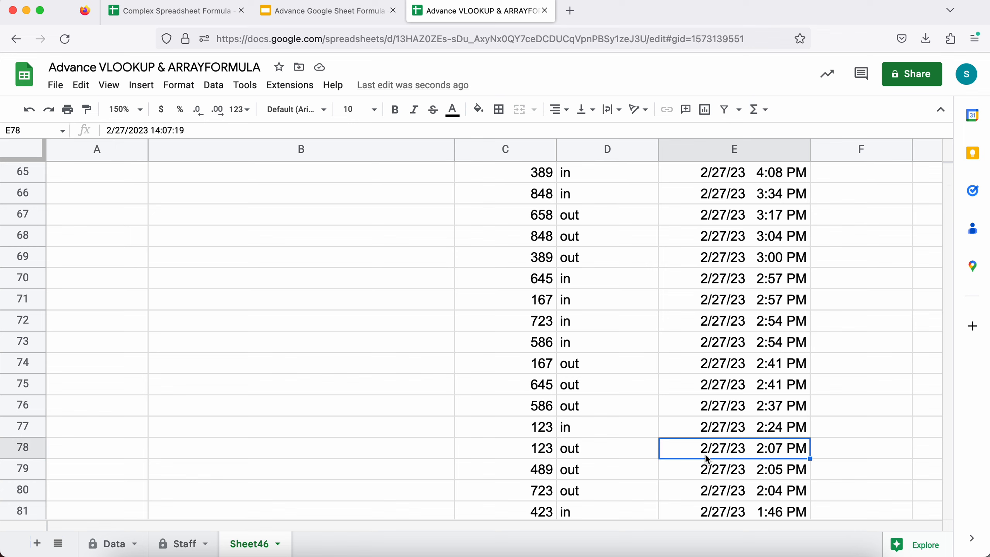
scroll(698, 400, up, 20)
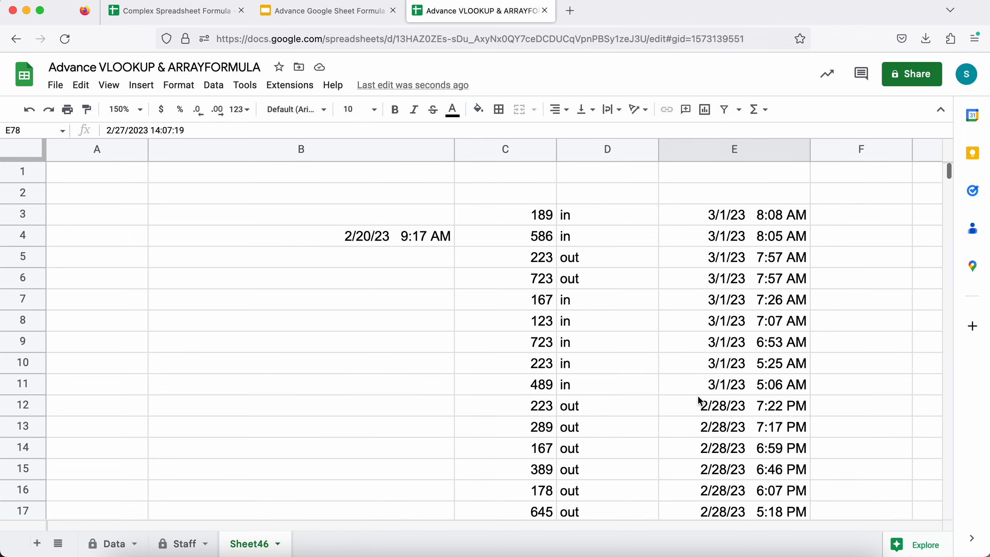
click(545, 225)
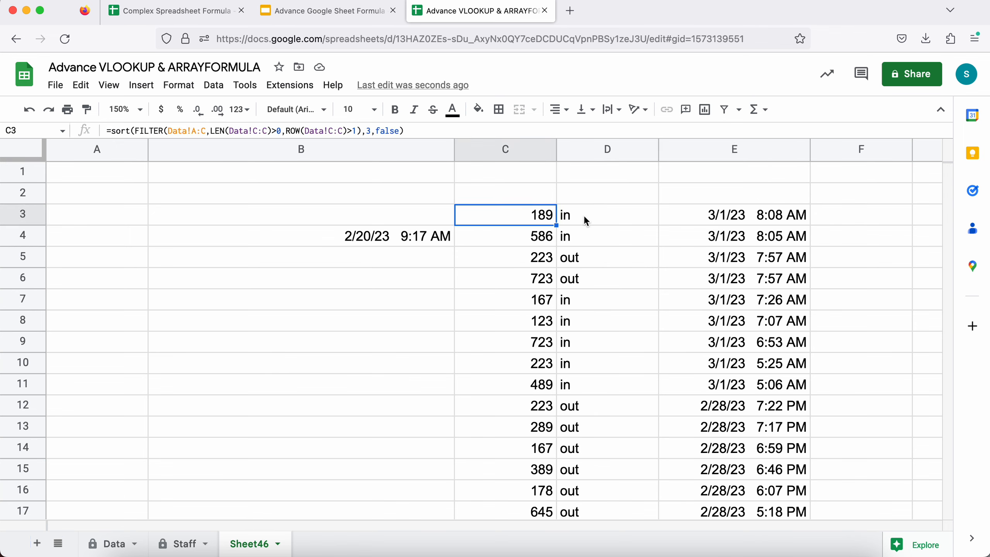
drag(537, 212, 749, 399)
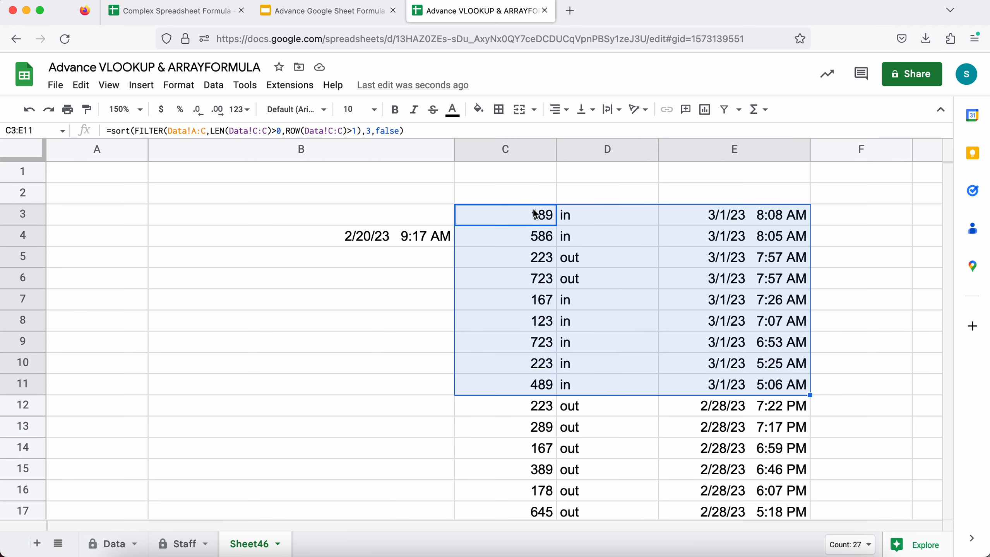
Step: Copy the whole SORT and FILTER expression from C3 without its equals sign, leaving the cell unchanged
double_click(383, 238)
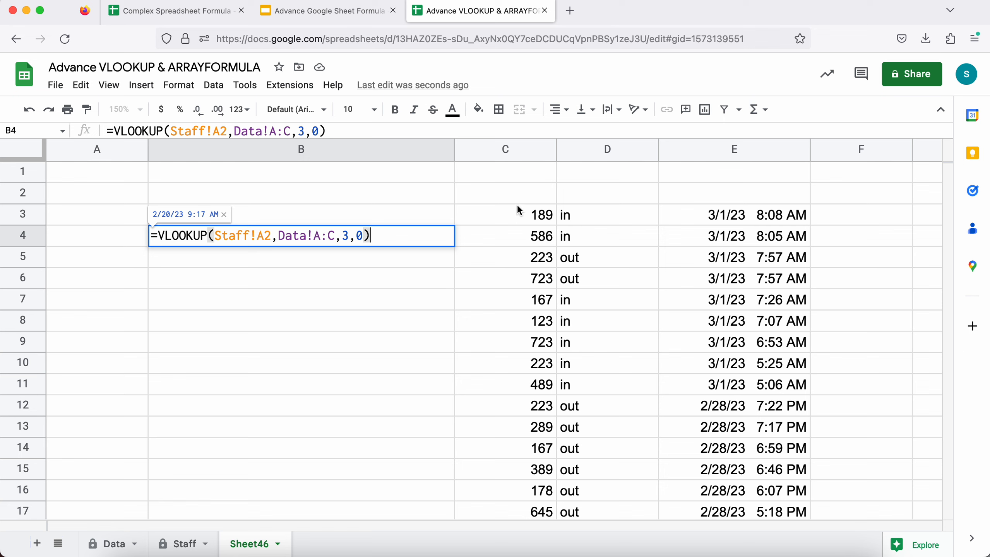
click(520, 219)
double_click(520, 219)
drag(464, 215, 903, 214)
key(super+c)
key(Escape)
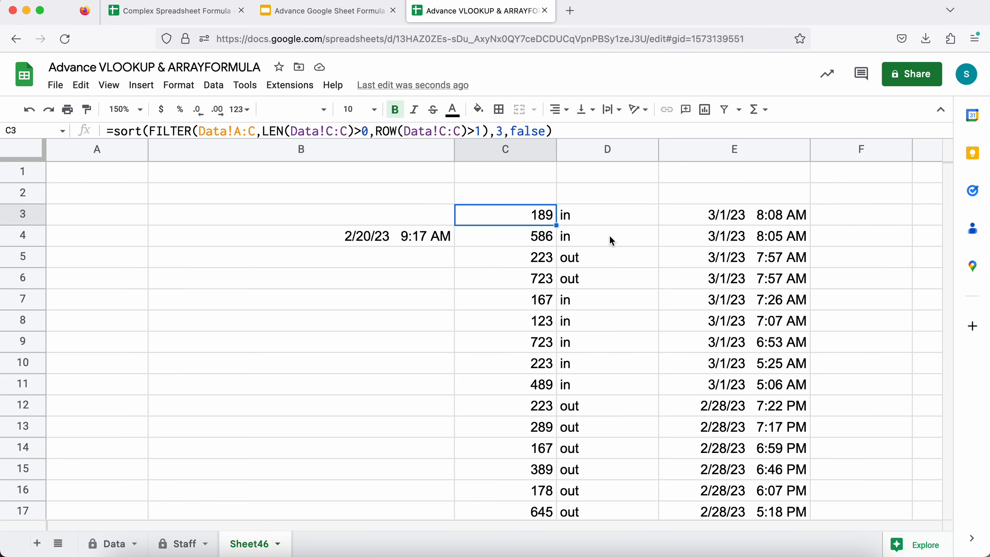
Step: Replace the Data!A:C range in B4's VLOOKUP with the copied SORT and FILTER expression
double_click(411, 239)
drag(278, 236, 337, 236)
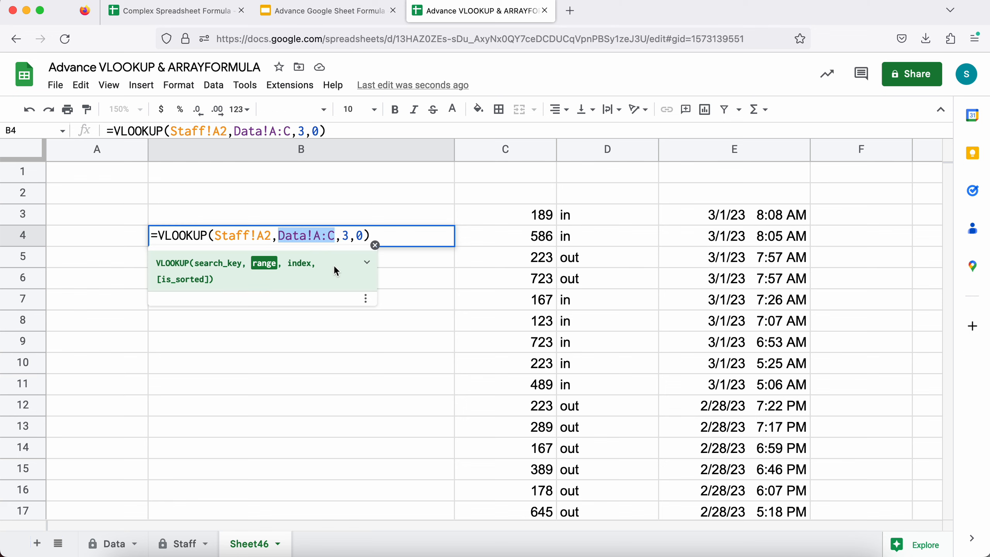
key(super+v)
key(Return)
key(Up)
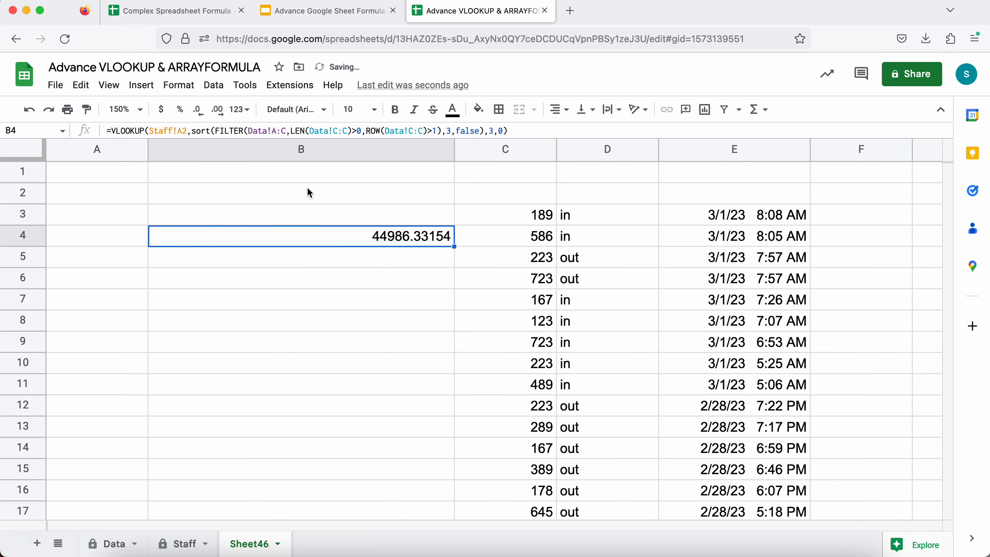
Step: Format the VLOOKUP result in B4 as Date time
click(179, 89)
mouse_move(340, 141)
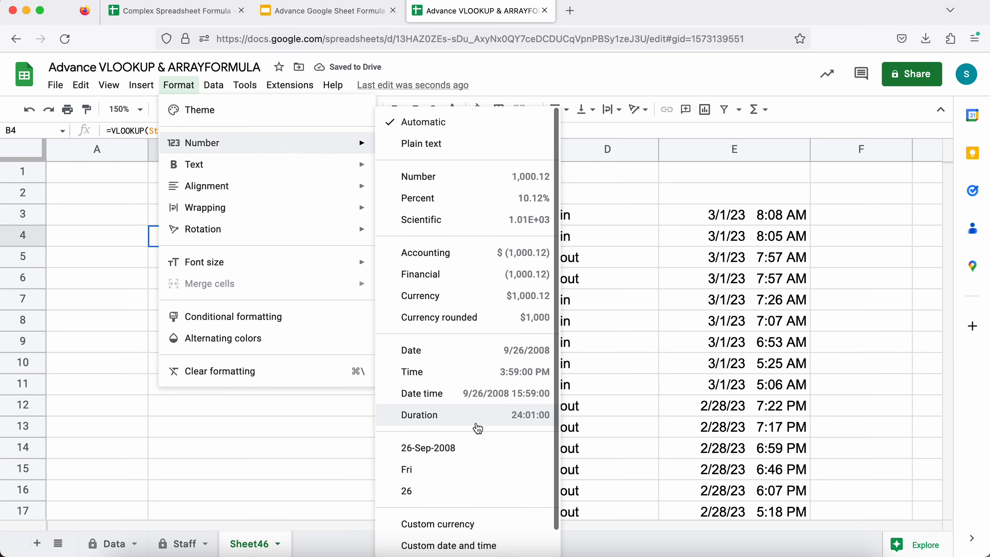
click(466, 398)
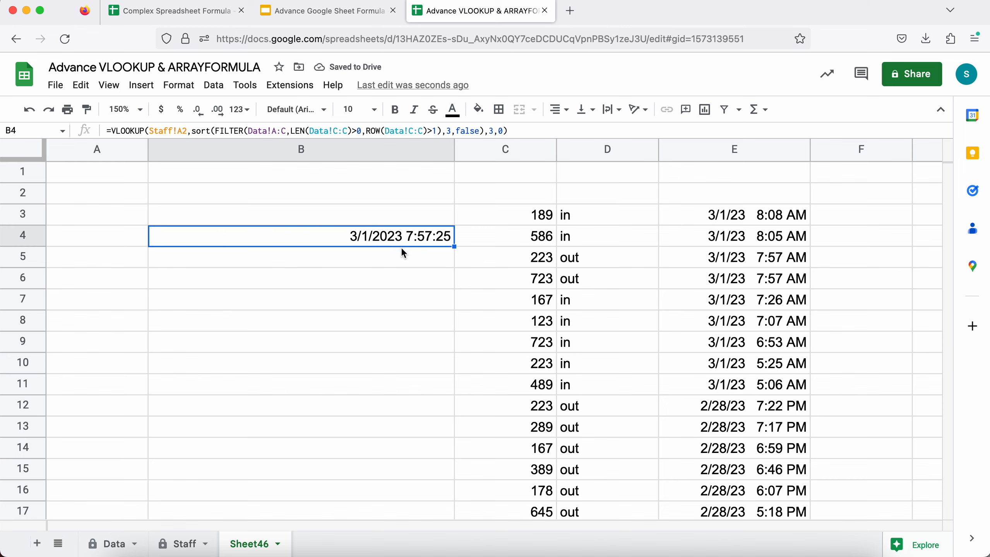
Step: Clear the Last Action and When headers from B1:C1 on the Staff sheet
click(178, 544)
click(135, 191)
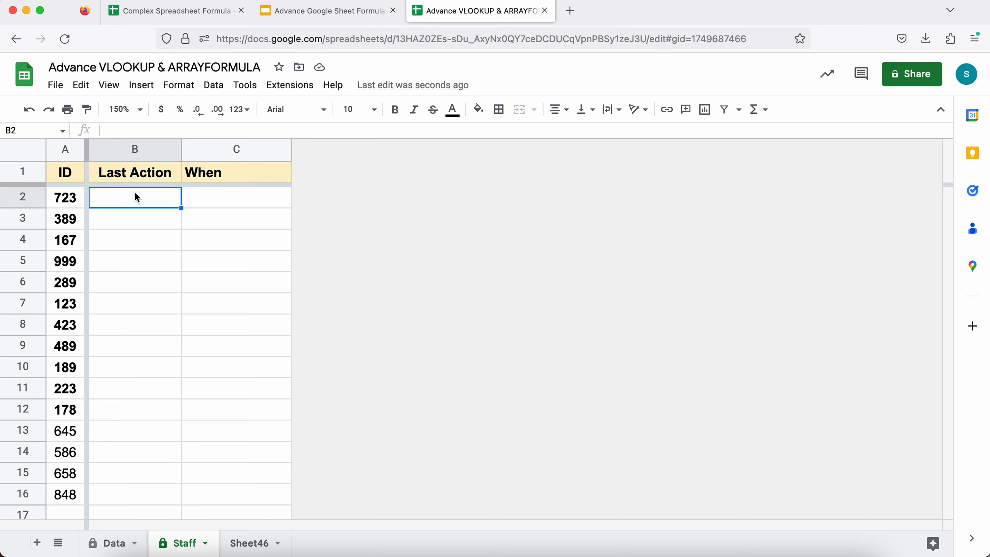
click(145, 173)
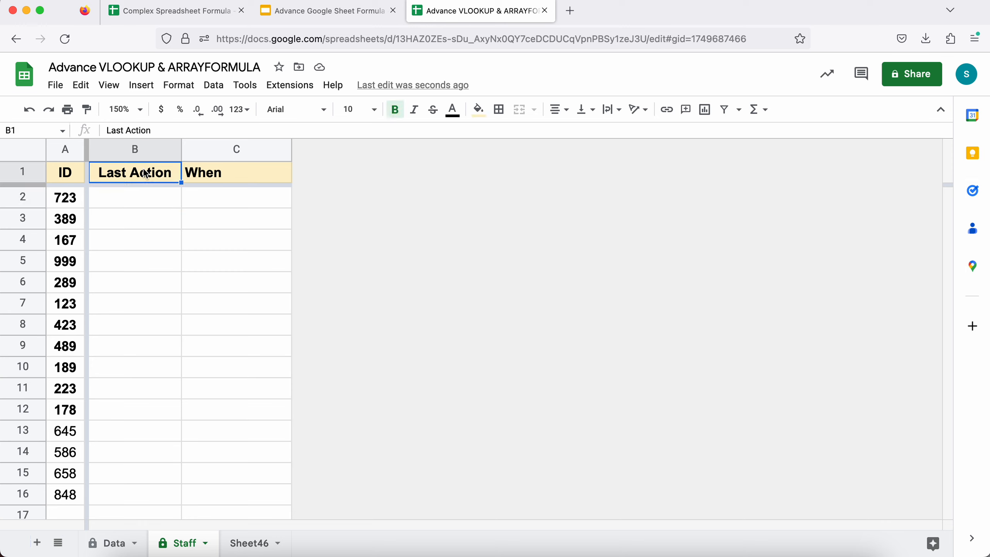
key(shift+Right)
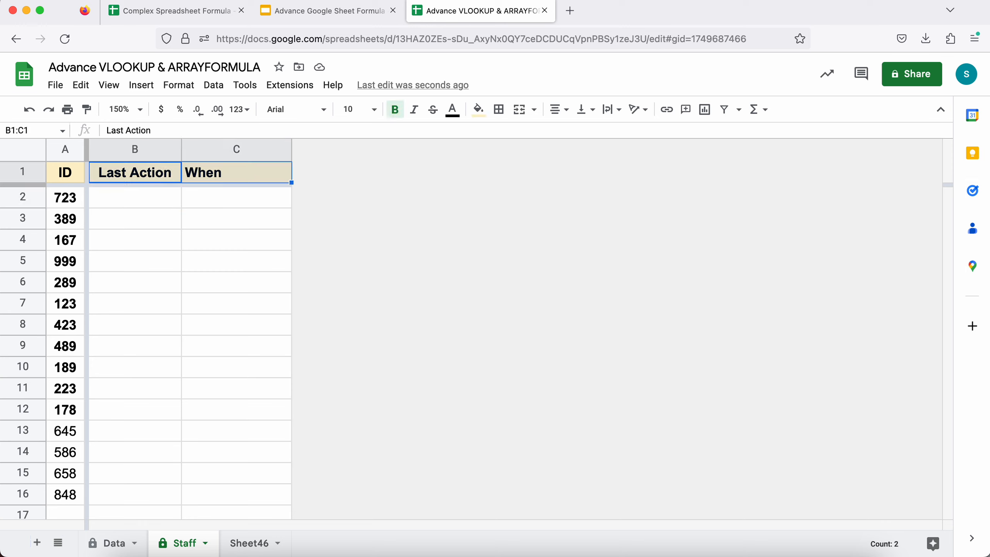
key(Delete)
click(128, 174)
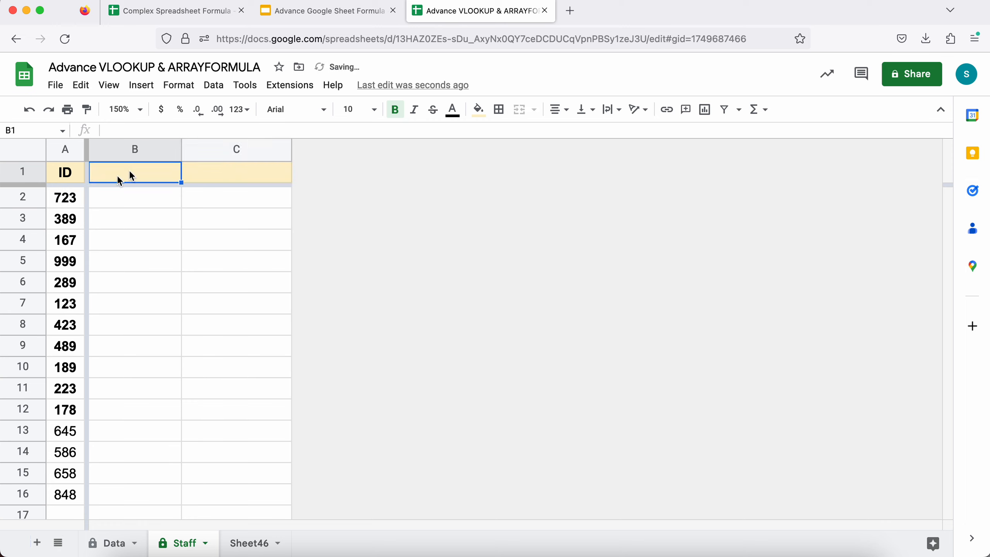
click(113, 205)
drag(62, 197, 239, 481)
click(108, 197)
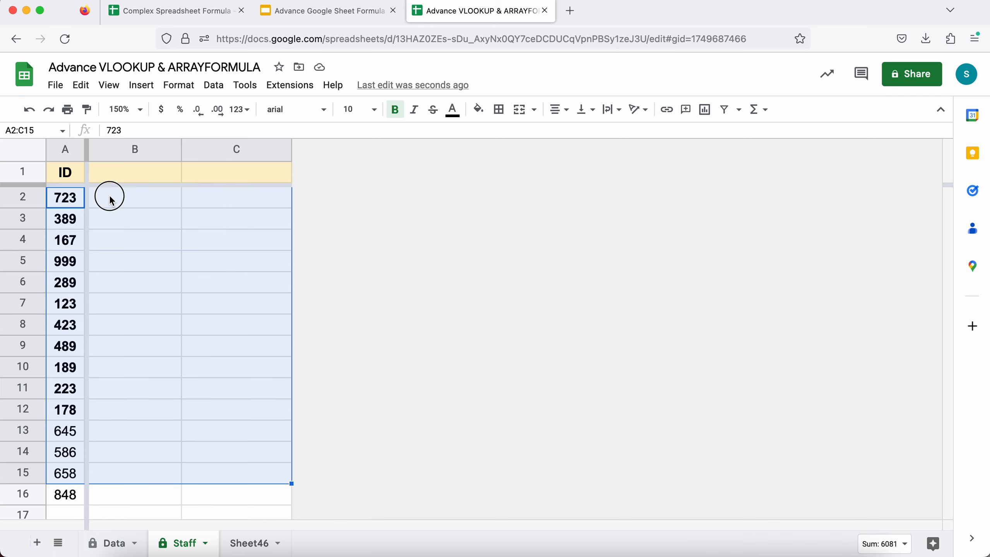
Step: Start an ARRAYFORMULA in B1 of the Staff sheet containing an IF with the condition ROW(A:A)=1
click(134, 176)
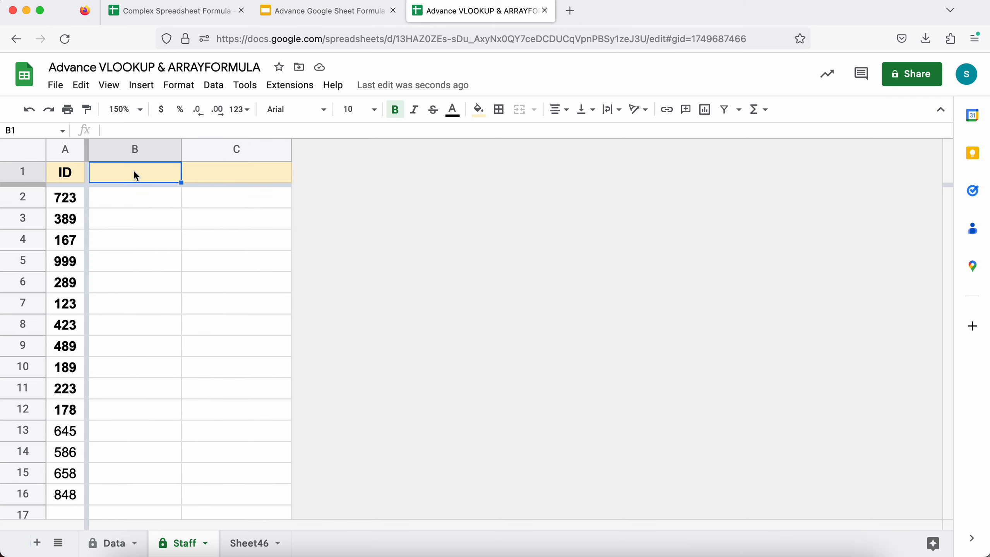
text(=arr)
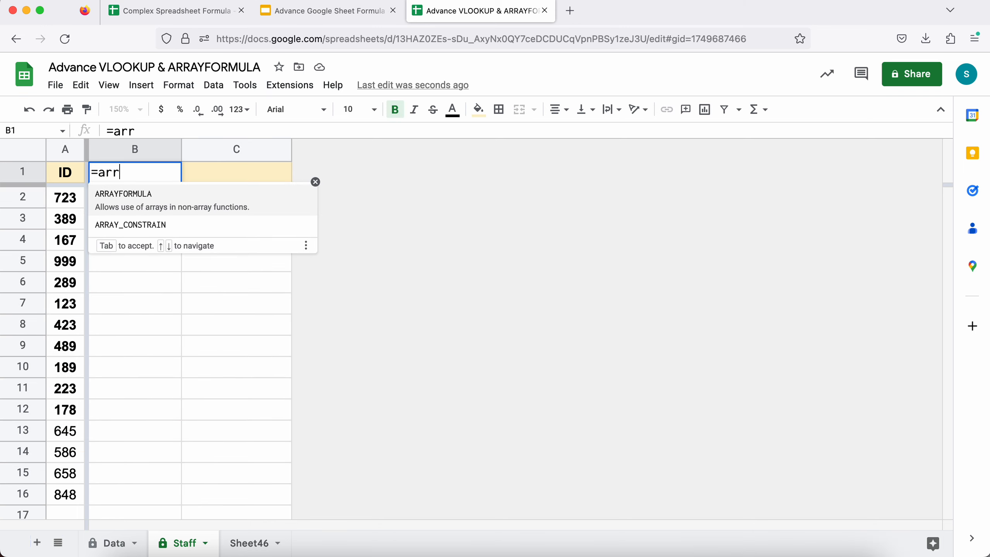
key(Tab)
text(IF()
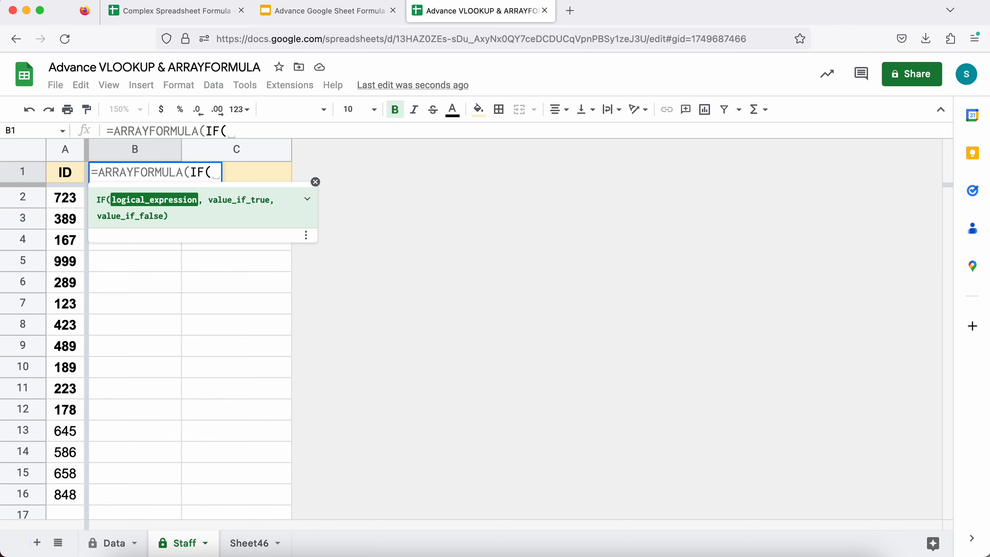
text(row)
key(Tab)
text(A:A)
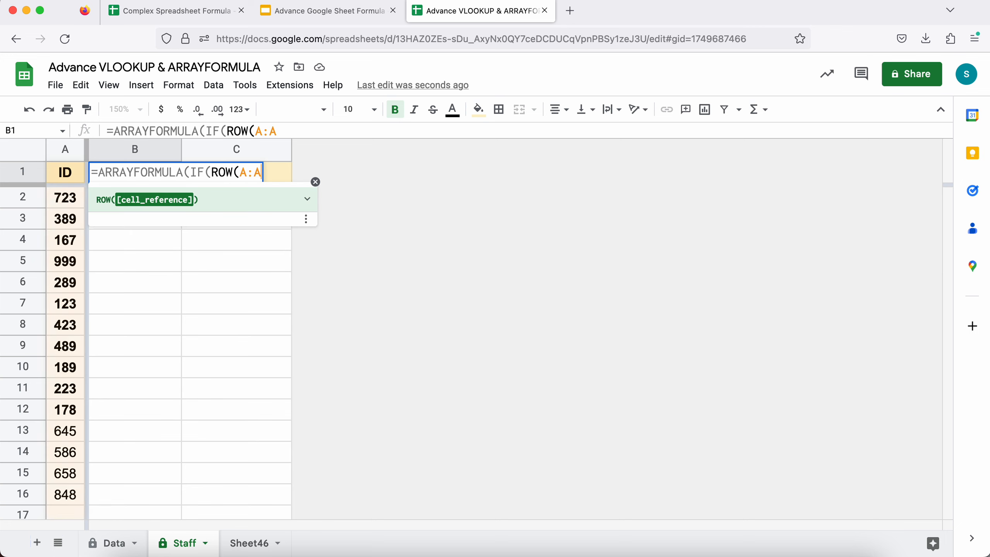
text()=1, )
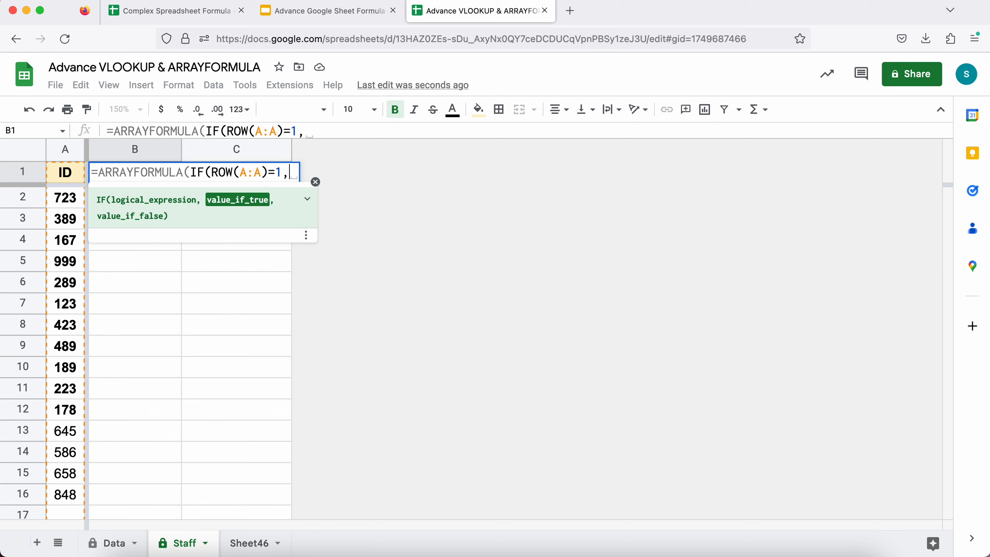
Step: Complete B1's IF with "Status" as the true value and the placeholder "awds" as the false value
text(")
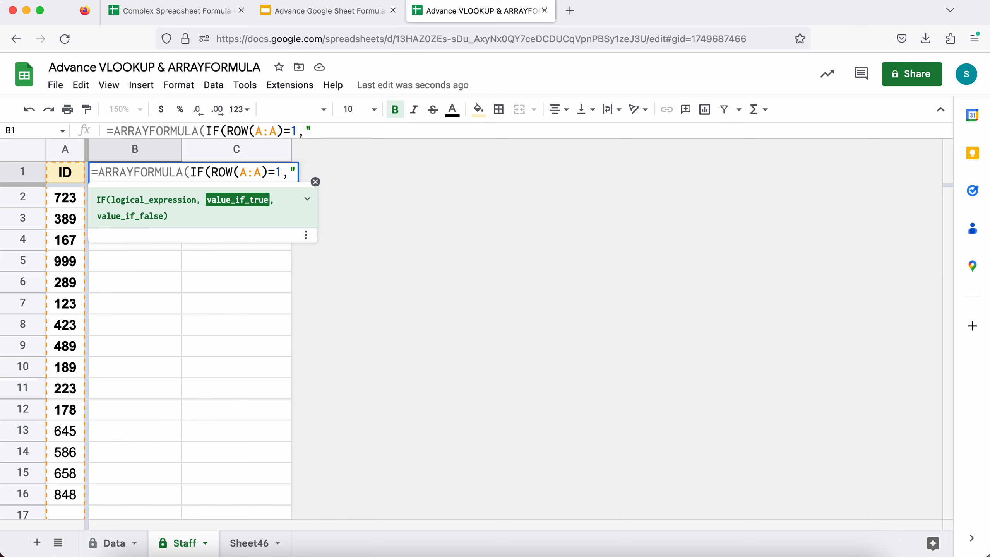
text(Status", )
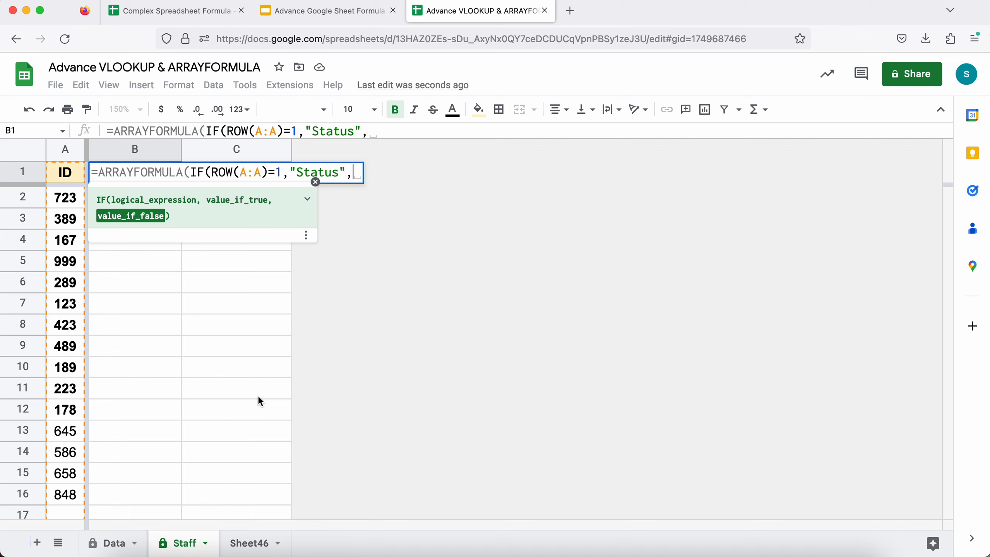
text("awds"))
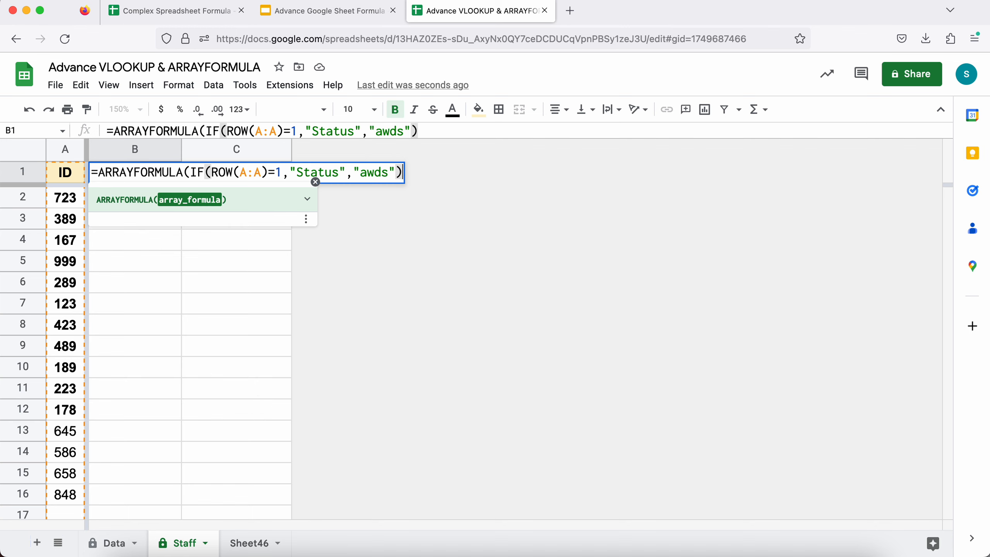
key(Return)
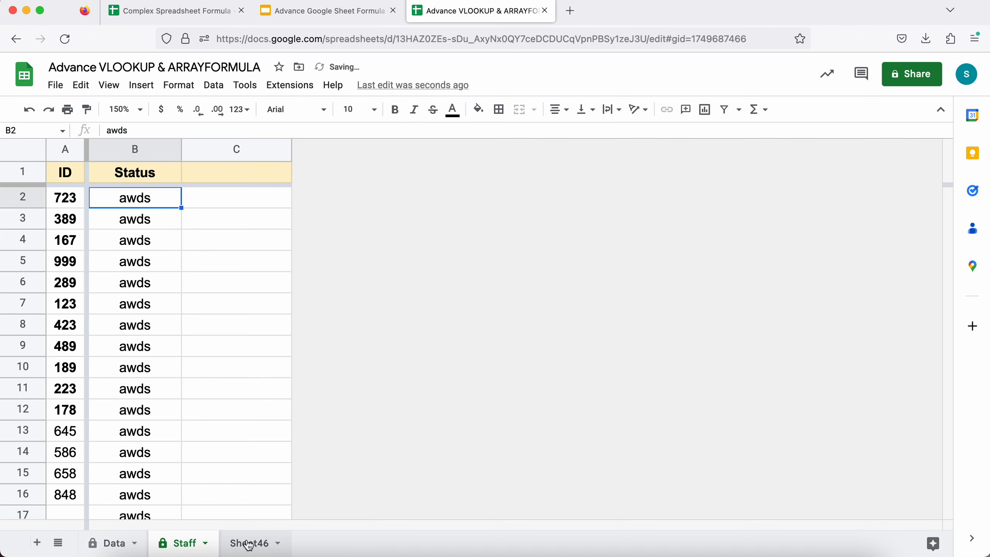
Step: Copy the full VLOOKUP expression from B4 on Sheet46 without its equals sign, leaving the cell unchanged
click(234, 543)
click(262, 234)
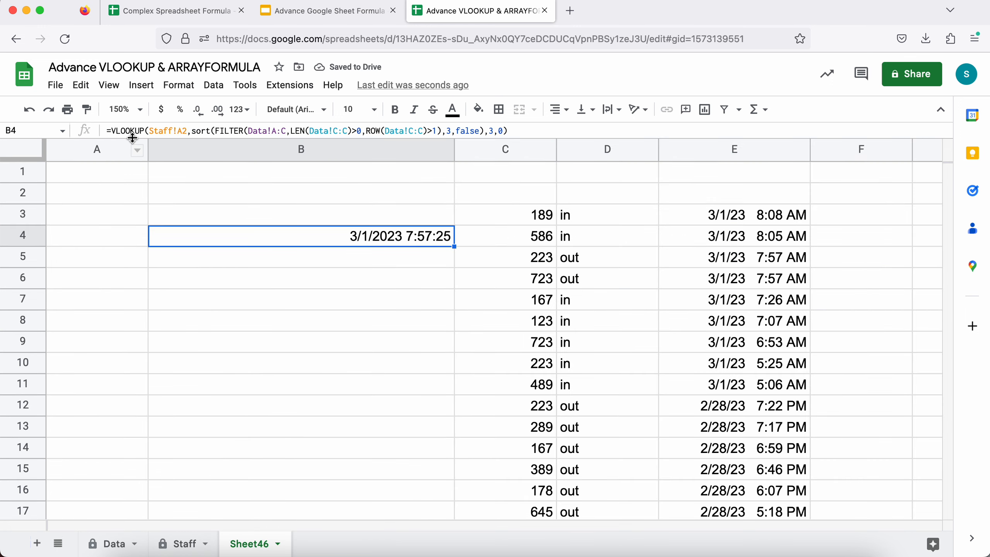
click(116, 131)
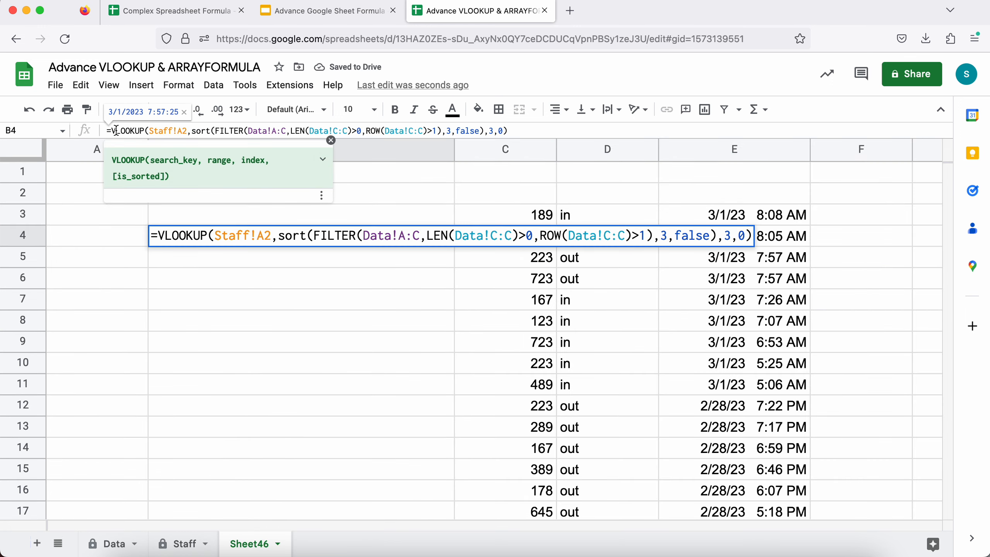
click(159, 234)
key(shift+super+Right)
key(ctrl+c)
key(Escape)
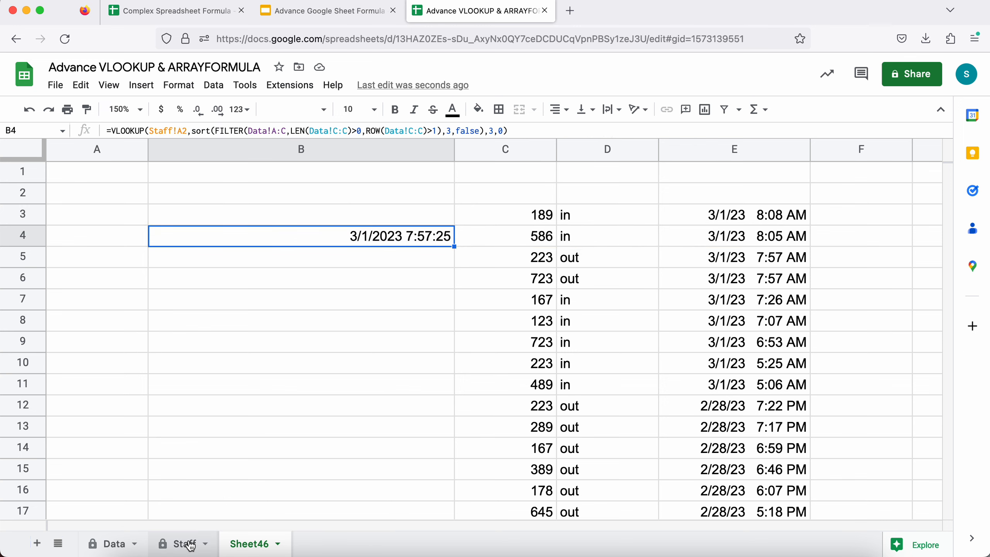
Step: Replace the "awds" placeholder in B1's formula on the Staff sheet with the copied VLOOKUP expression
click(183, 543)
double_click(140, 198)
double_click(171, 172)
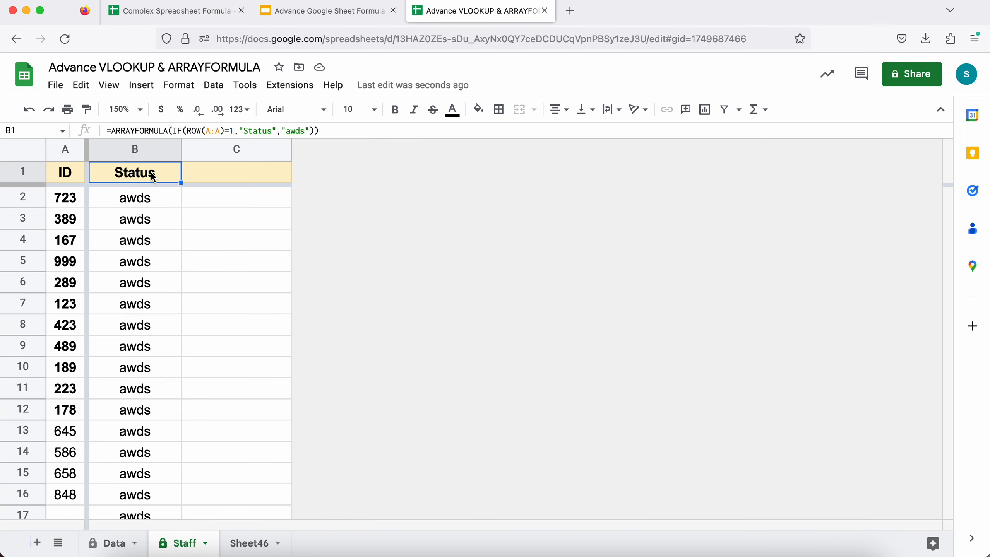
click(350, 172)
drag(352, 172, 395, 172)
key(ctrl+v)
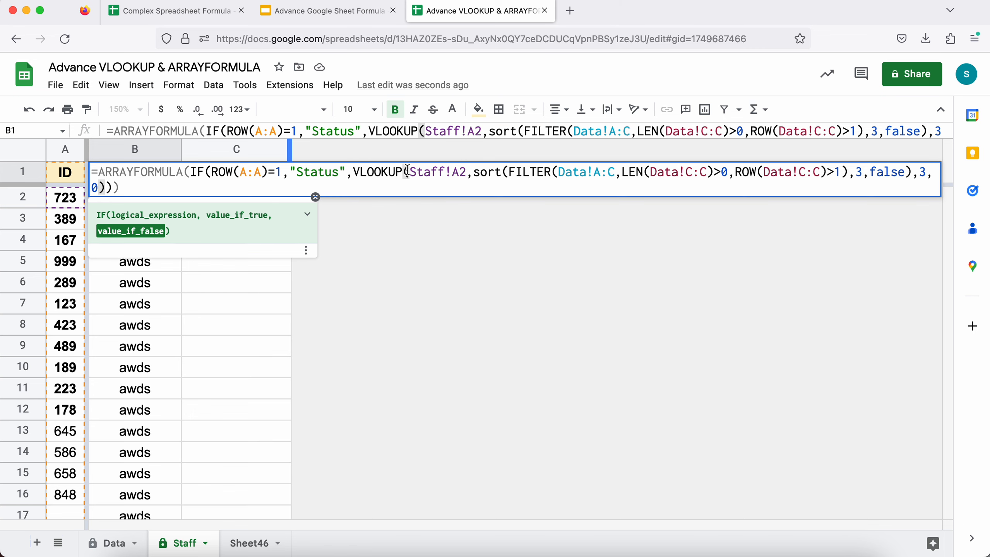
Step: Change the VLOOKUP search key in B1 from the single cell to A:A, and widen column B
drag(408, 172, 464, 172)
text(A:A)
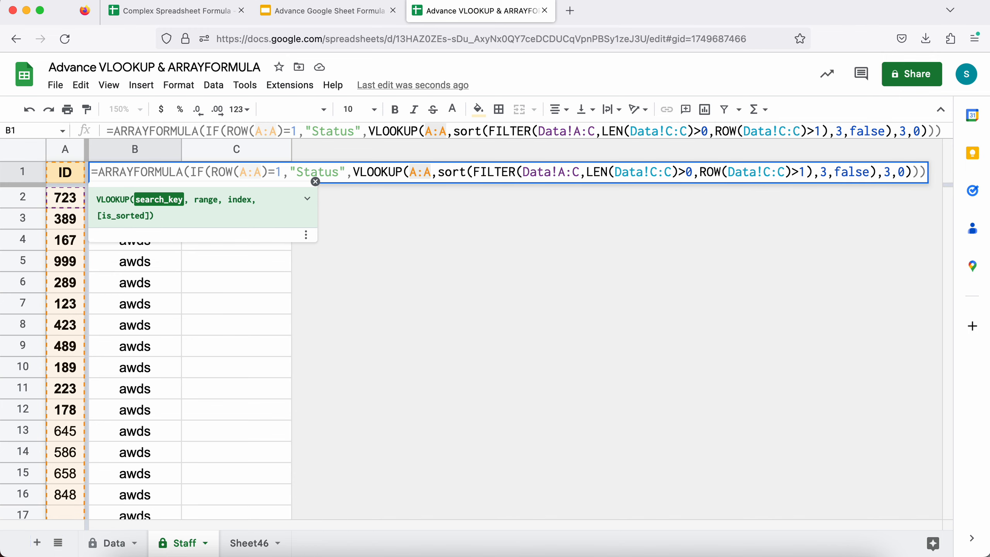
key(Return)
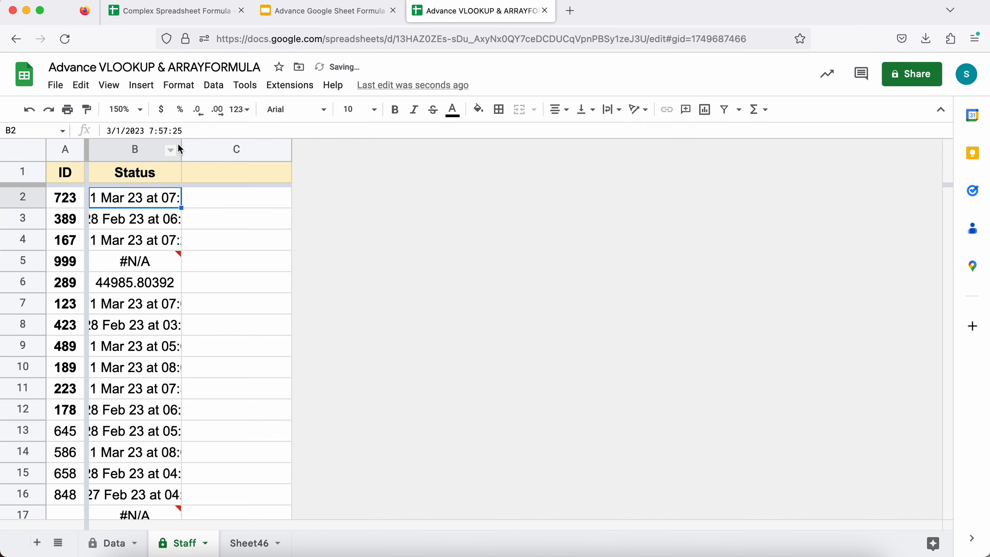
drag(182, 149, 218, 149)
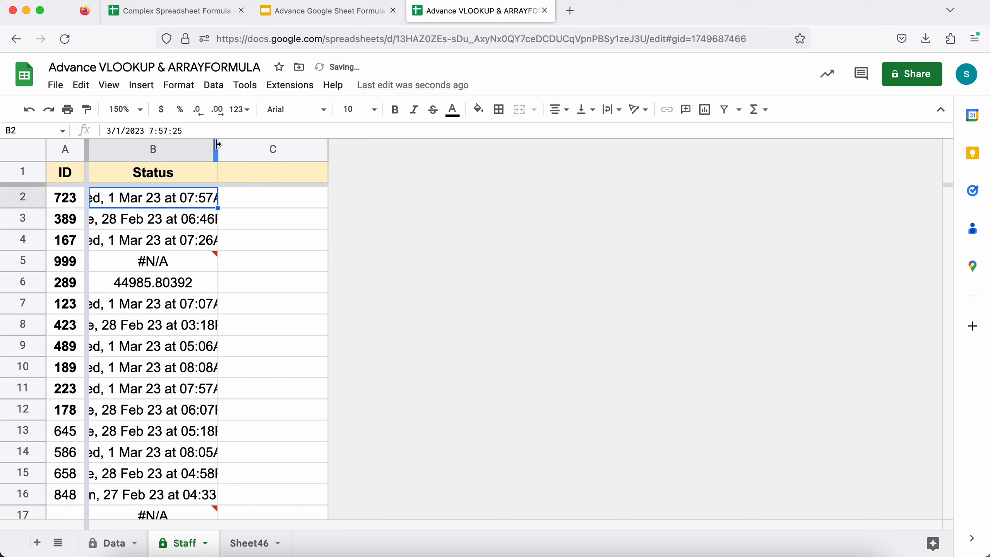
Step: Set the VLOOKUP column index in B1's formula to 2 so it returns the in/out action
click(214, 166)
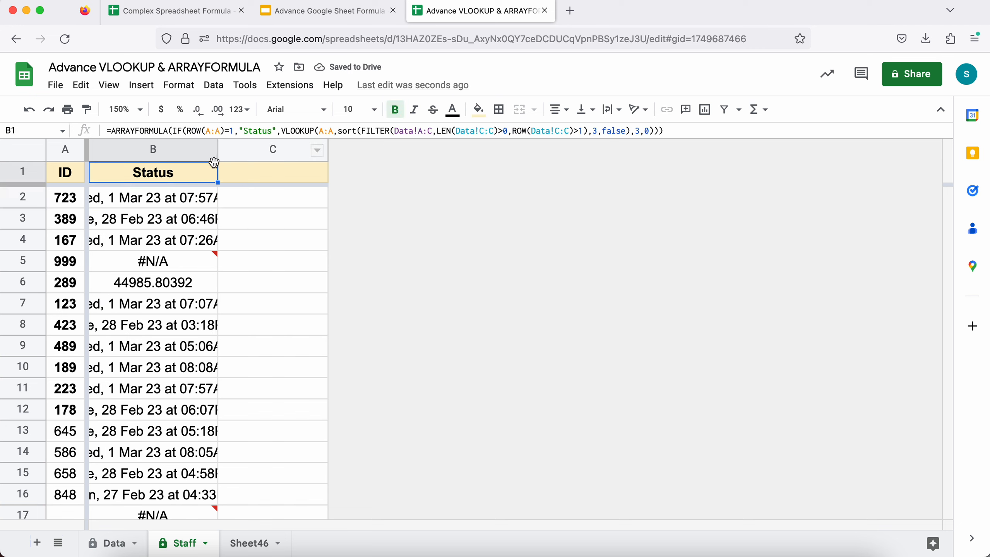
double_click(182, 170)
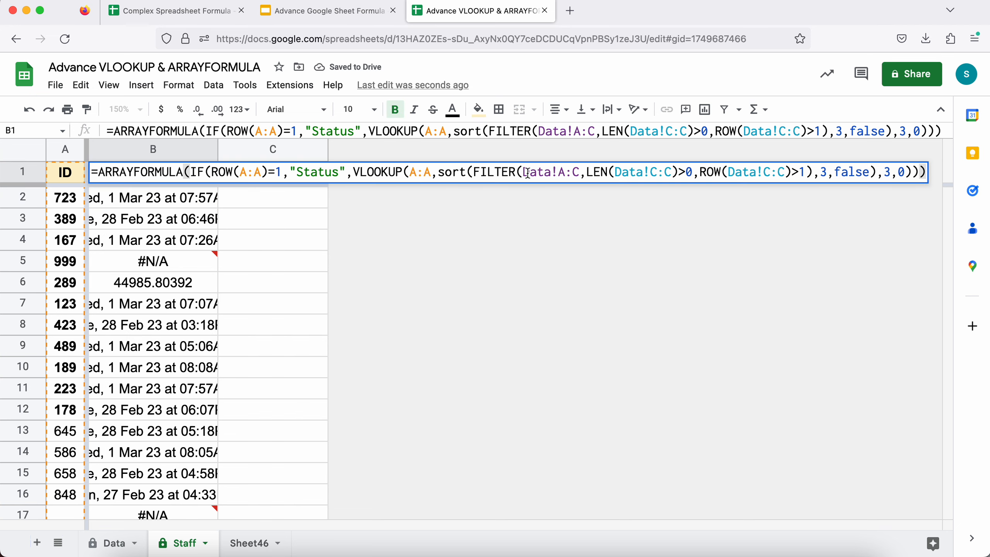
click(823, 174)
click(841, 172)
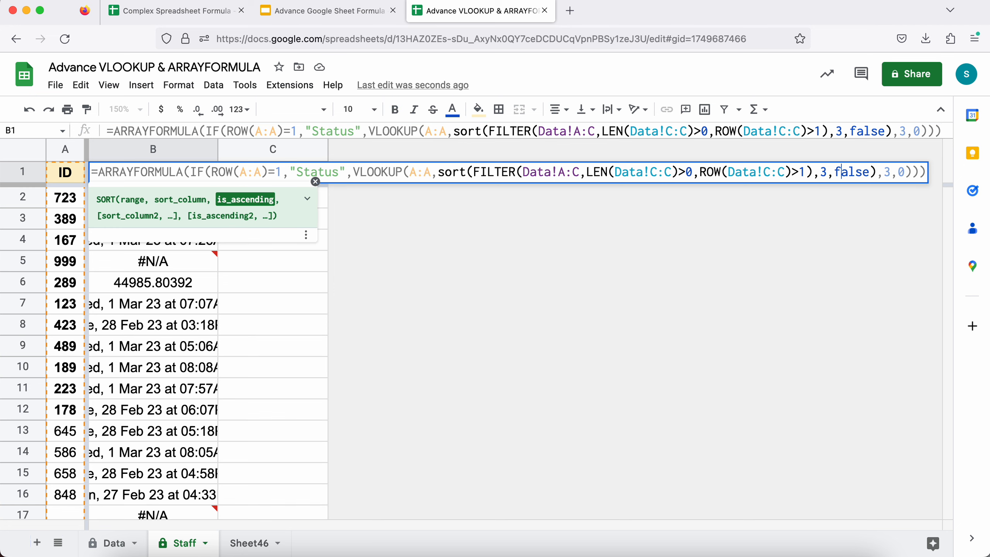
click(884, 172)
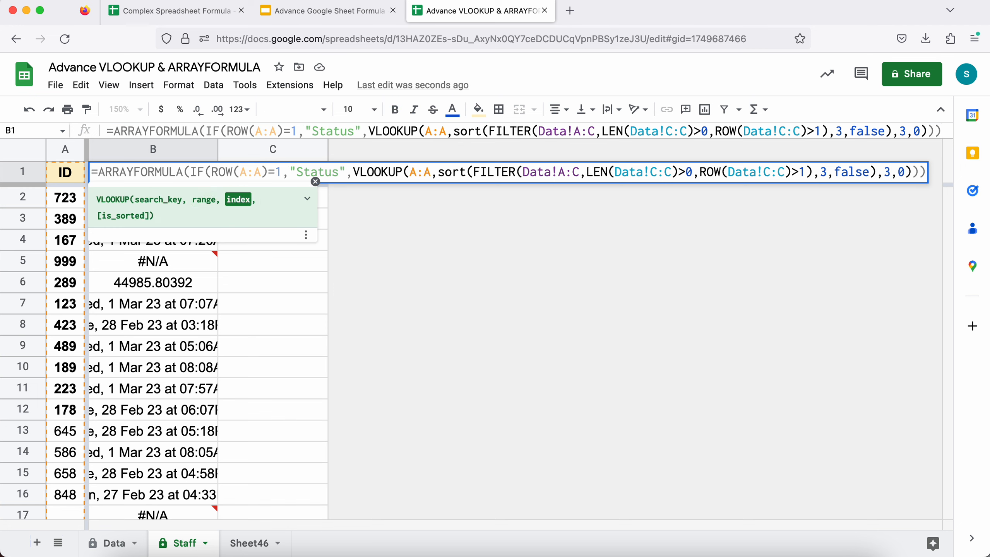
key(Delete)
text(2)
key(Return)
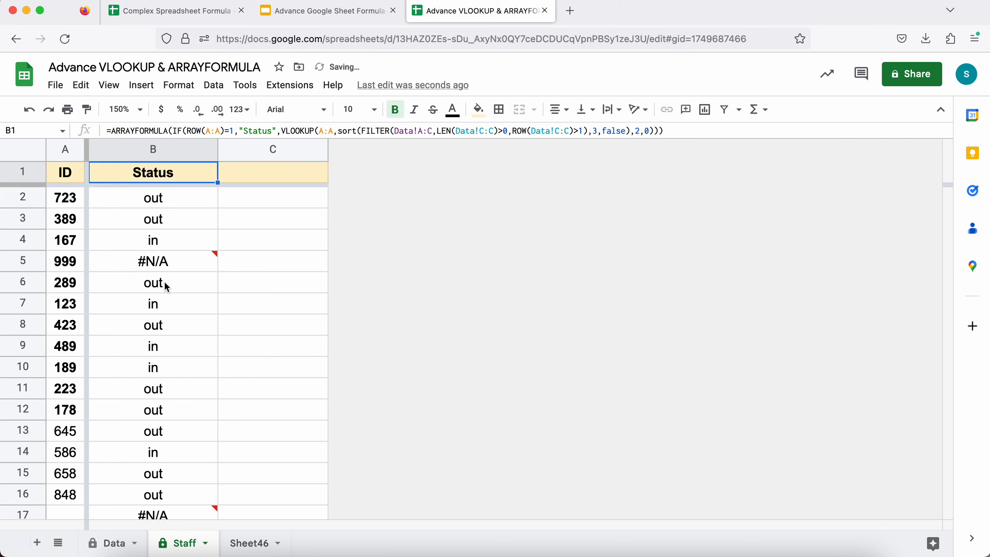
Step: Wrap the IF expression inside B1's ARRAYFORMULA in IFERROR with an empty string "" as the error value
scroll(131, 274, down, 2)
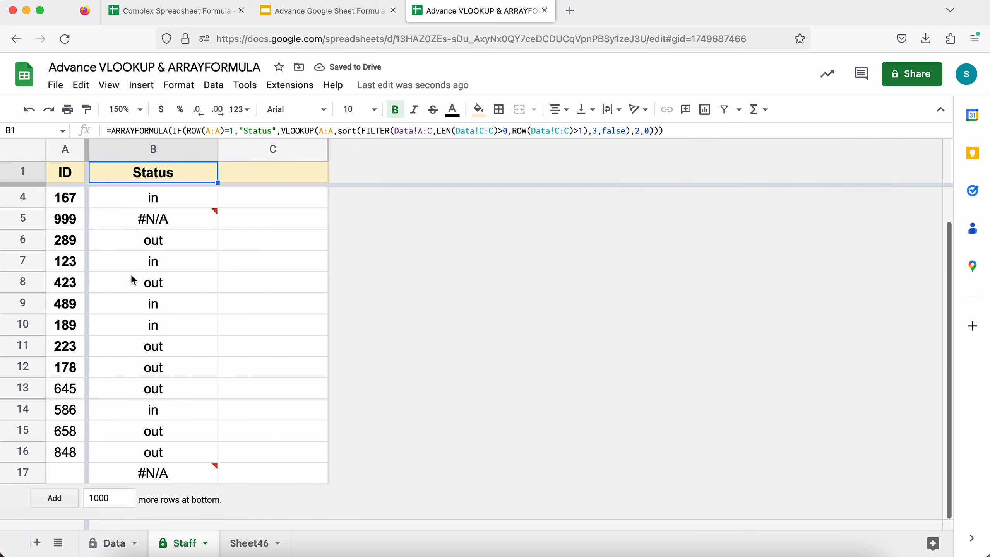
scroll(132, 277, up, 2)
double_click(135, 172)
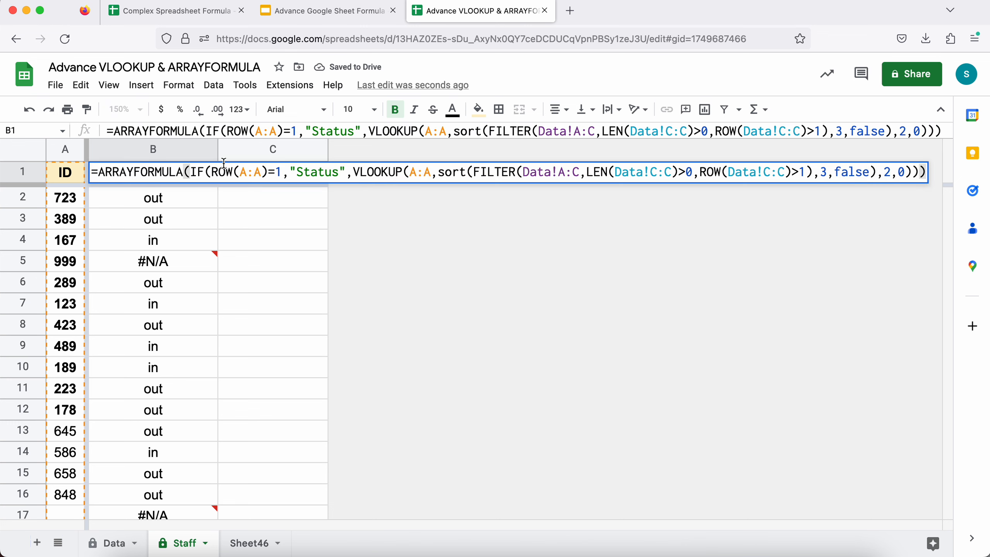
click(190, 172)
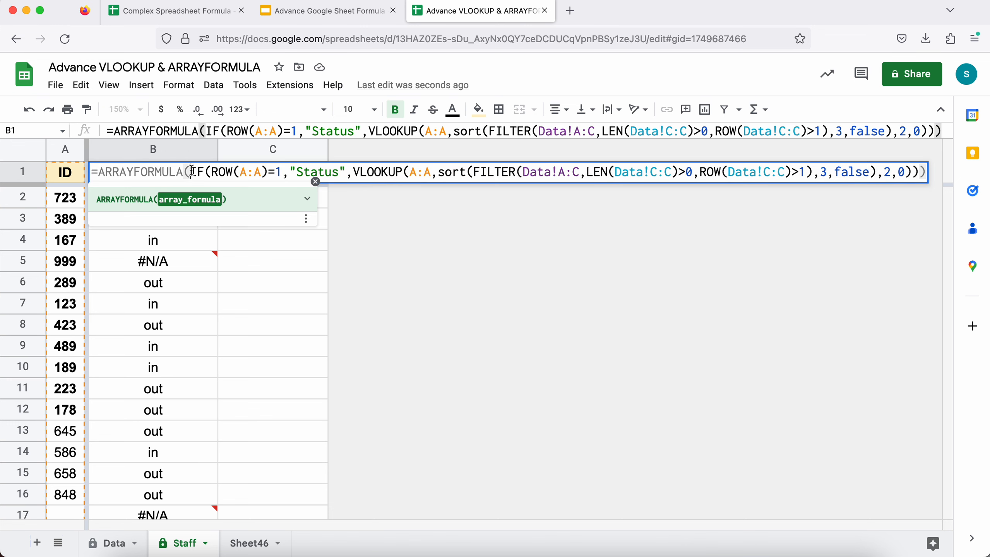
text(iferror)
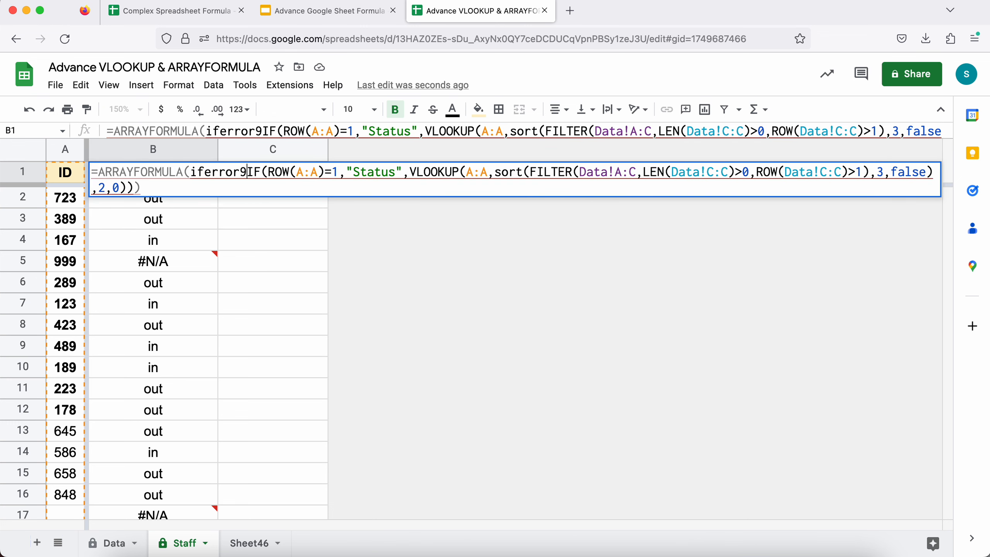
text(()
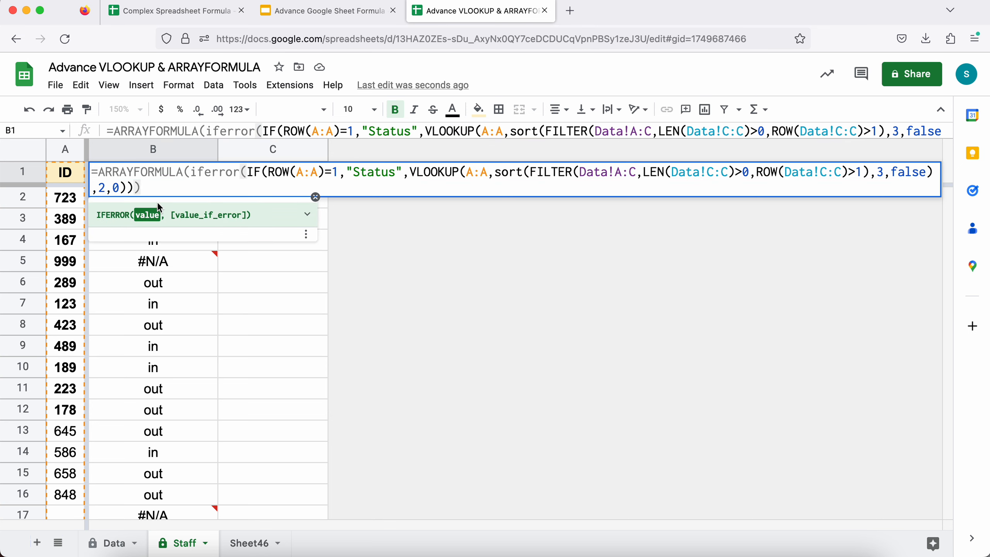
click(129, 183)
text(),""))
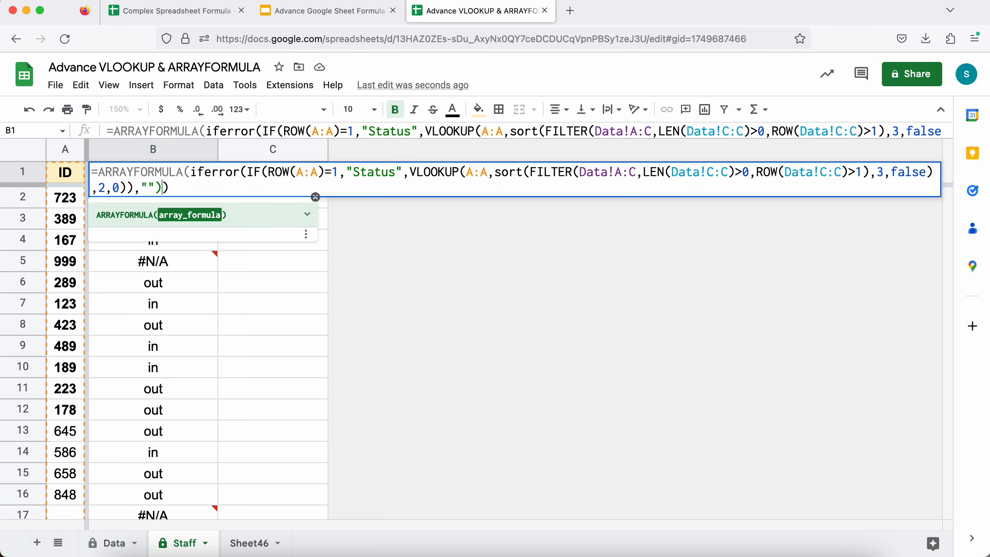
key(Return)
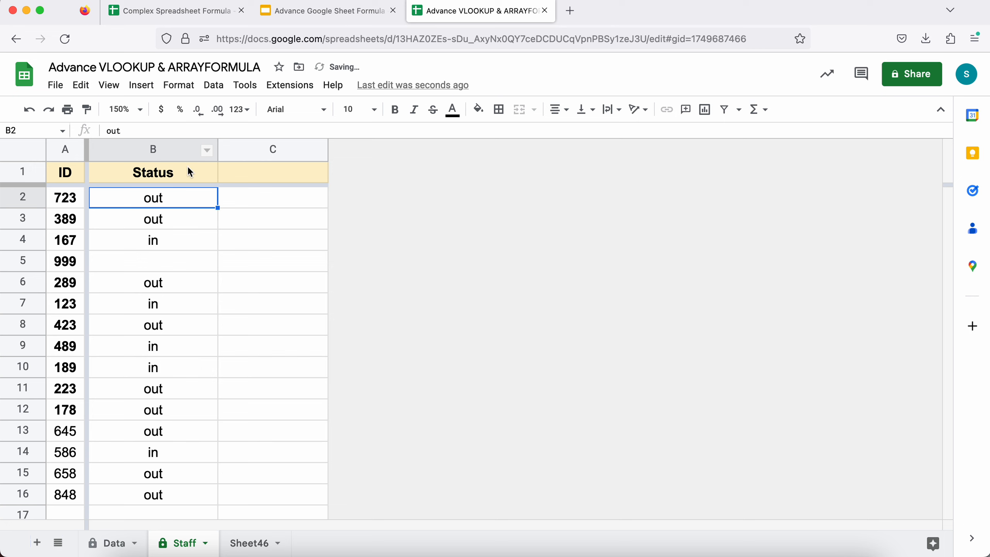
Step: Examine the ROW condition, header text, VLOOKUP search key and sorted FILTER range in B1's formula, leaving the cell unchanged
click(189, 172)
double_click(201, 175)
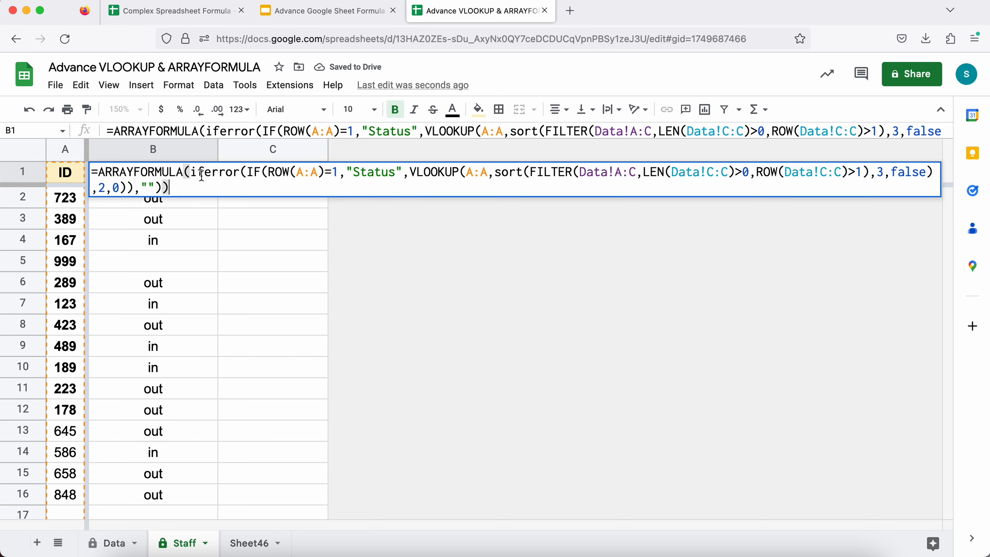
drag(271, 172, 340, 172)
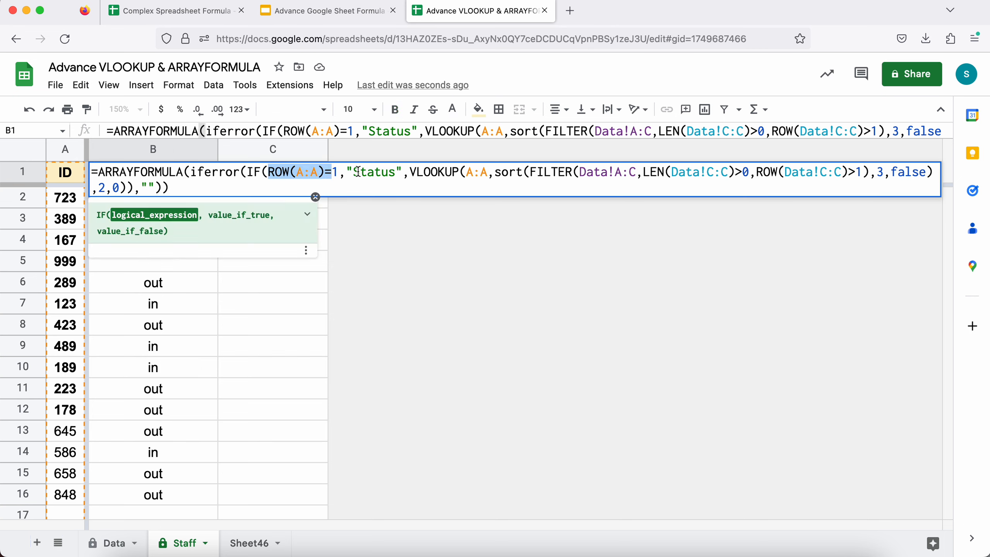
click(359, 172)
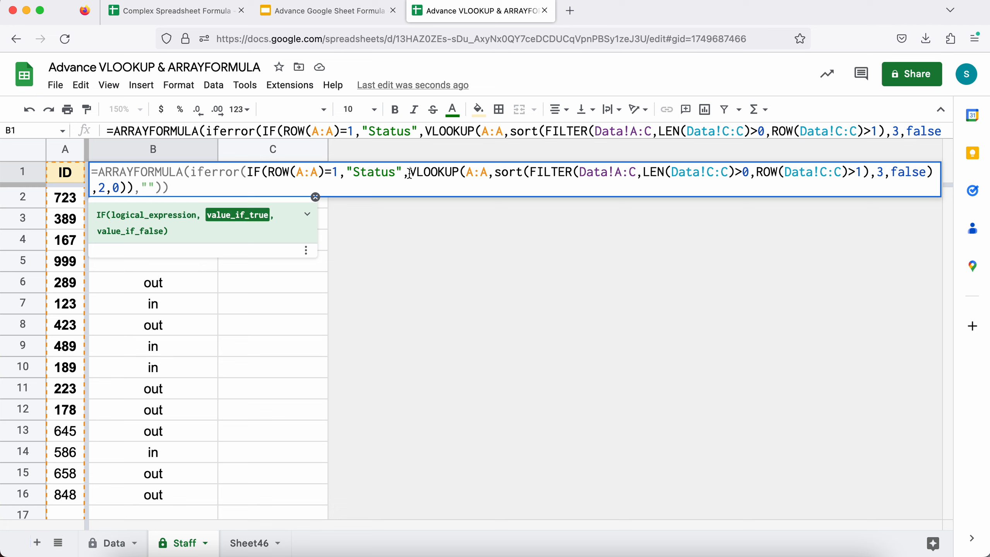
drag(416, 172, 488, 172)
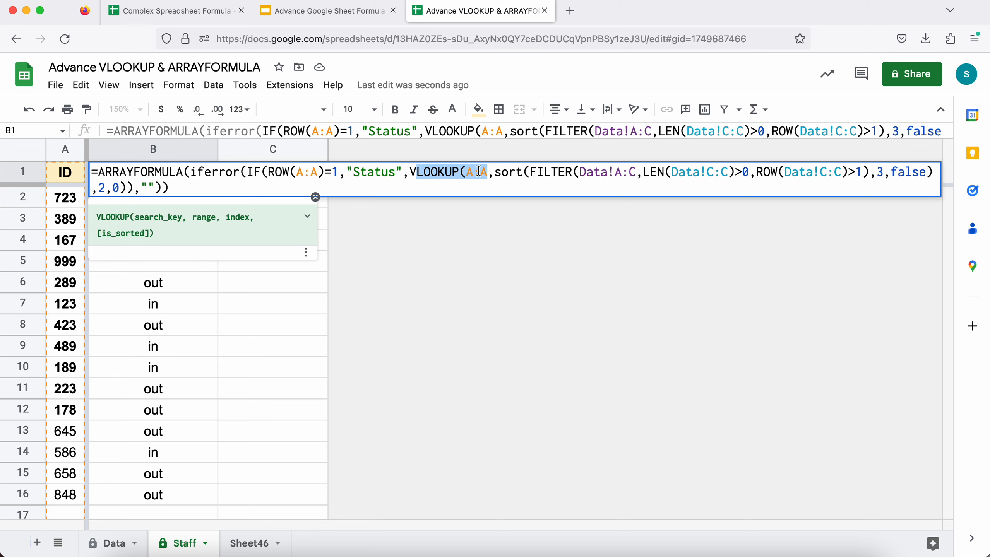
click(558, 172)
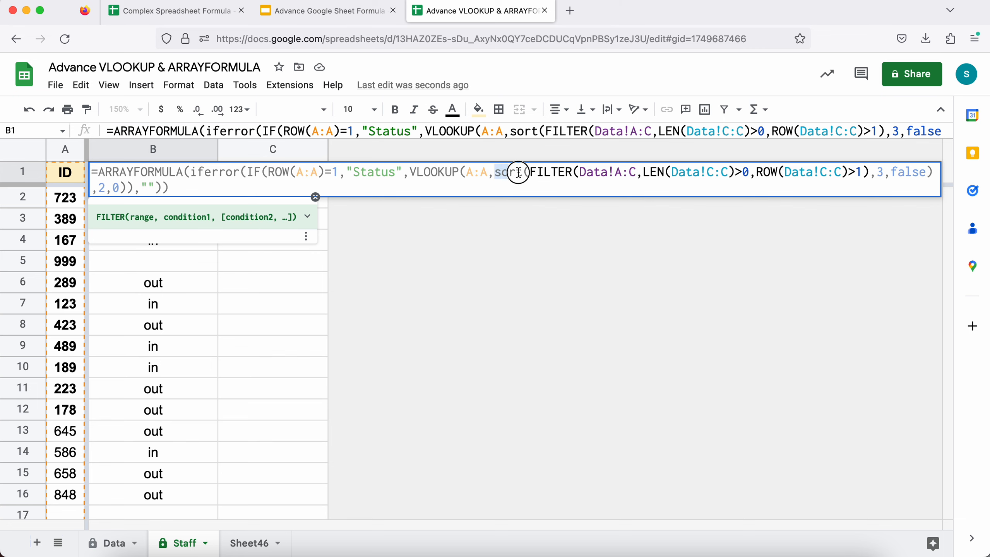
drag(494, 172, 571, 184)
key(Escape)
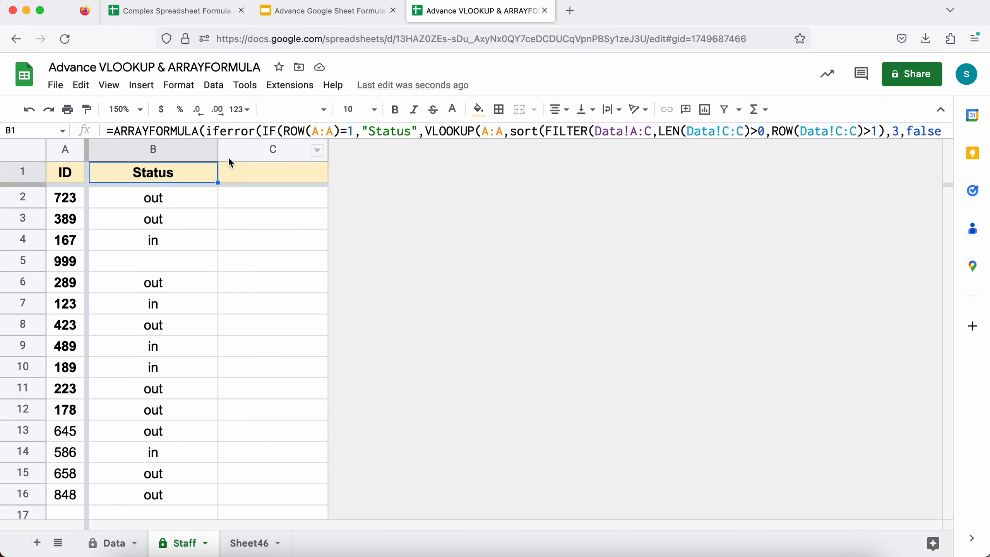
Step: Copy B1's formula text without its equals sign into C1 and add the leading "=" there
click(118, 130)
key(Left)
key(shift+super+Right)
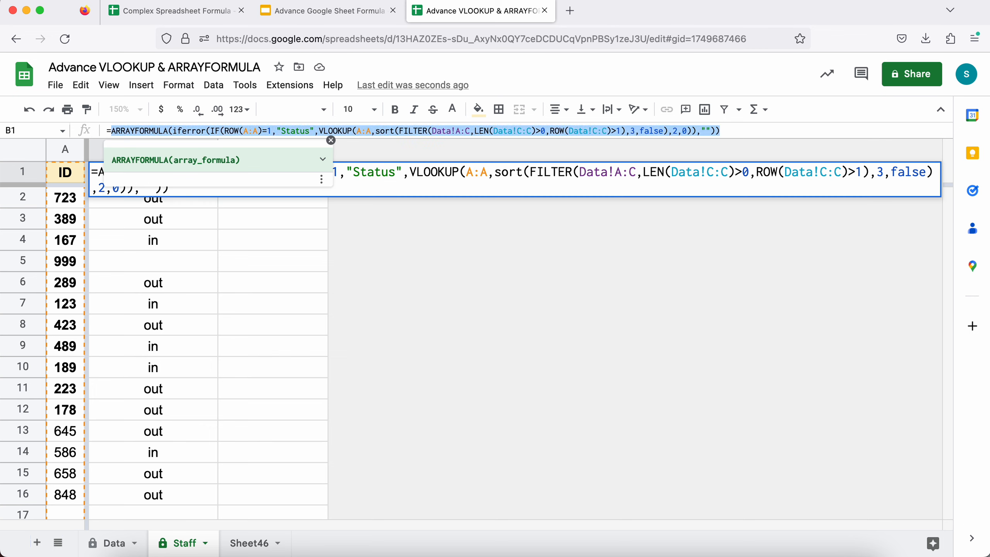
key(super+c)
key(Tab)
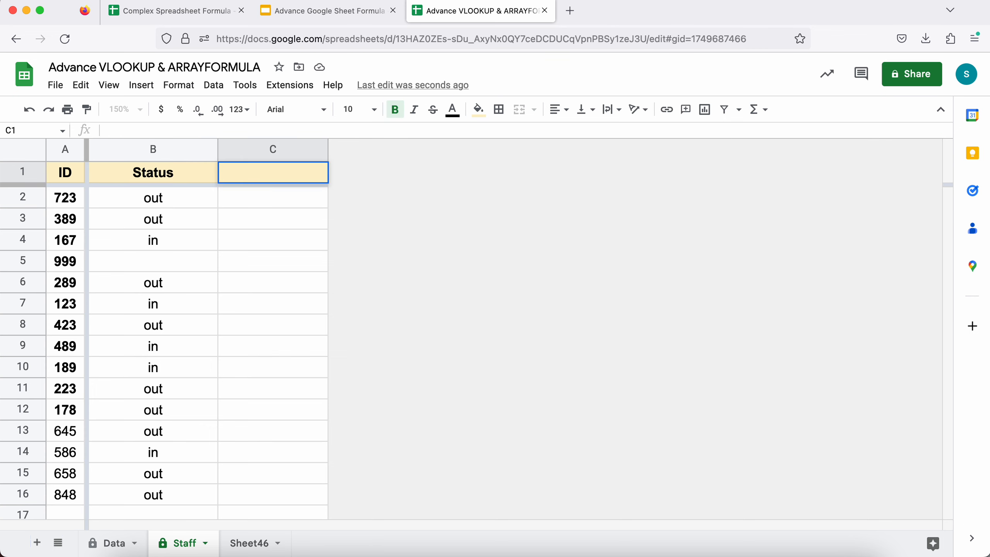
key(super+v)
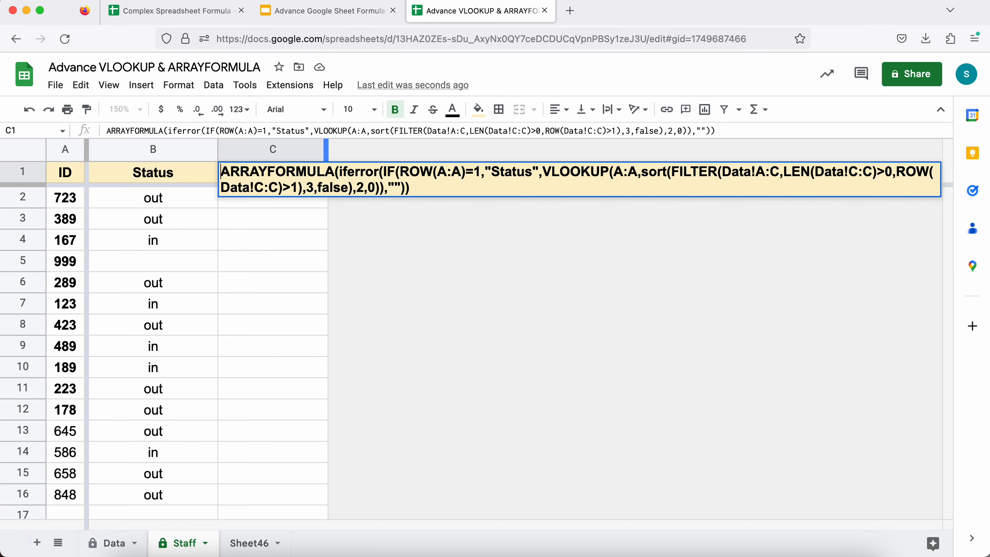
text(=)
Step: In C1's formula, change the header text to "Timestamp" and set the VLOOKUP column index to 3
click(498, 175)
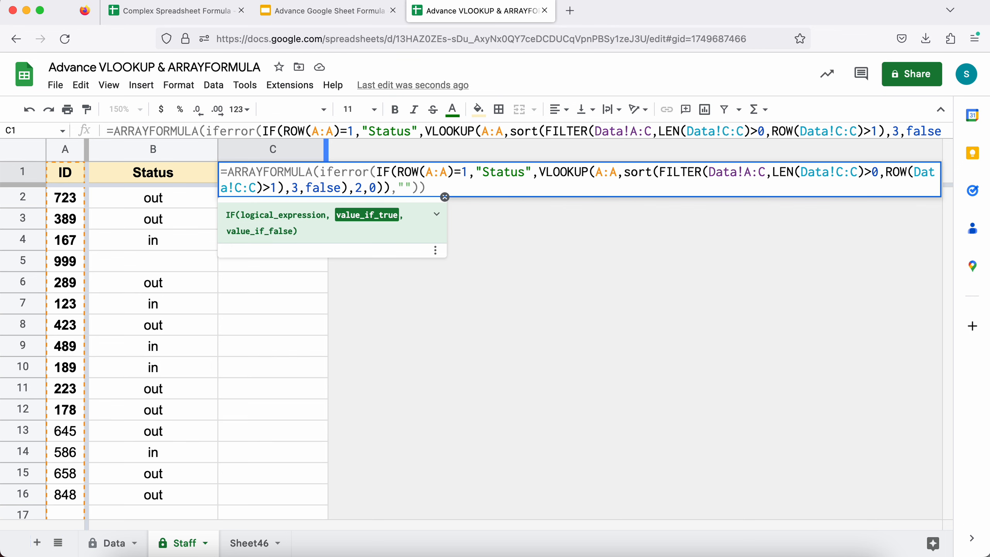
drag(483, 172, 527, 172)
text(Ti)
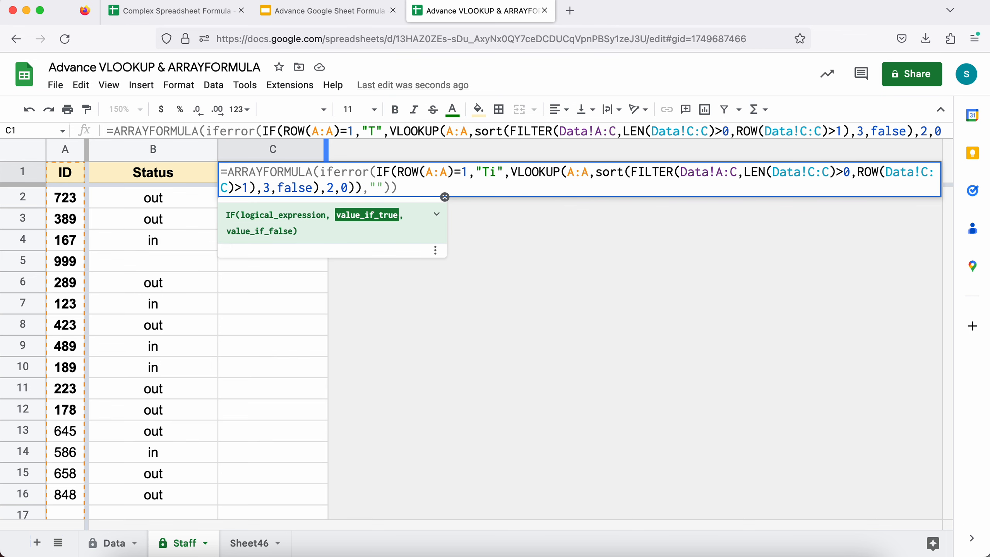
text(mestamp)
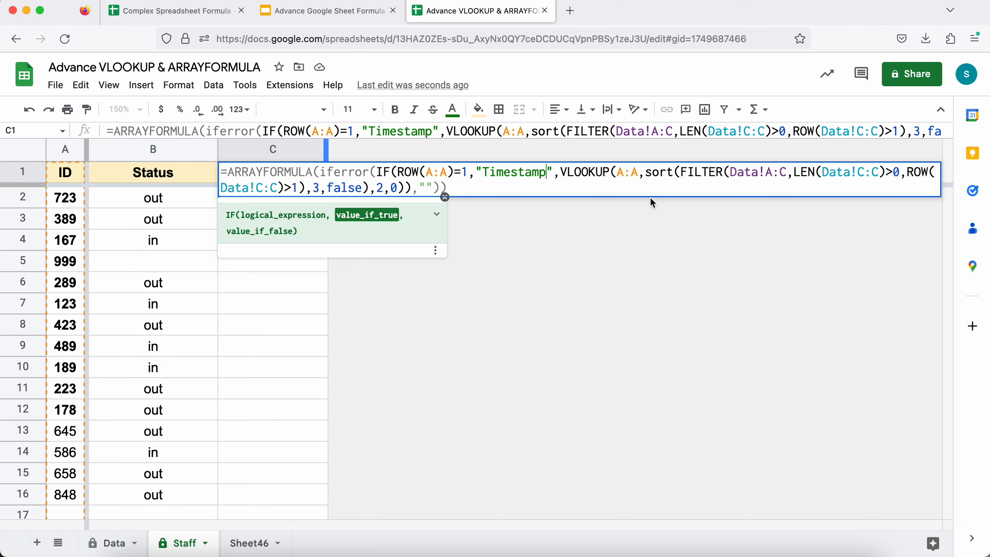
click(381, 186)
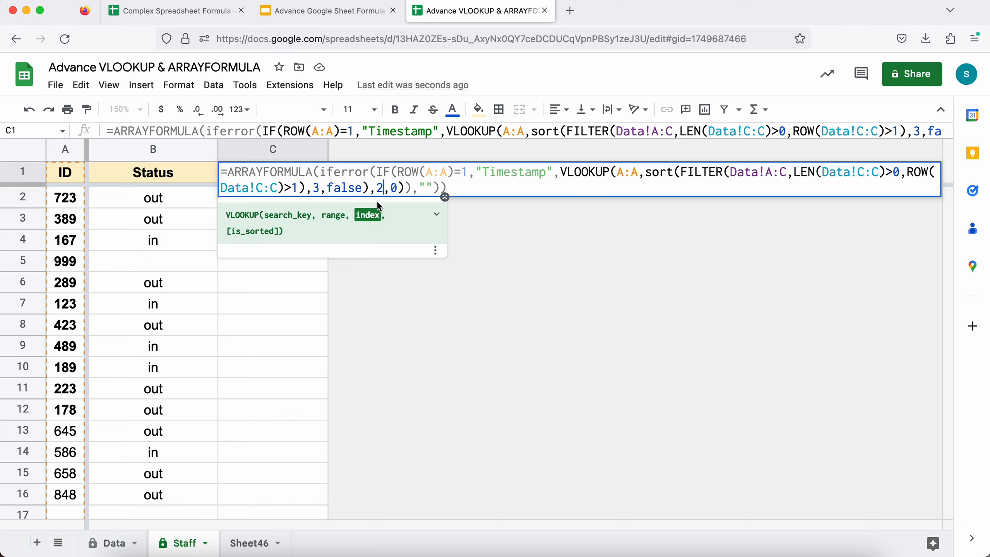
key(BackSpace)
text(3)
key(Return)
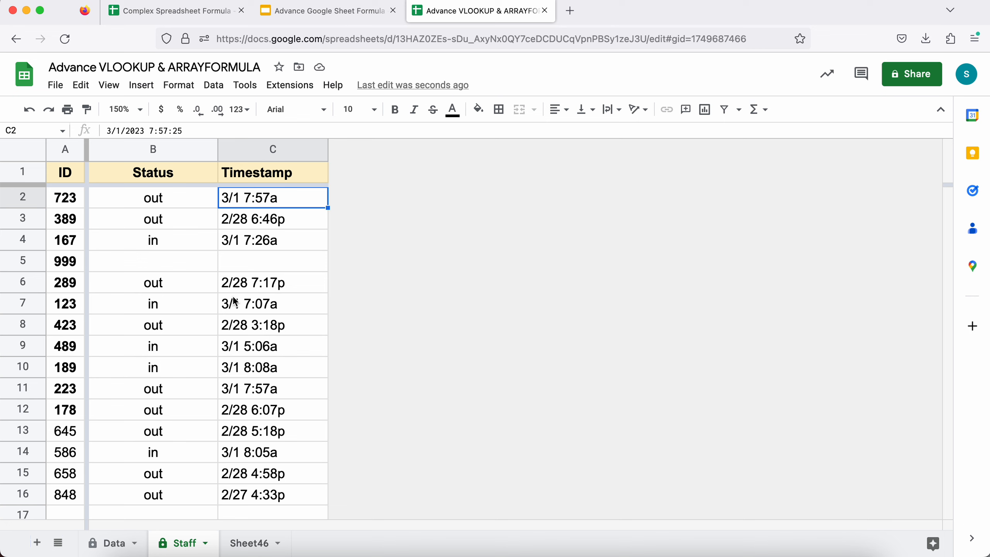
Step: Examine the VLOOKUP search key A:A and the SORT and FILTER range in the Staff sheet's B1 formula, leaving the cell unchanged
click(169, 180)
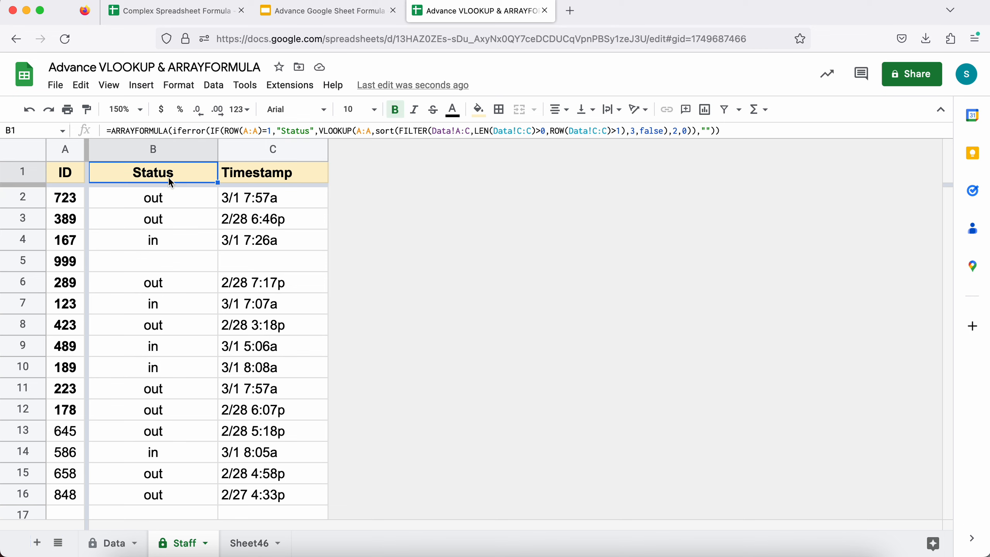
double_click(176, 173)
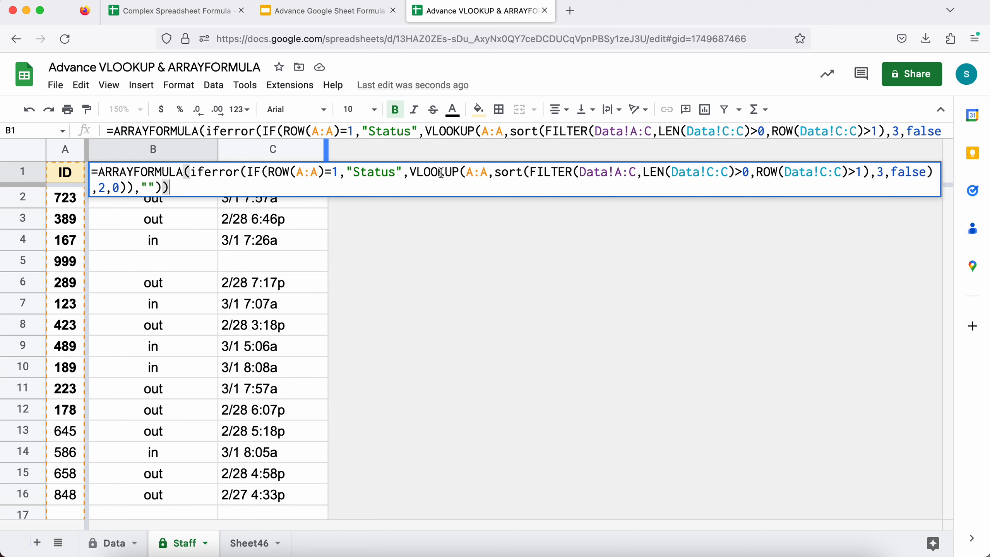
drag(409, 172, 489, 171)
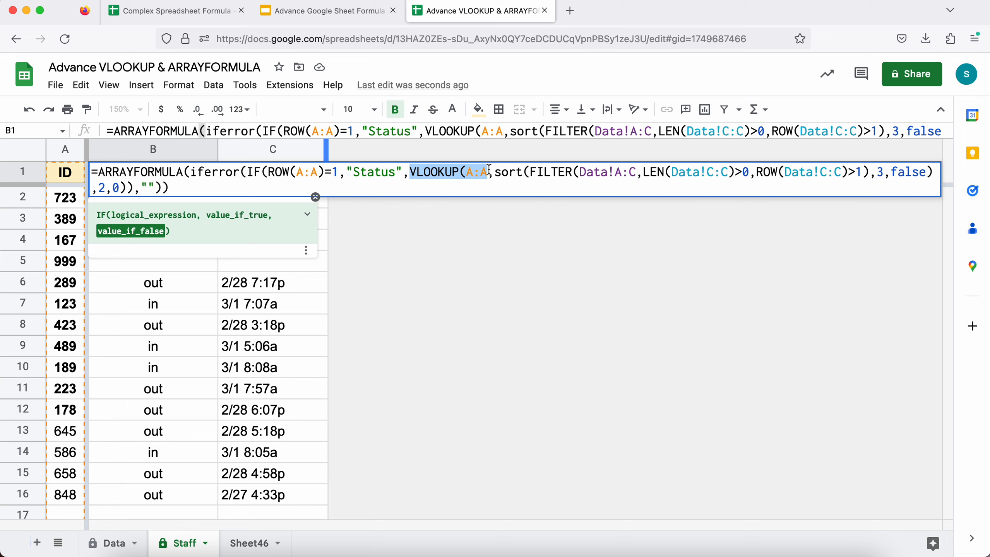
click(455, 172)
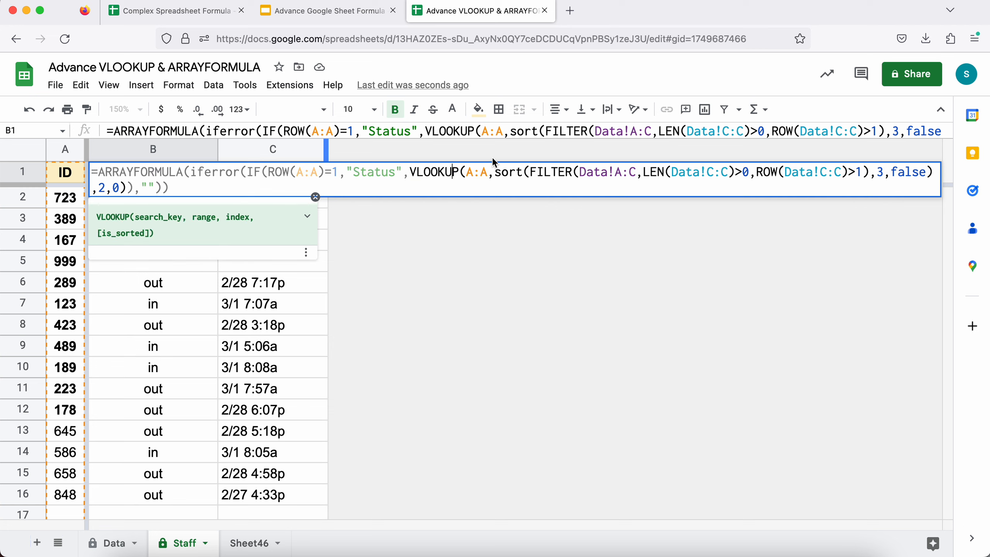
drag(531, 171, 126, 183)
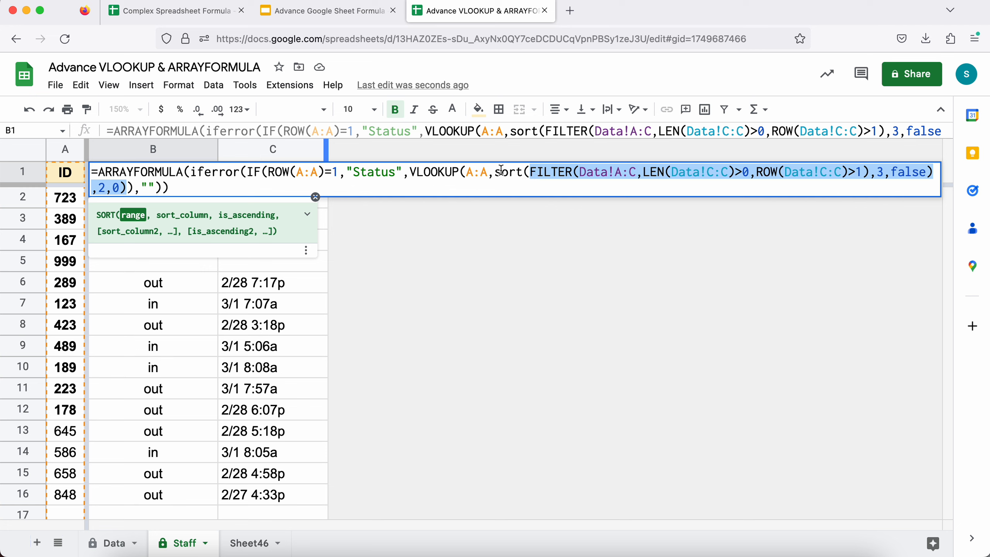
drag(495, 172, 129, 185)
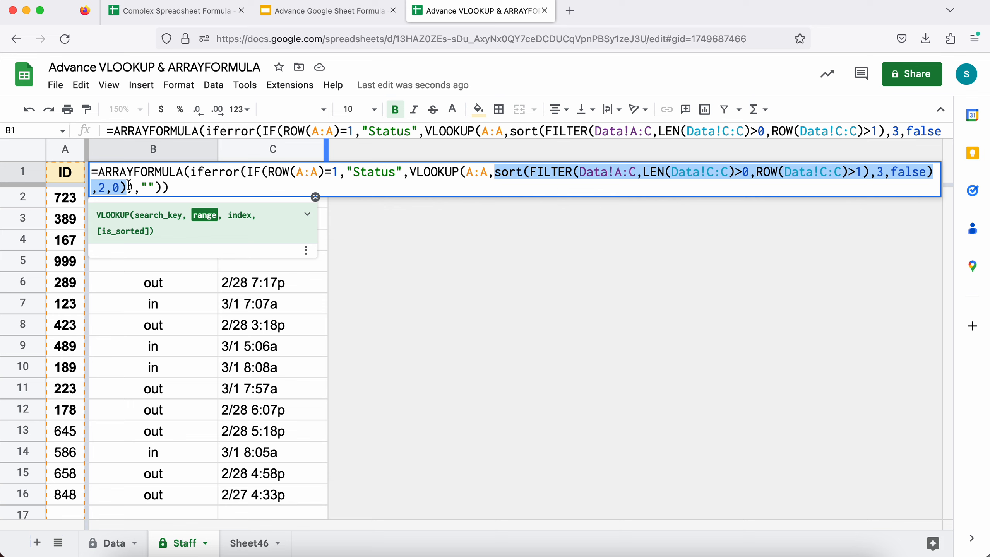
key(Escape)
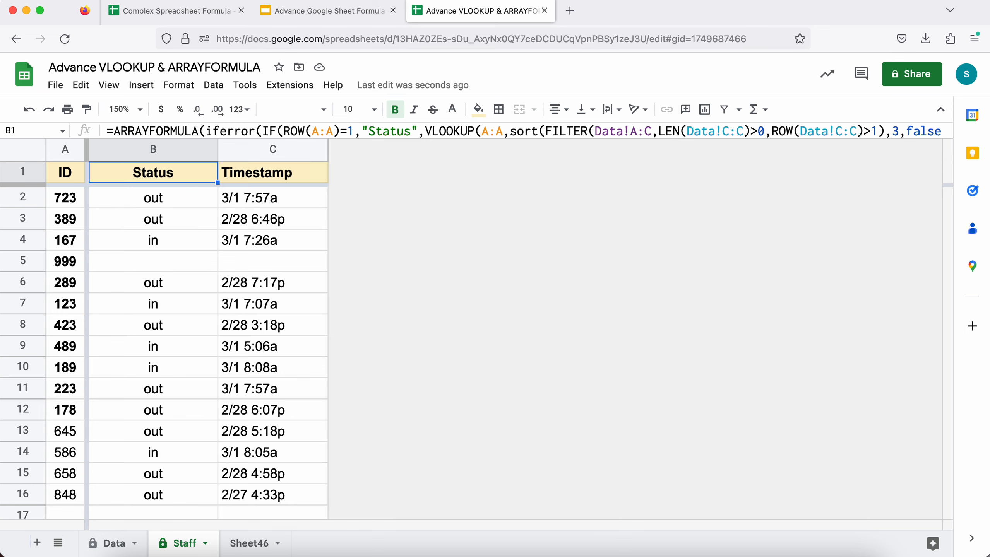
Step: On Sheet46, enter =FILTER(Data!A:C,Data!A:A=A2) in cell A7
click(254, 543)
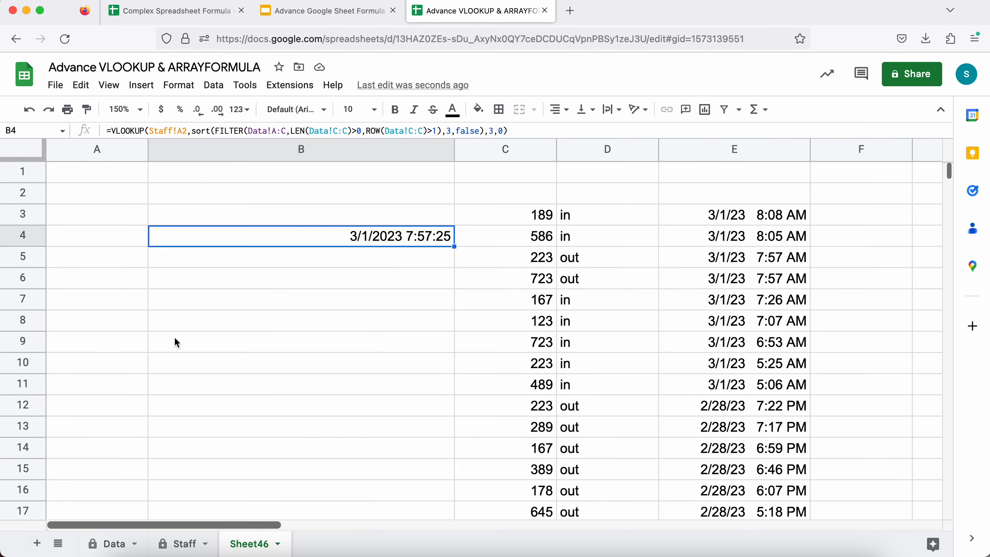
click(120, 295)
text(=FILTER()
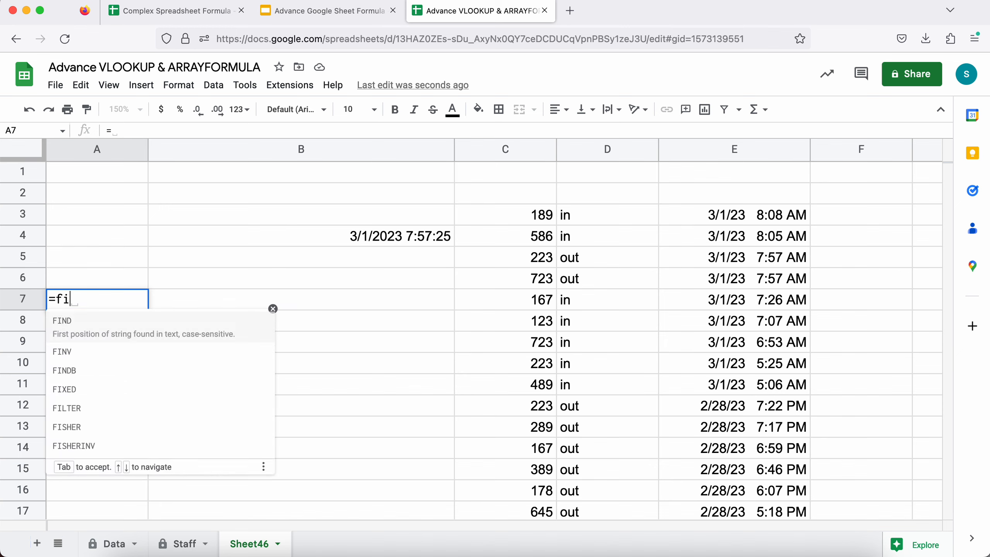
click(109, 544)
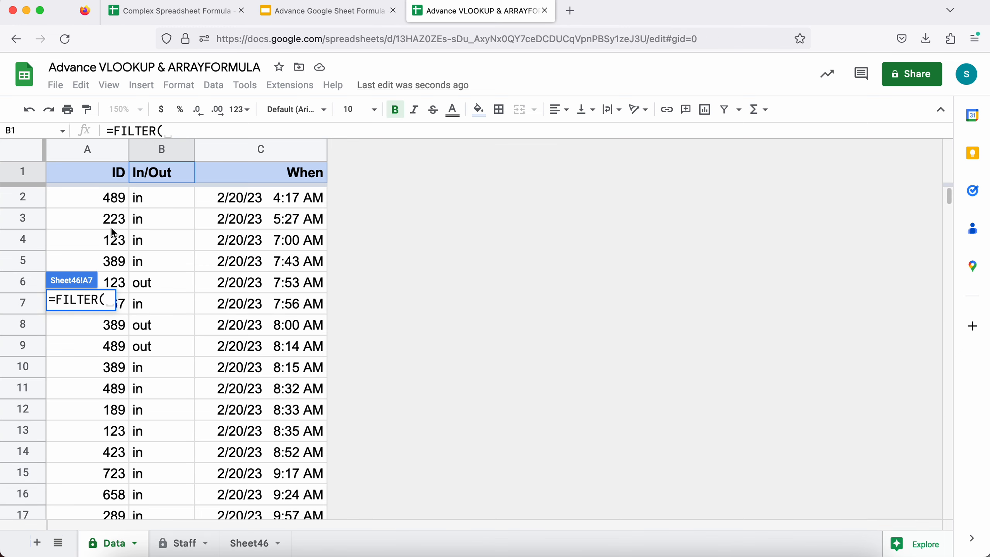
drag(82, 149, 339, 139)
text(,)
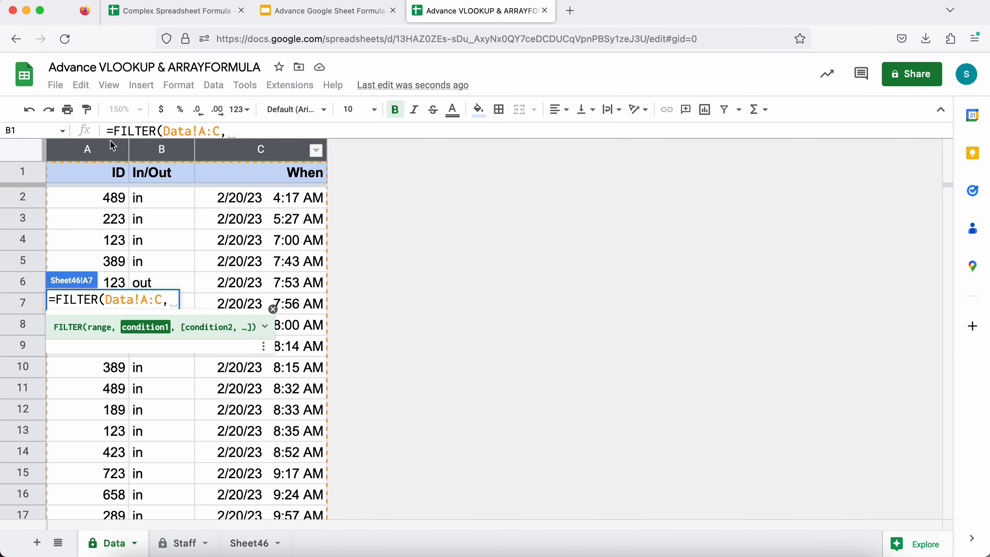
click(101, 150)
text(=)
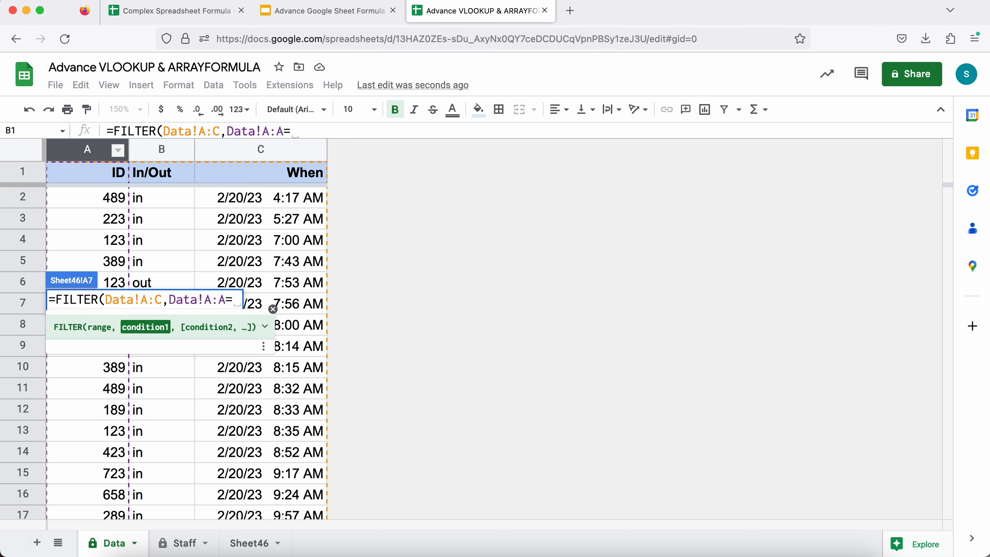
click(178, 542)
click(251, 543)
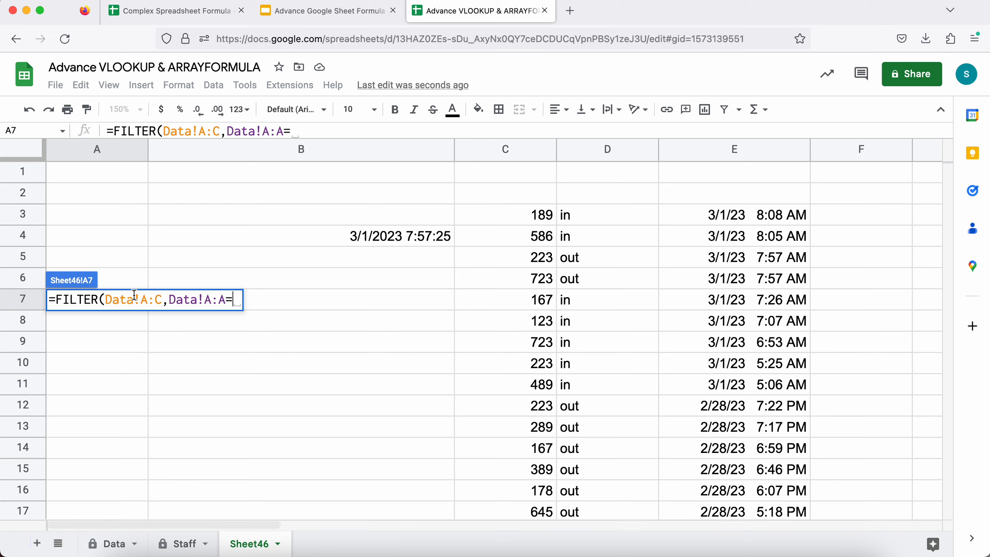
click(96, 192)
key(Return)
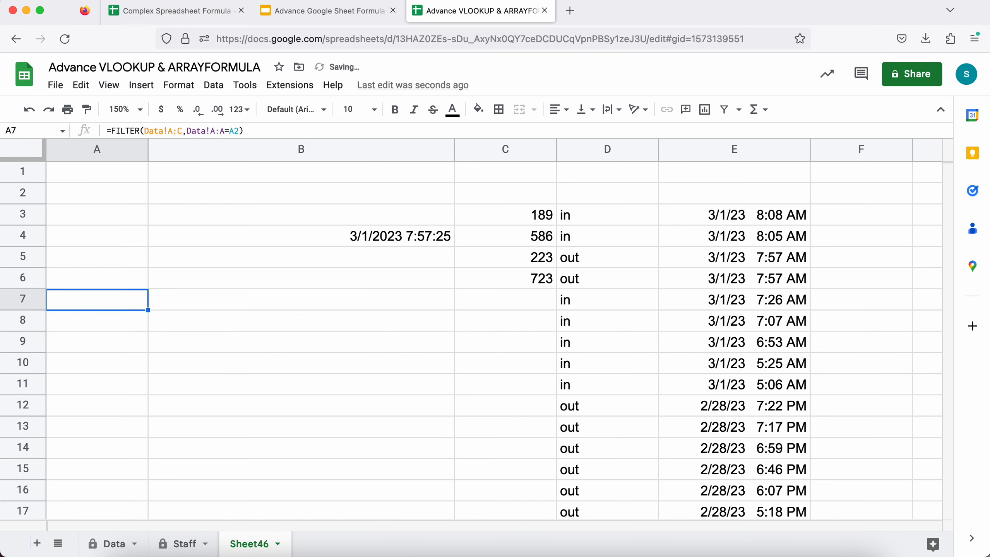
Step: Copy the full FILTER formula text from A7 into B7
double_click(129, 300)
key(super+a)
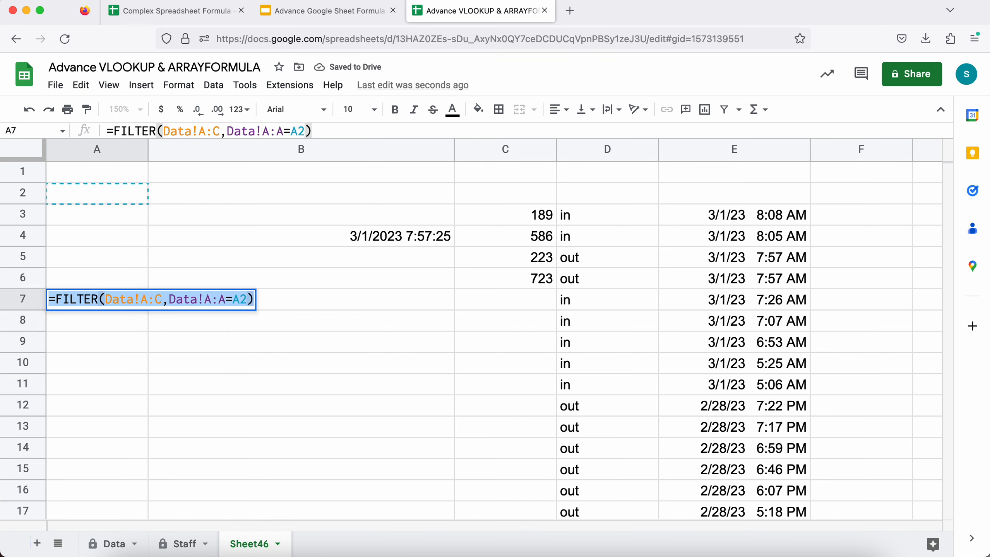
key(Escape)
key(Right)
text(=FILTER(Data!A:C,Data!A:A=A2))
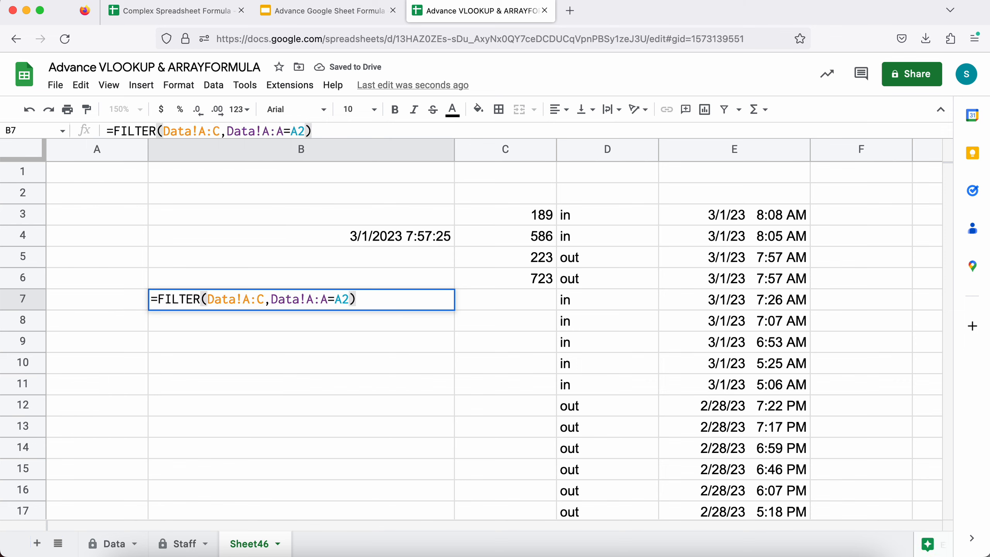
Step: Replace the formula in A7 with the ID 189 and return to B7
key(Left)
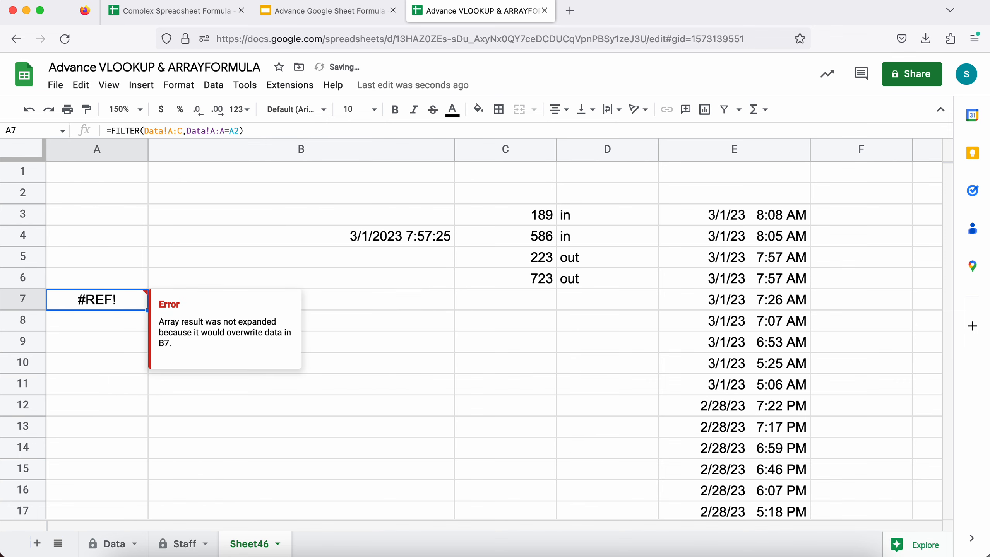
text(189)
key(Return)
key(Up)
key(Right)
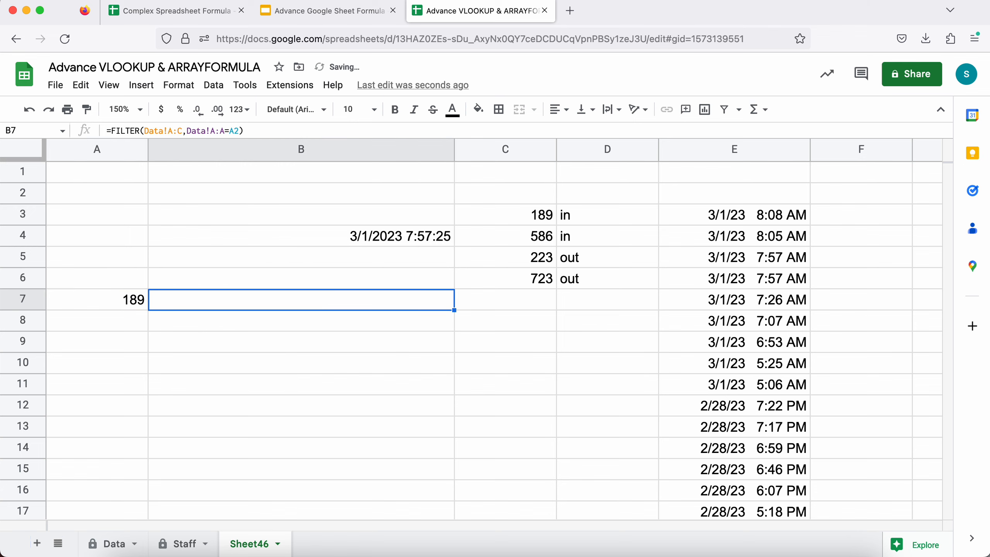
double_click(202, 296)
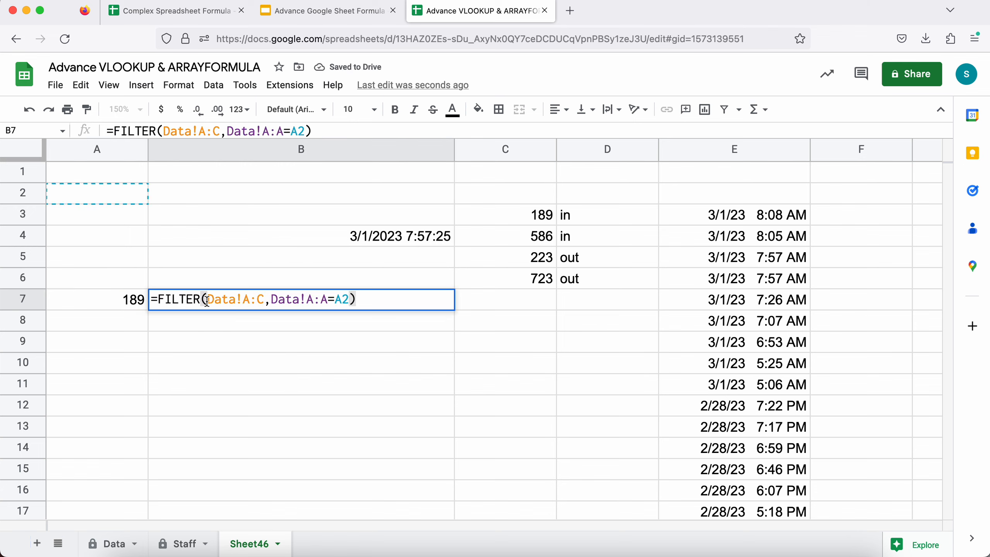
text(arrayformula)
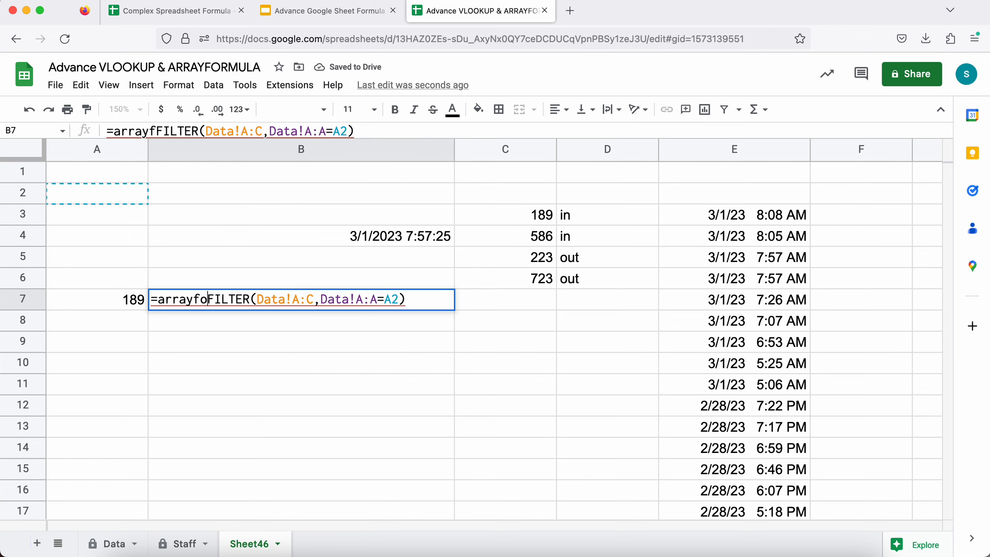
text(()
key(super+Right)
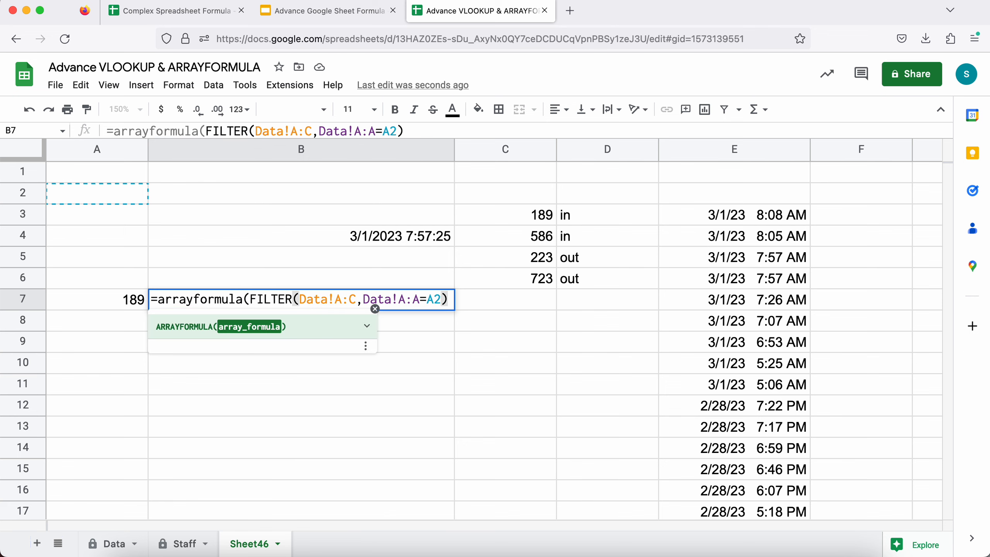
key(Left)
text(:A)
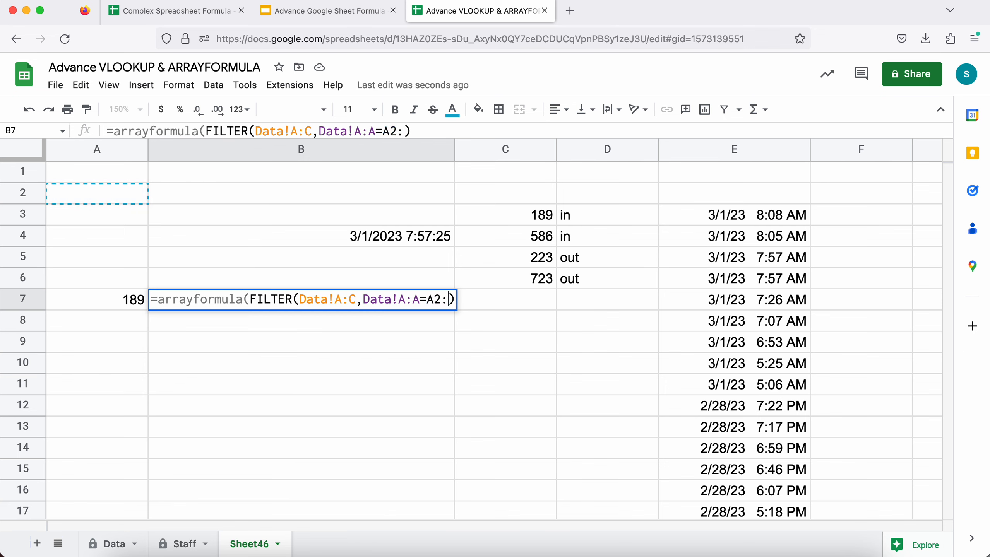
click(441, 299)
key(BackSpace)
text(7)
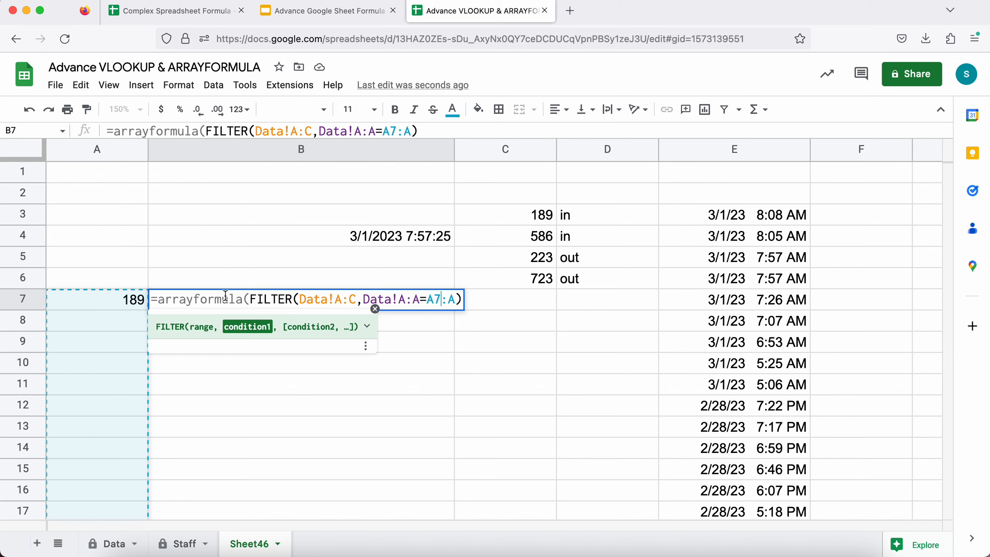
key(Escape)
Step: Change the FILTER condition in B7 to match A7 and check the rows returned from the Data sheet
key(Return)
key(BackSpace)
text(7)
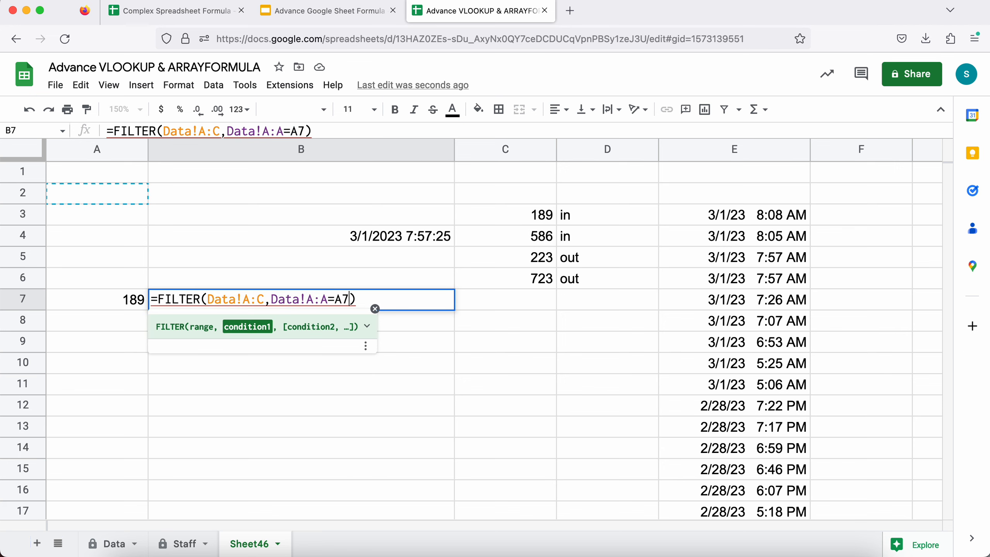
key(Return)
click(105, 288)
click(109, 296)
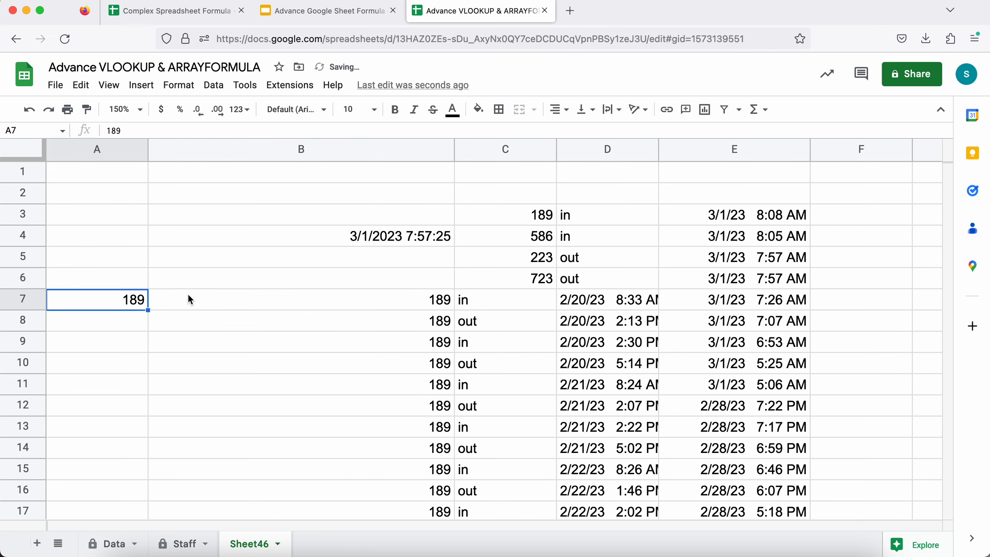
drag(234, 300, 621, 410)
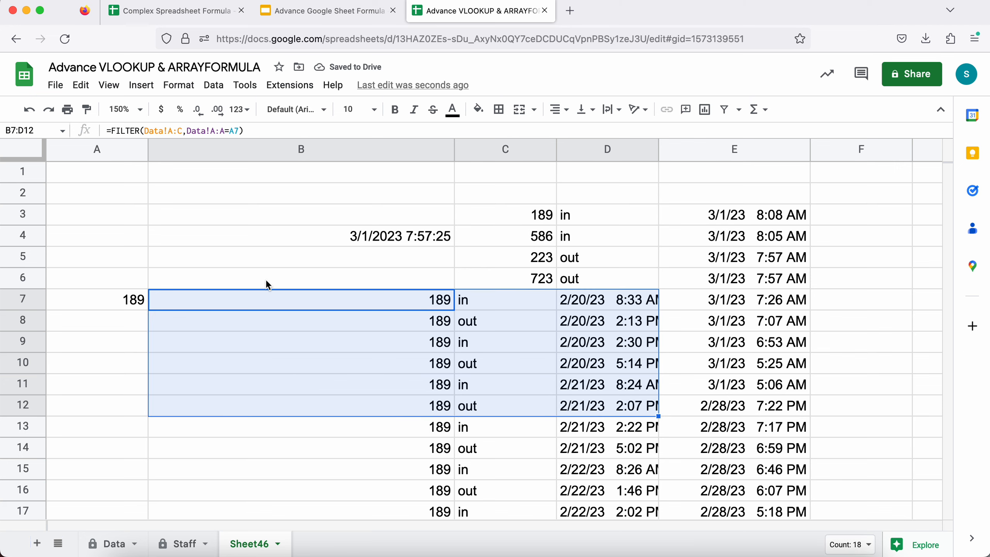
click(231, 300)
Step: Enter a second ID, 586, in A8
click(116, 323)
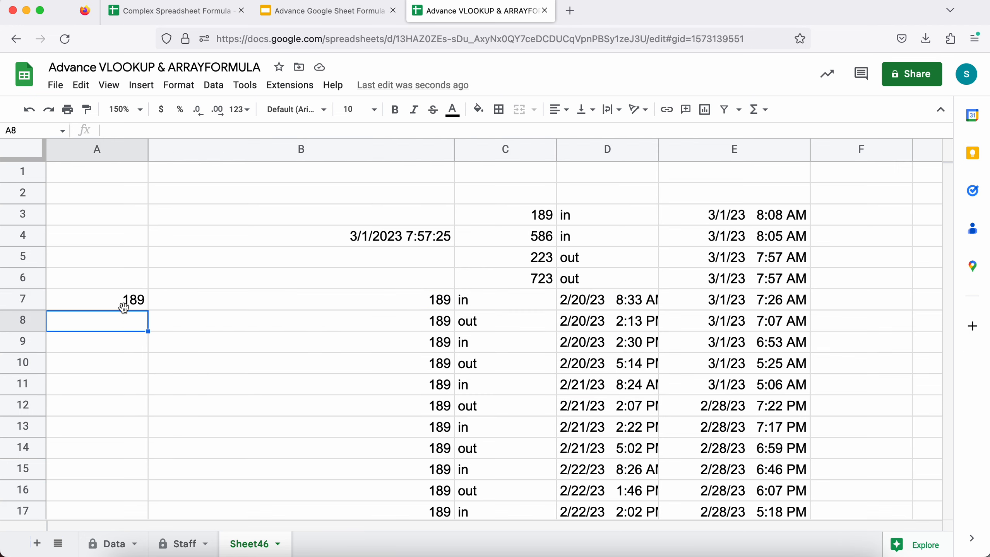
click(133, 302)
key(Down)
text(586)
key(Return)
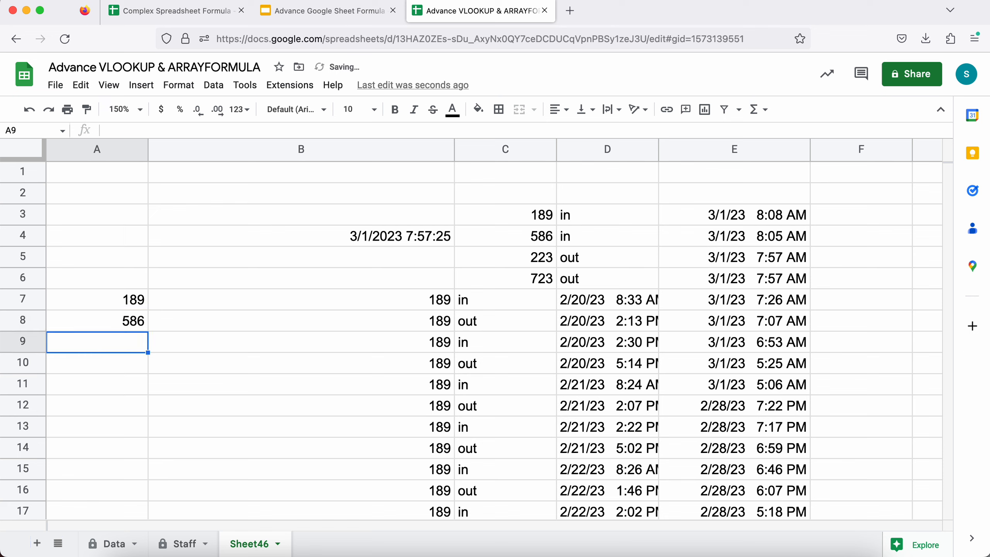
Step: Wrap the FILTER formula in B7 in ARRAYFORMULA
key(Up)
key(Up)
key(Right)
key(Return)
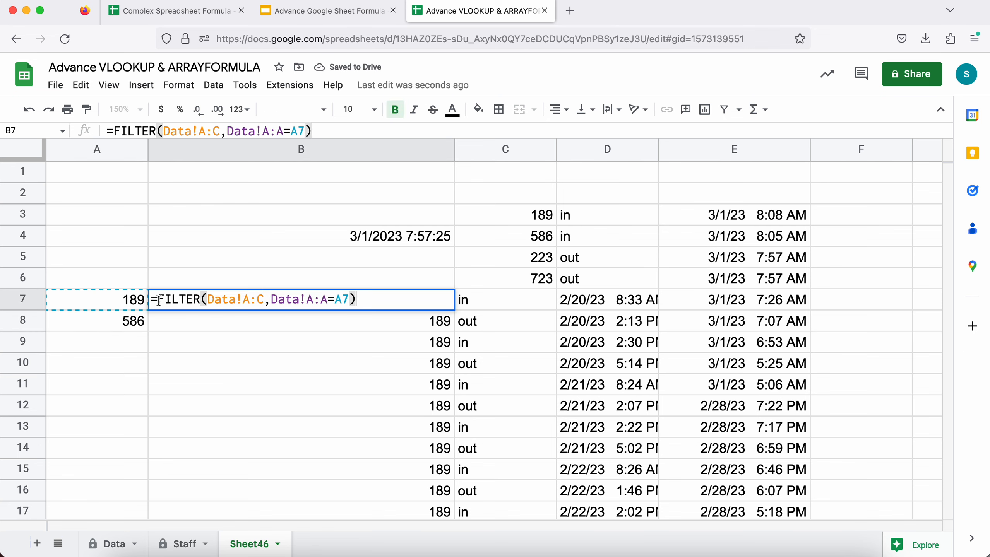
click(159, 301)
text(arrayfor)
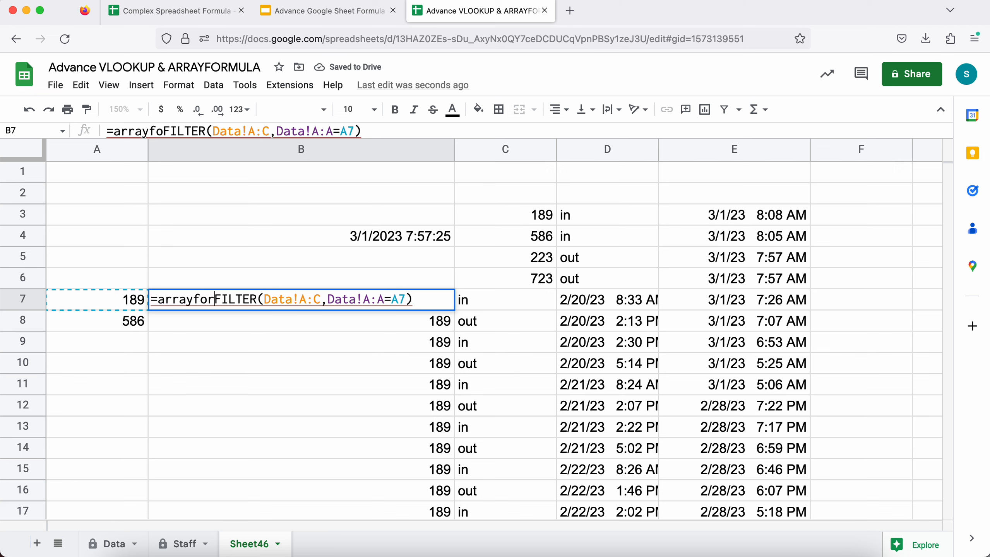
text(mula()
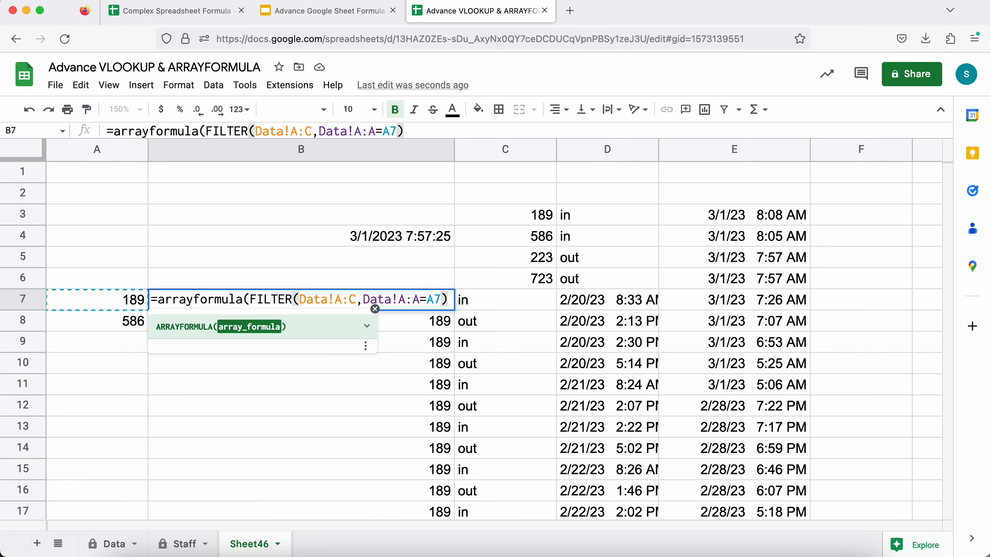
Step: Try to match several IDs at once by extending the FILTER condition in B7 to the range A7:A8
key(Left)
key(BackSpace)
text(:)
key(BackSpace)
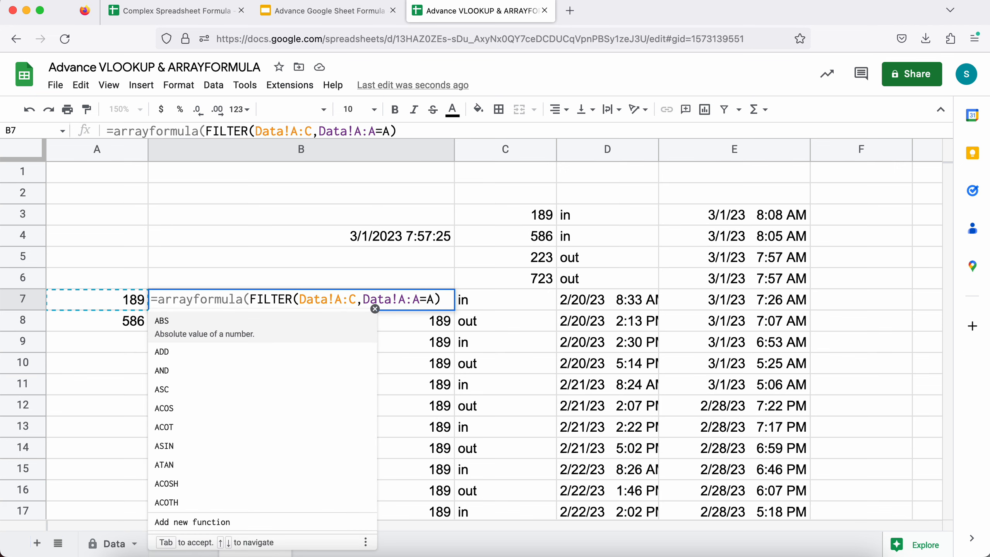
text(7:A*)
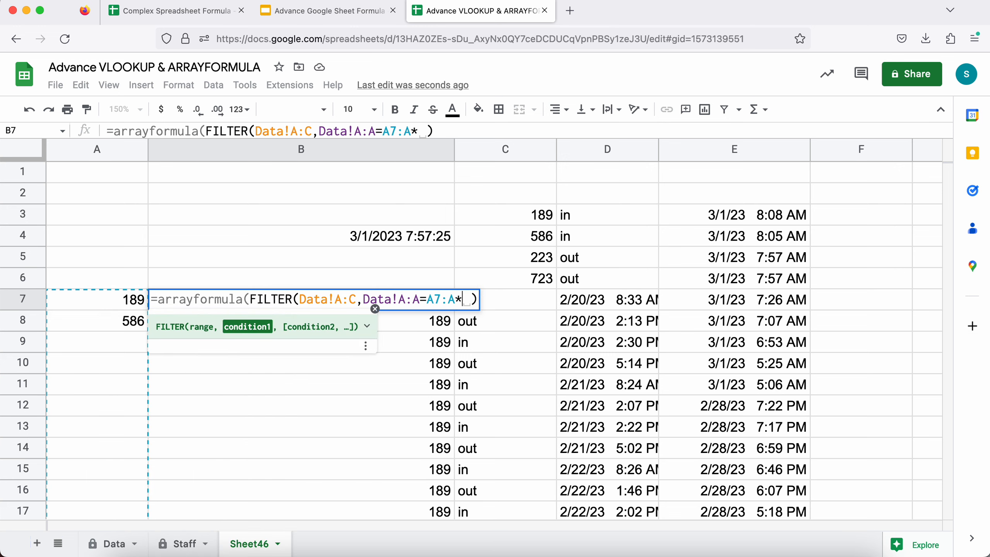
key(BackSpace)
text(8)
key(Return)
key(Up)
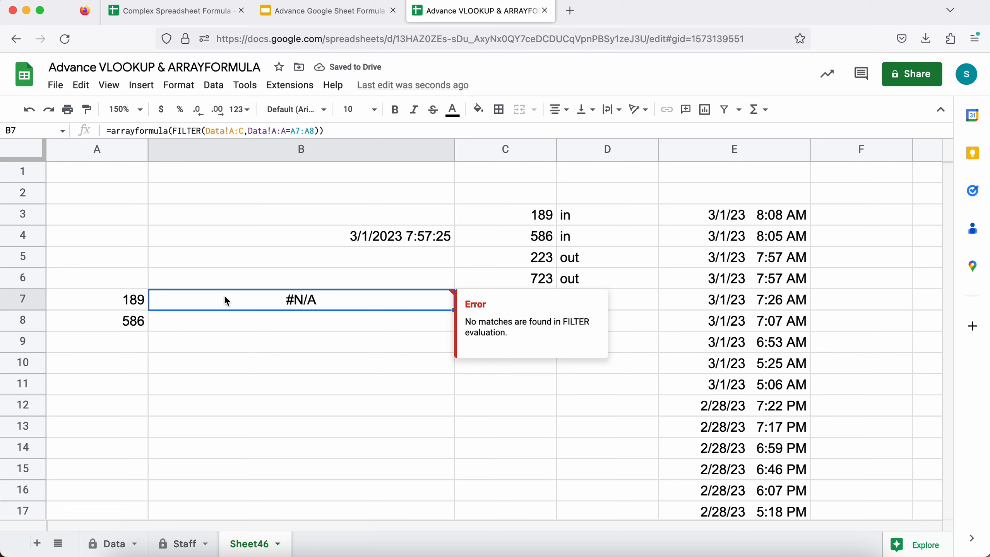
Step: Review the A7:A8 range in the FILTER condition of B7 and leave the formula unchanged
double_click(236, 294)
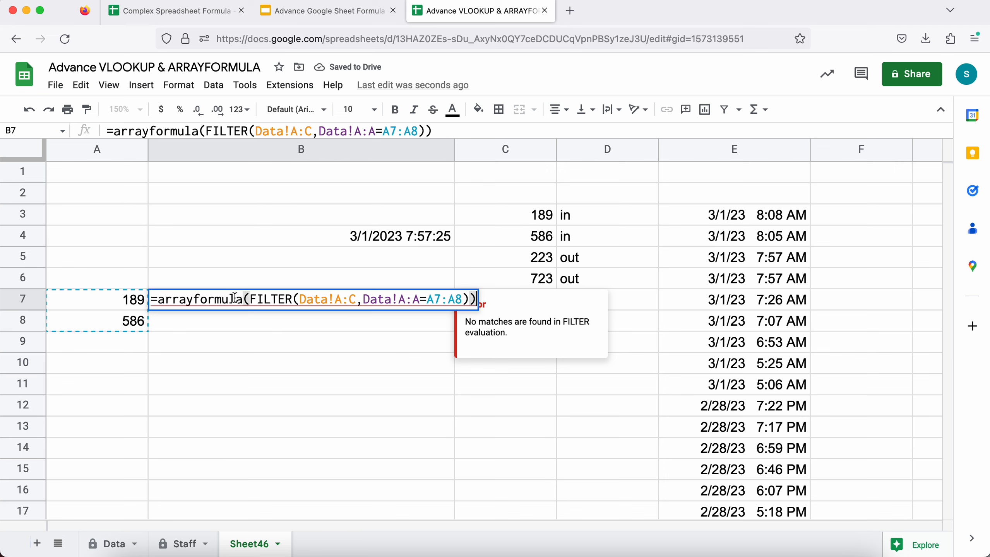
drag(424, 297, 462, 300)
click(423, 299)
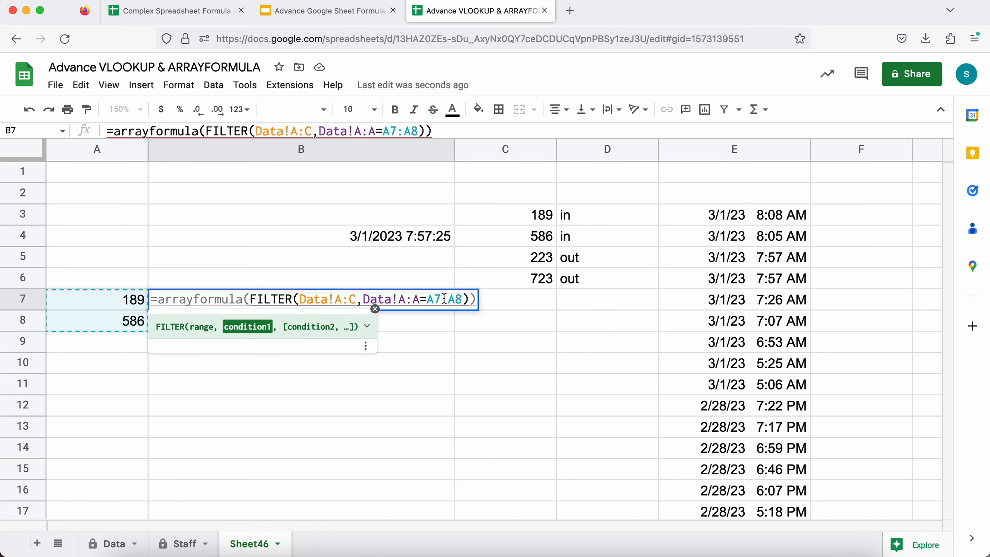
key(Escape)
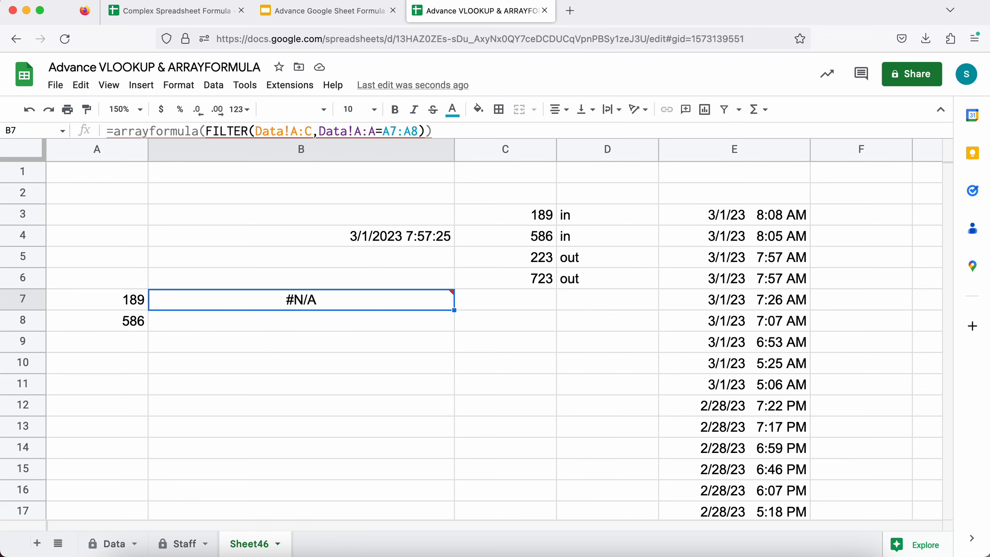
Step: Examine the sorted FILTER range, the column index and the ARRAYFORMULA wrapper in the B1 formula on the Staff sheet
click(125, 541)
click(175, 542)
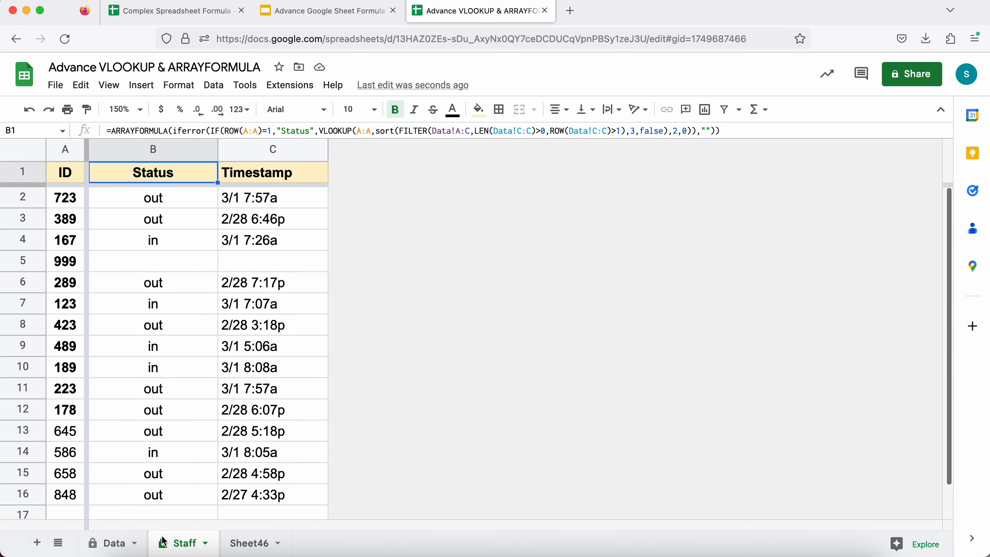
double_click(189, 178)
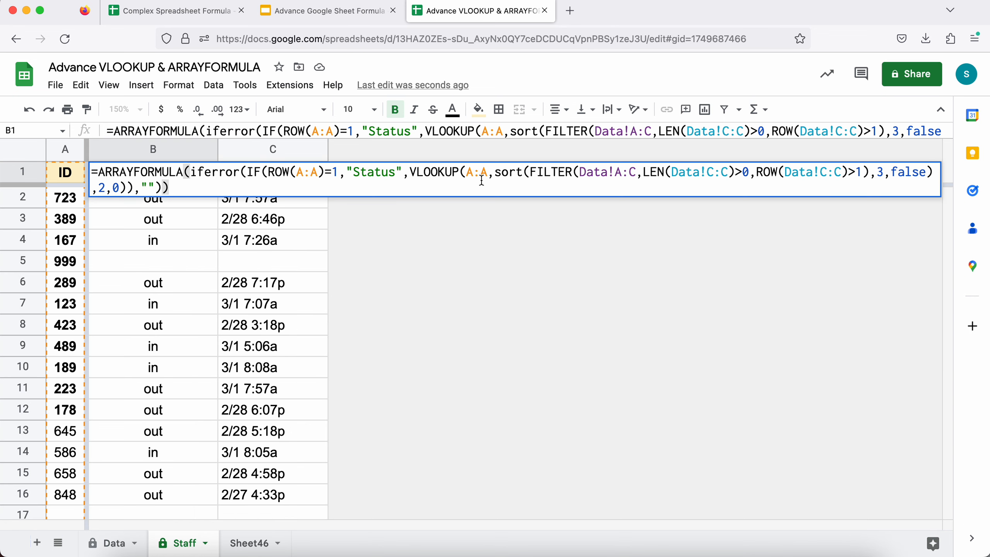
drag(494, 174, 132, 188)
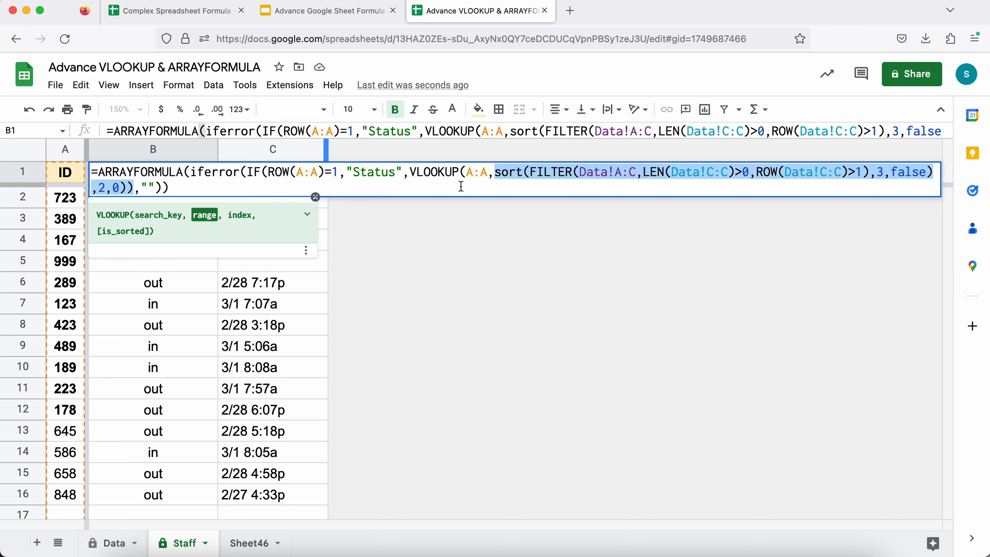
key(Escape)
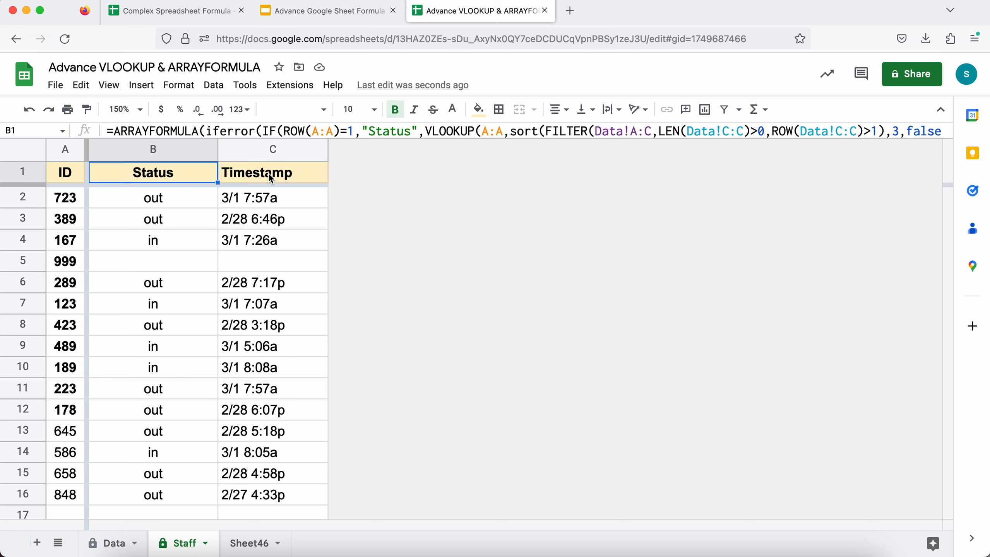
double_click(183, 176)
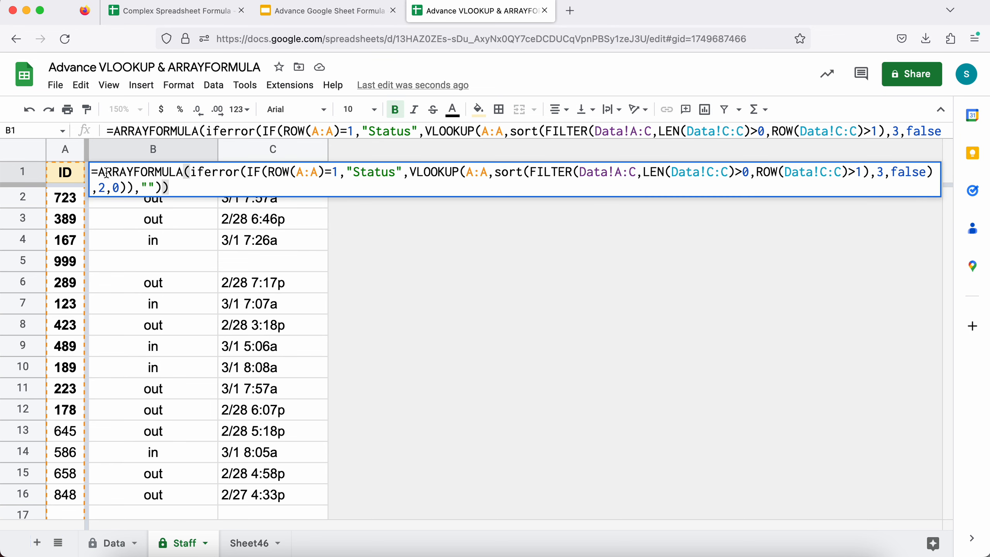
drag(101, 173, 187, 167)
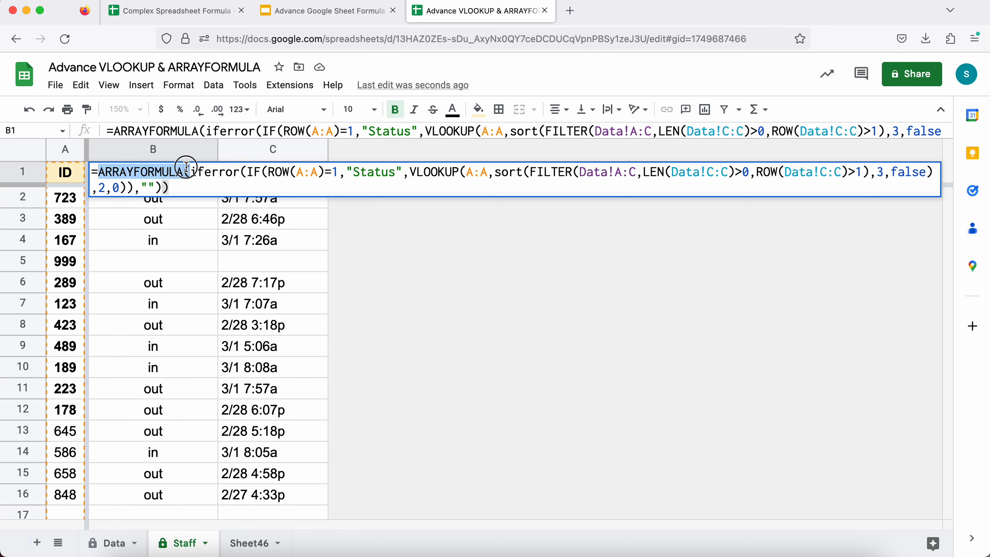
key(Left)
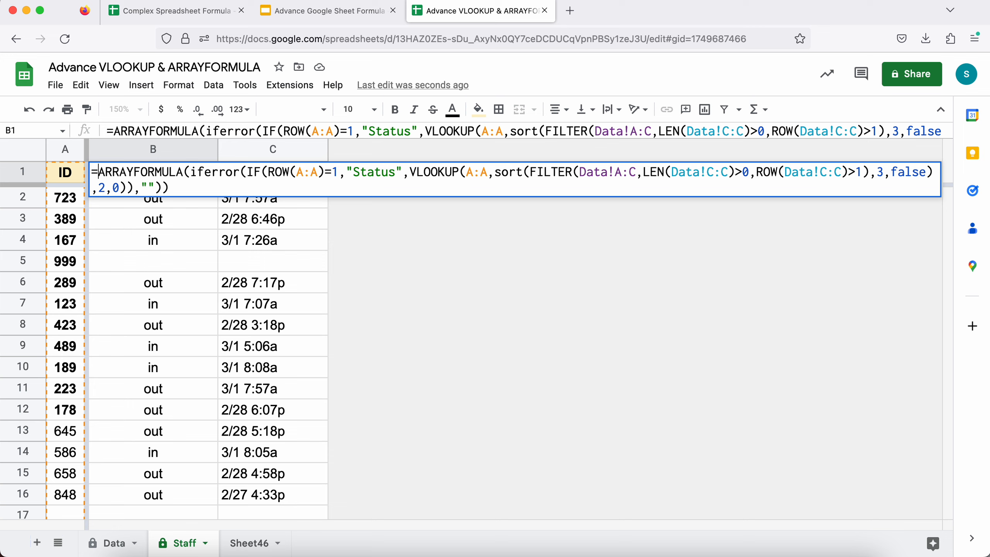
key(shift+Right)
key(shift+Right)
key(Escape)
Step: Replace the VLOOKUP index 2 in Staff B1 with the array {2,3} to return both status and timestamp columns
key(Return)
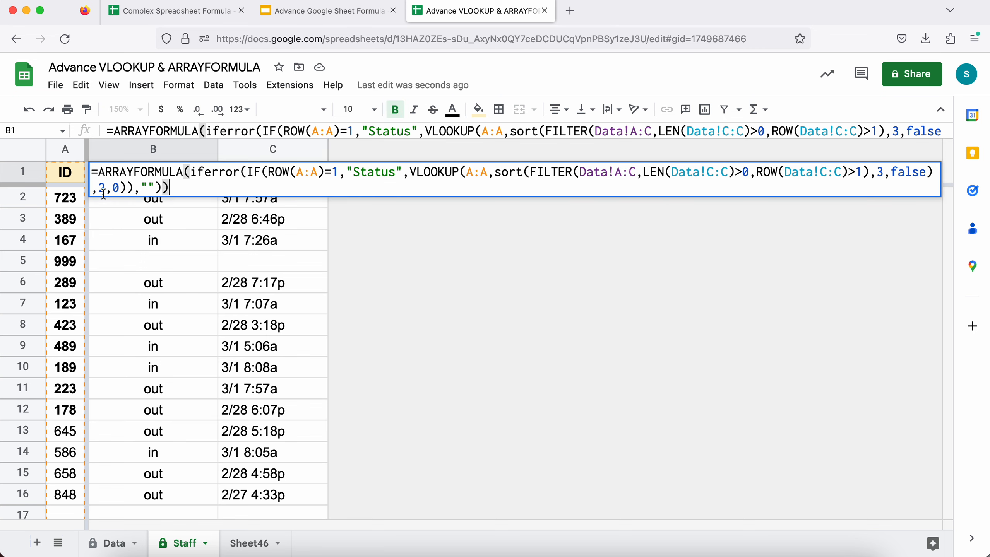
click(111, 186)
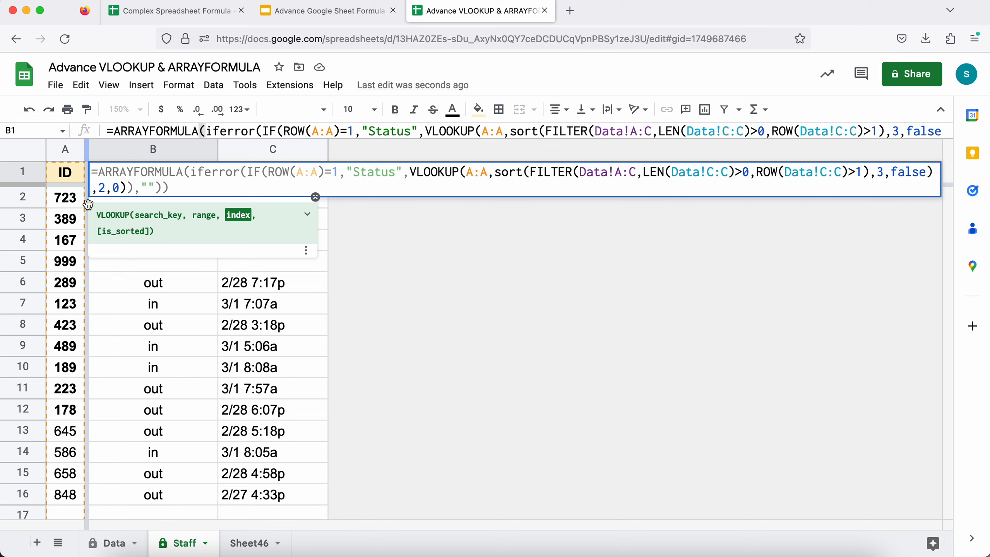
text({2)
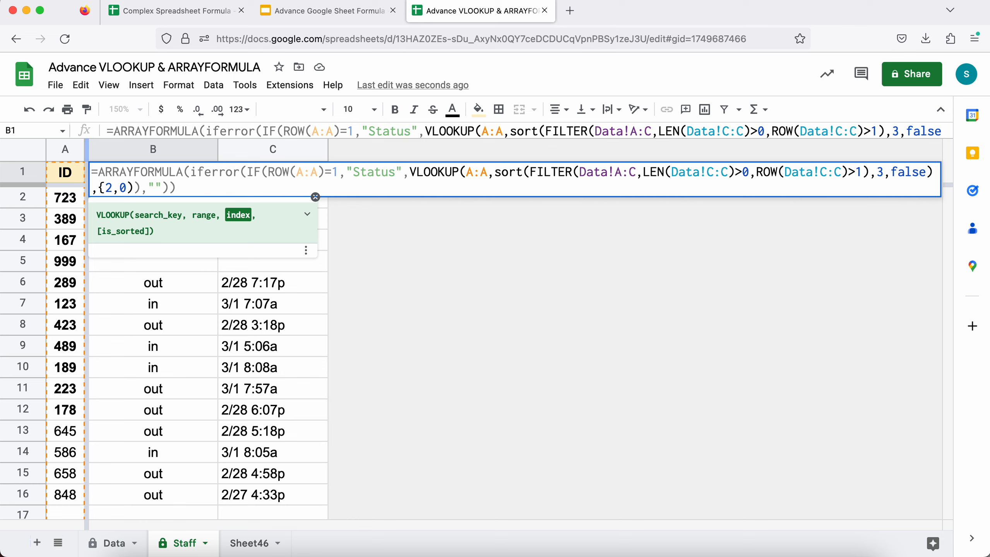
text(,3})
key(Return)
key(Up)
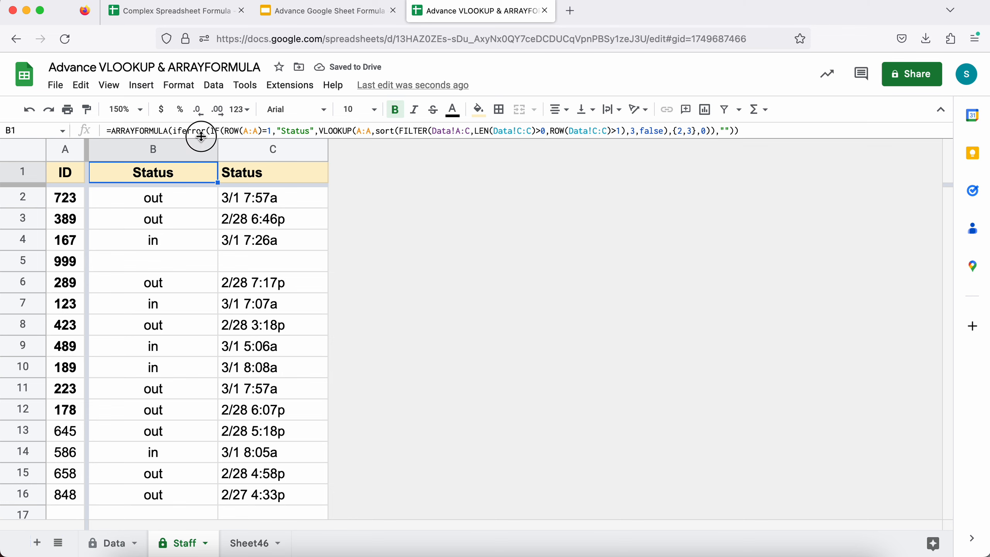
Step: Enlarge the formula display and compare the VLOOKUP and its {2,3} index in B1 with the results in columns B and C
drag(194, 139, 198, 211)
click(164, 272)
click(267, 269)
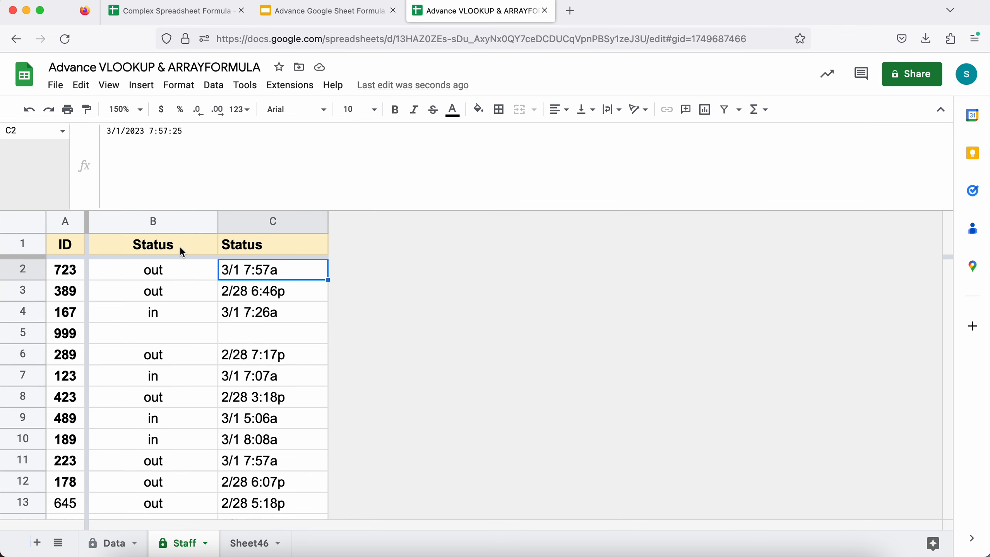
click(180, 246)
double_click(180, 246)
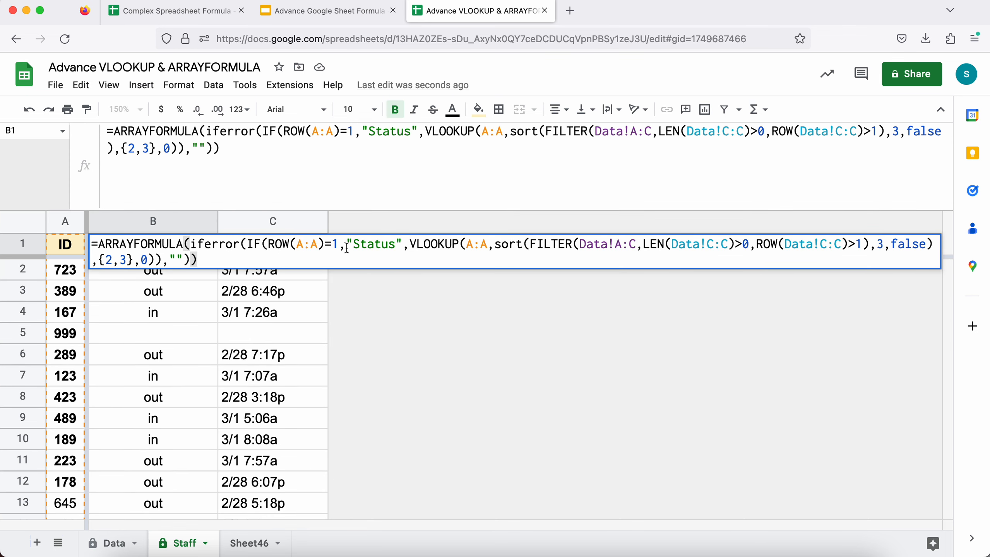
drag(263, 244, 771, 244)
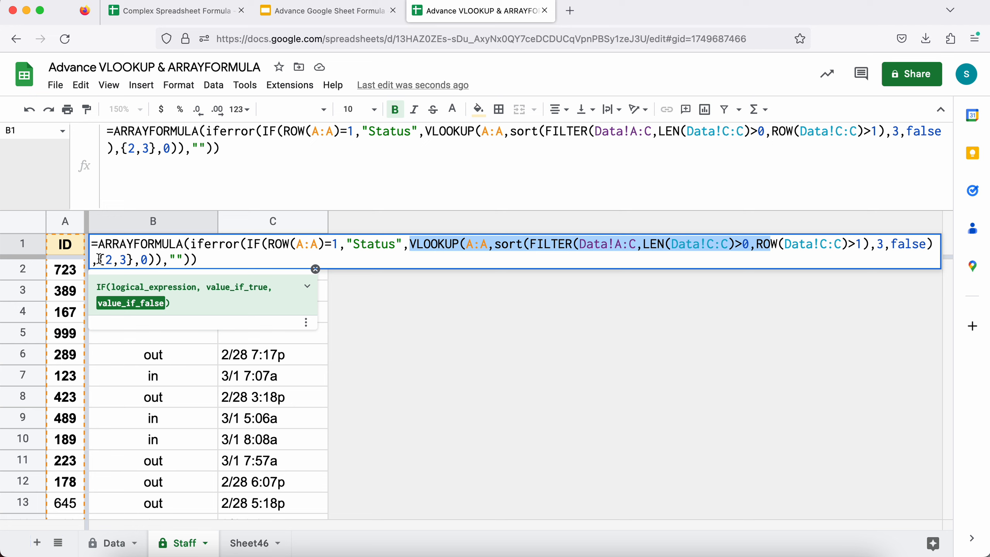
drag(100, 260, 133, 260)
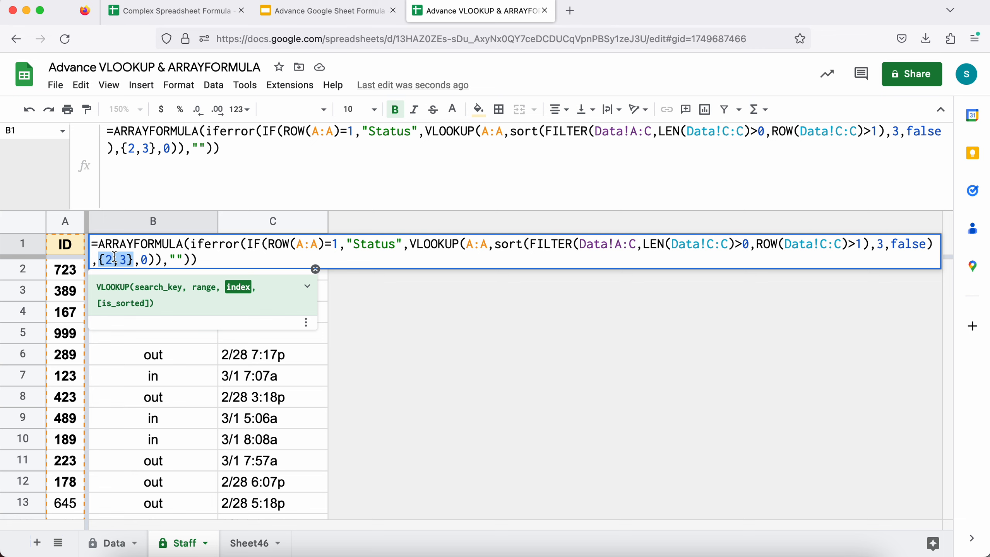
key(Return)
click(153, 219)
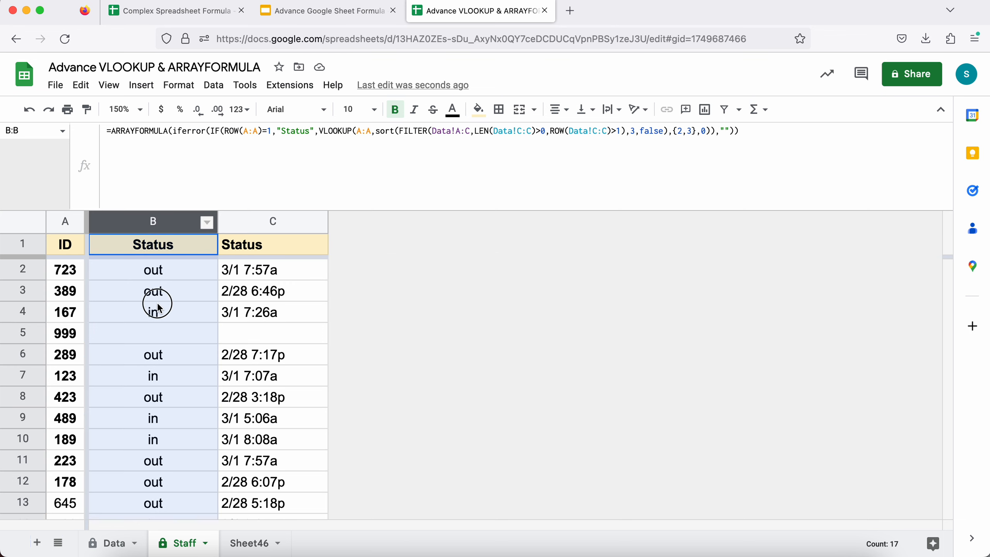
click(263, 219)
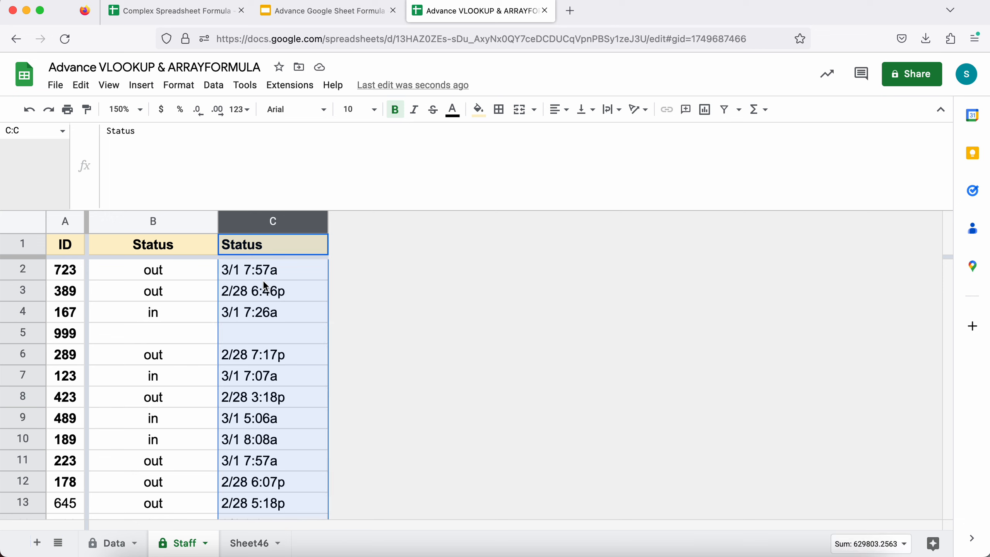
Step: Extend the VLOOKUP index array in B1 to {2,3,1} to return the ID as well
double_click(167, 245)
click(127, 260)
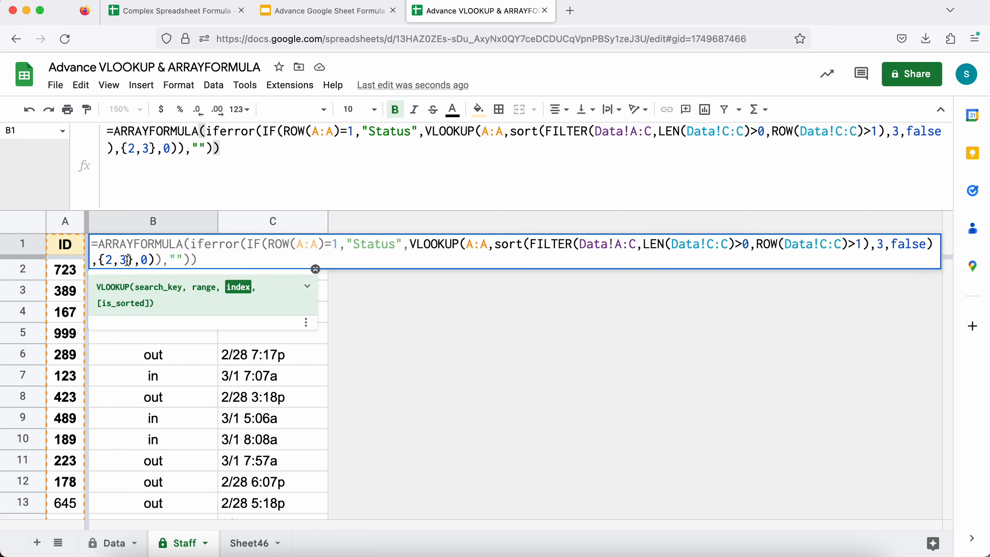
text(,1)
key(Return)
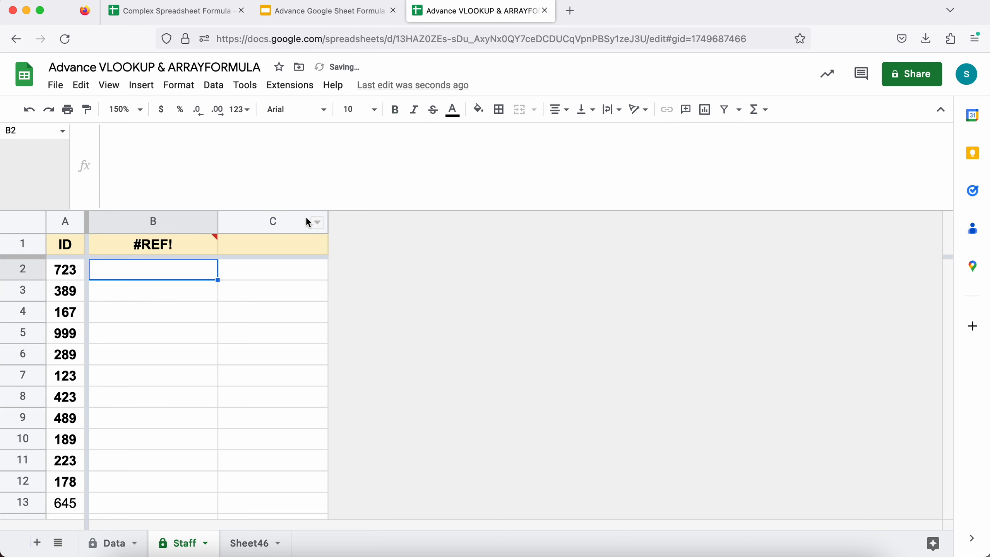
Step: Insert one column to the right of column C to make room for the third returned column
click(307, 221)
click(317, 223)
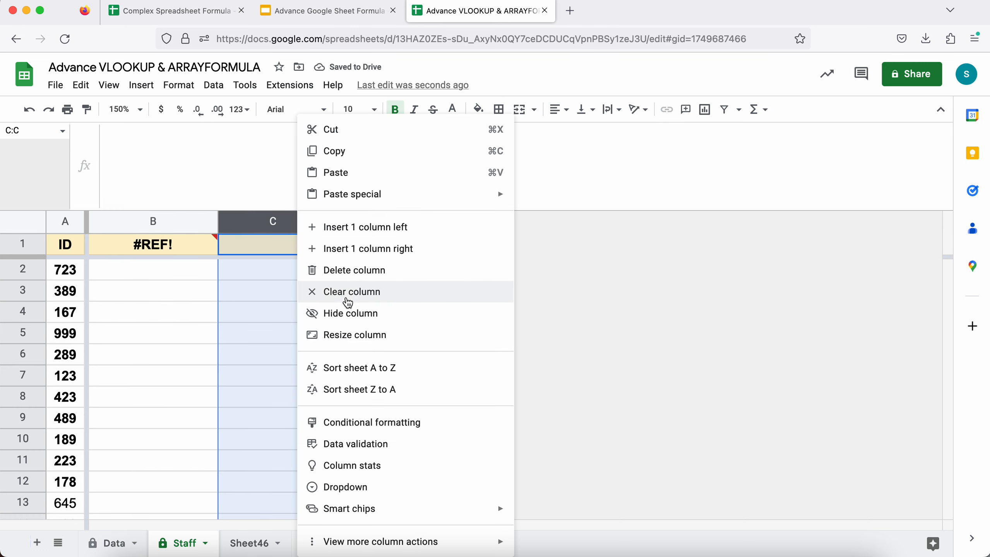
click(365, 248)
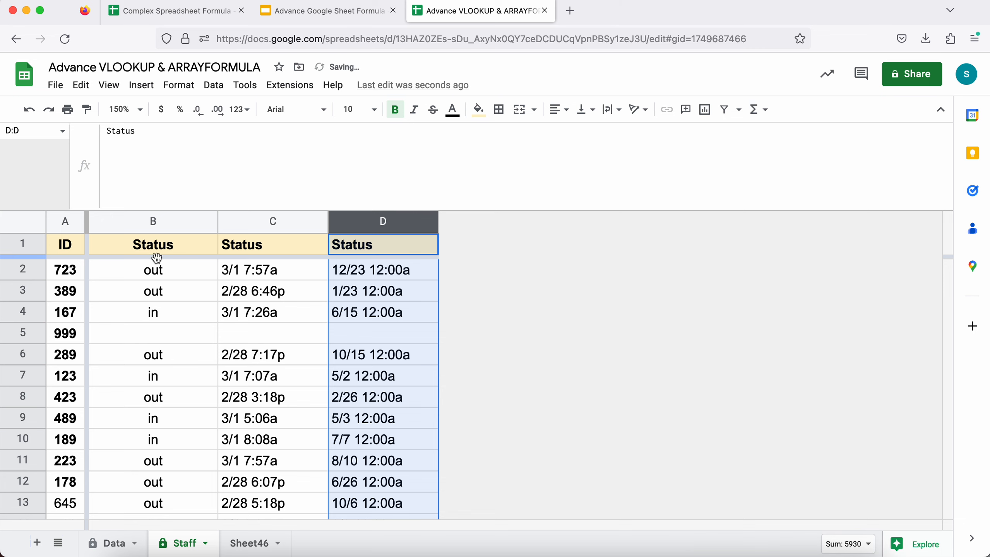
Step: Change the number format of column D so its IDs display as plain numbers instead of dates
click(376, 222)
click(180, 85)
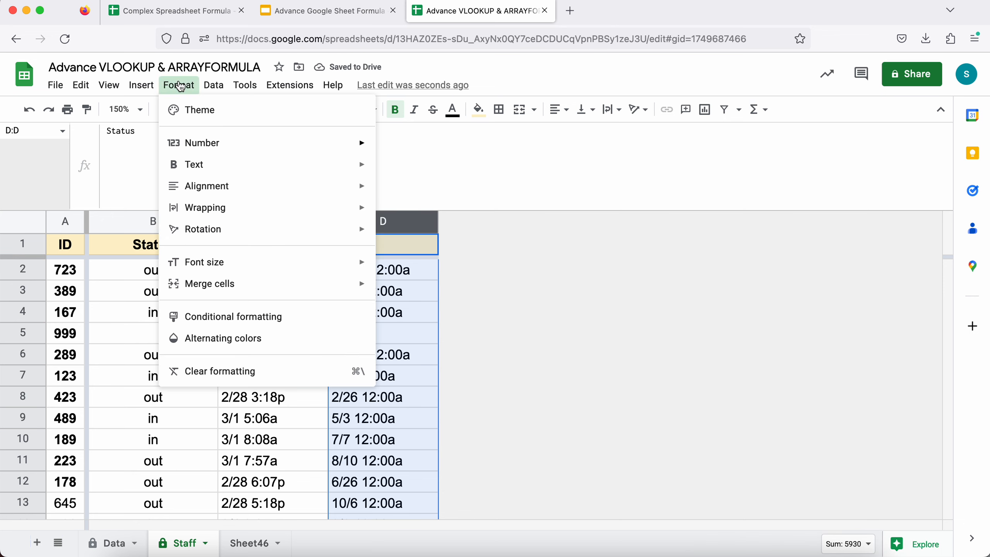
mouse_move(200, 142)
click(442, 127)
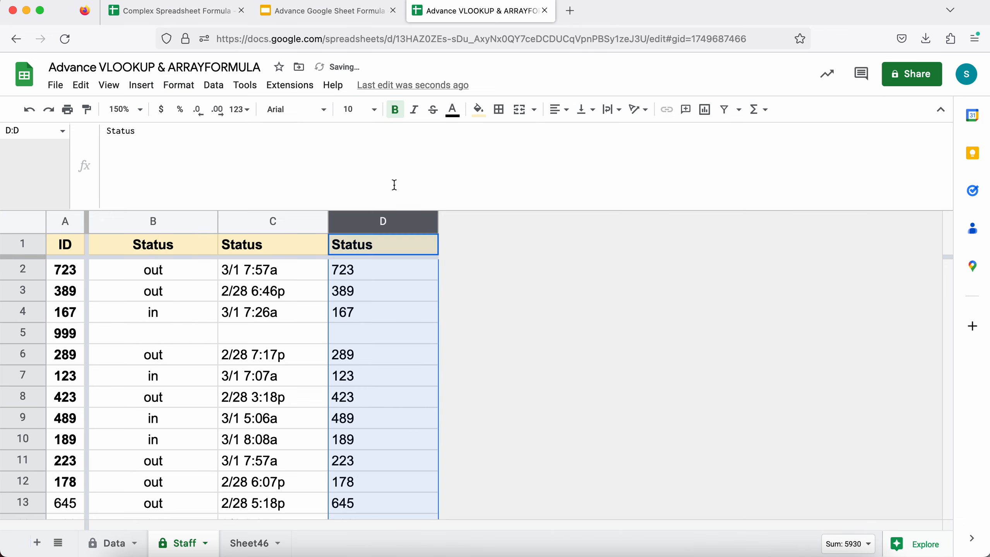
click(350, 275)
Step: Examine the {2,3,1} index in B1 and compare it with the column order on the Data sheet
double_click(155, 250)
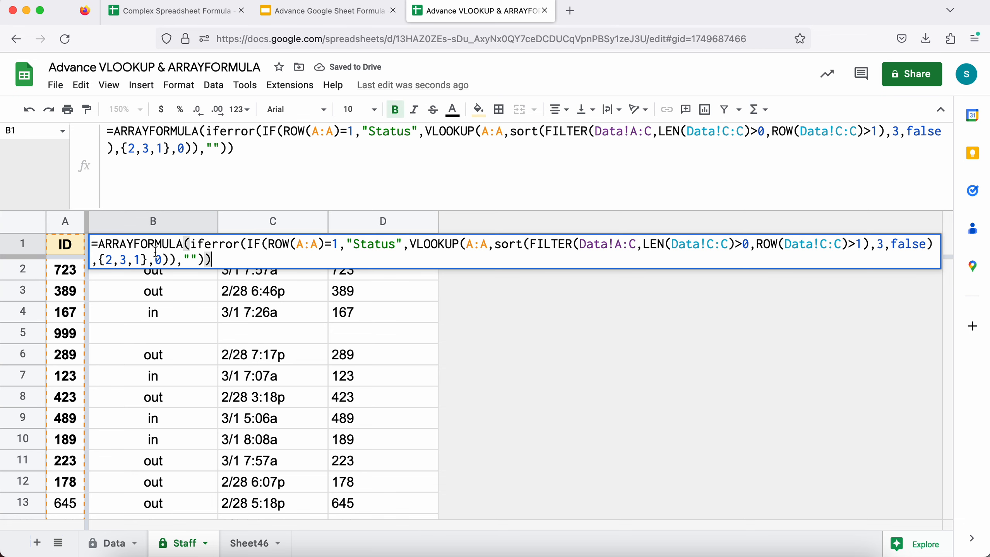
double_click(113, 258)
drag(106, 259, 139, 259)
key(Escape)
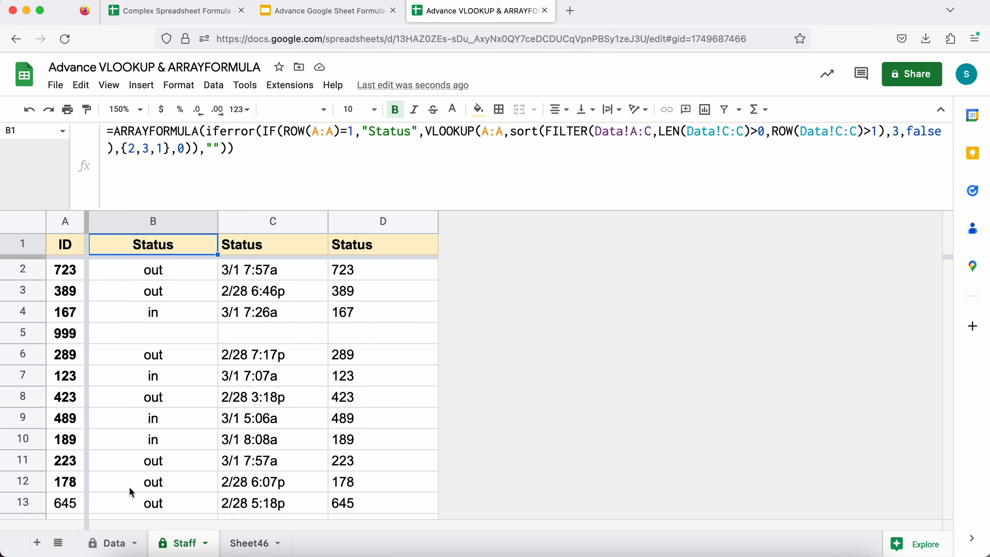
click(113, 543)
click(225, 290)
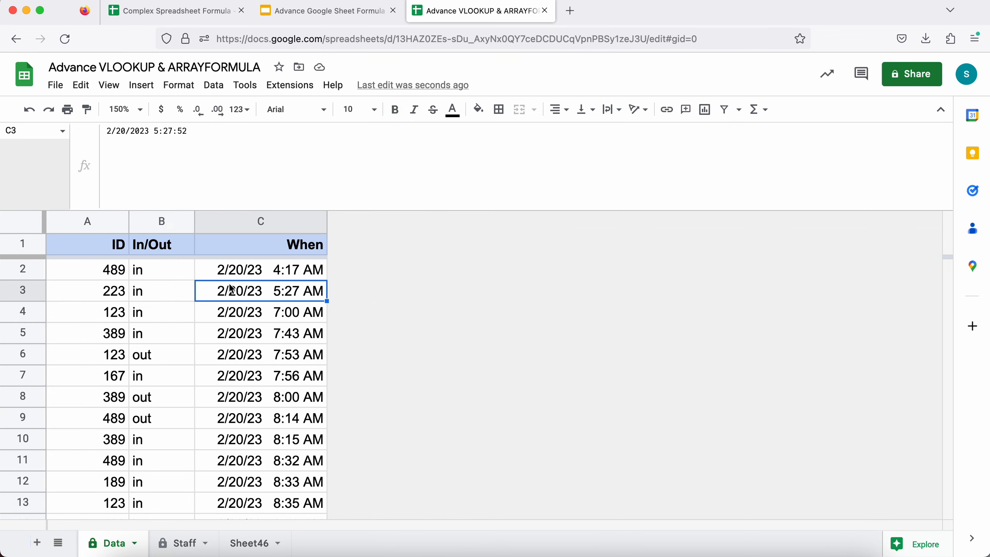
click(90, 289)
click(195, 537)
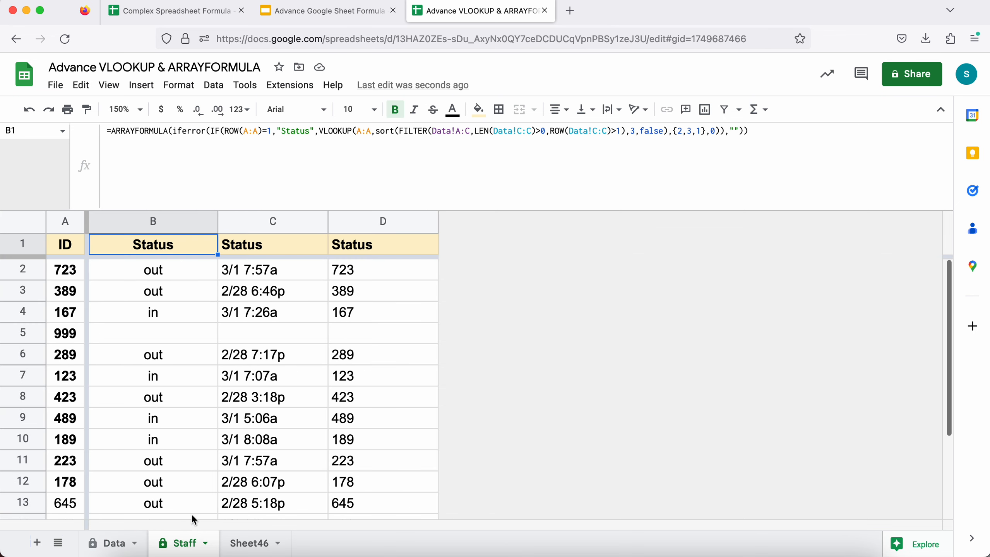
click(137, 269)
double_click(158, 242)
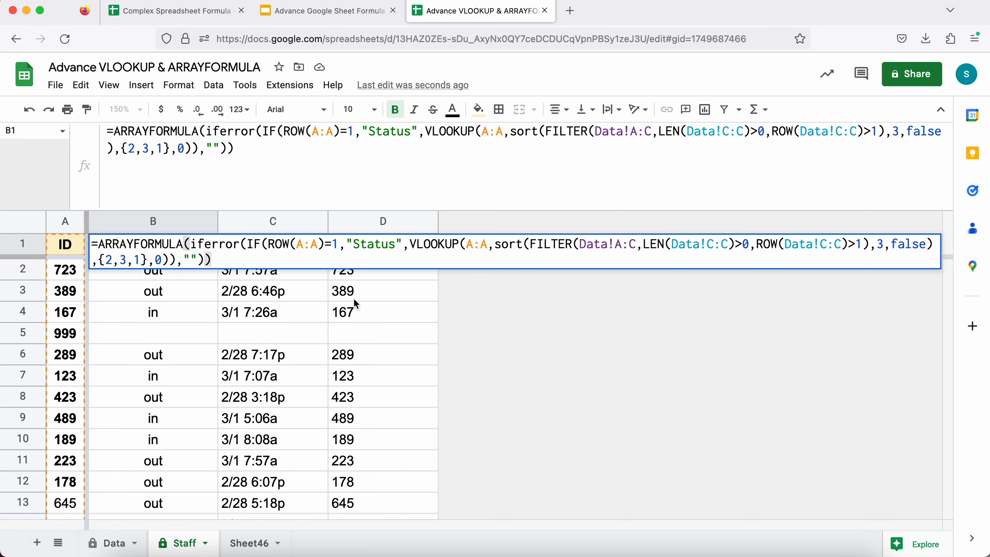
key(Escape)
Step: Remove the IF(ROW(A:A)=1,"Status", header test from the B1 formula and trim the end of the formula
double_click(153, 244)
drag(247, 245, 410, 246)
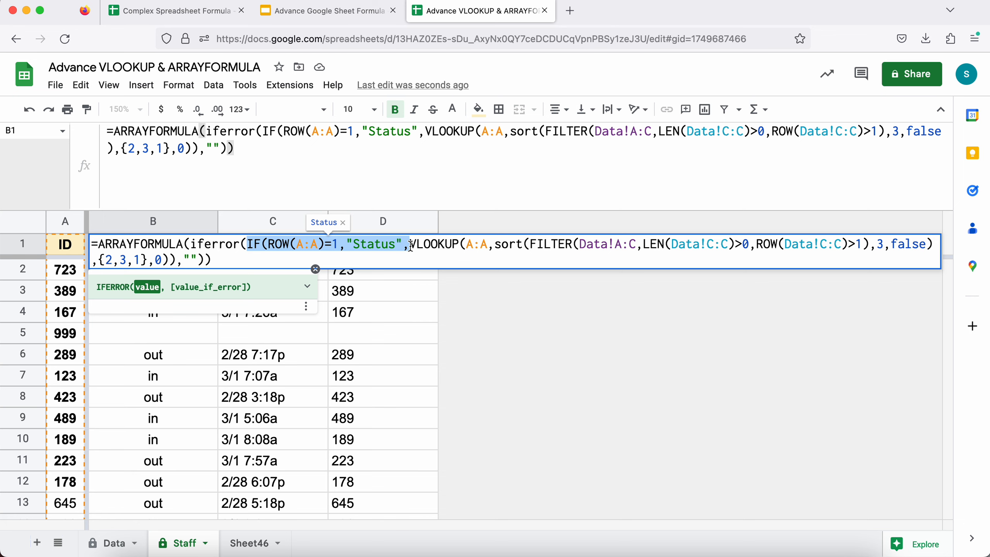
key(BackSpace)
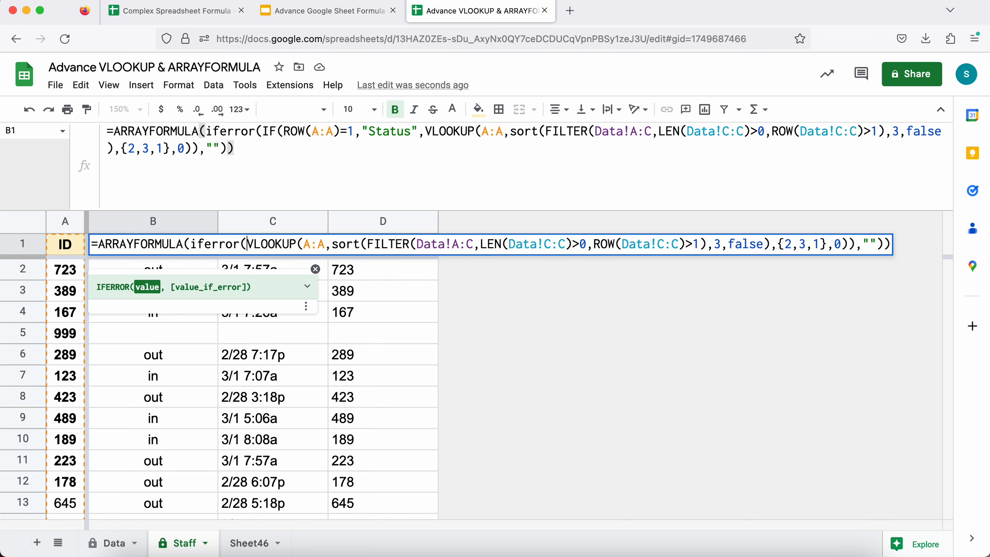
drag(855, 246, 892, 246)
key(BackSpace)
key(Return)
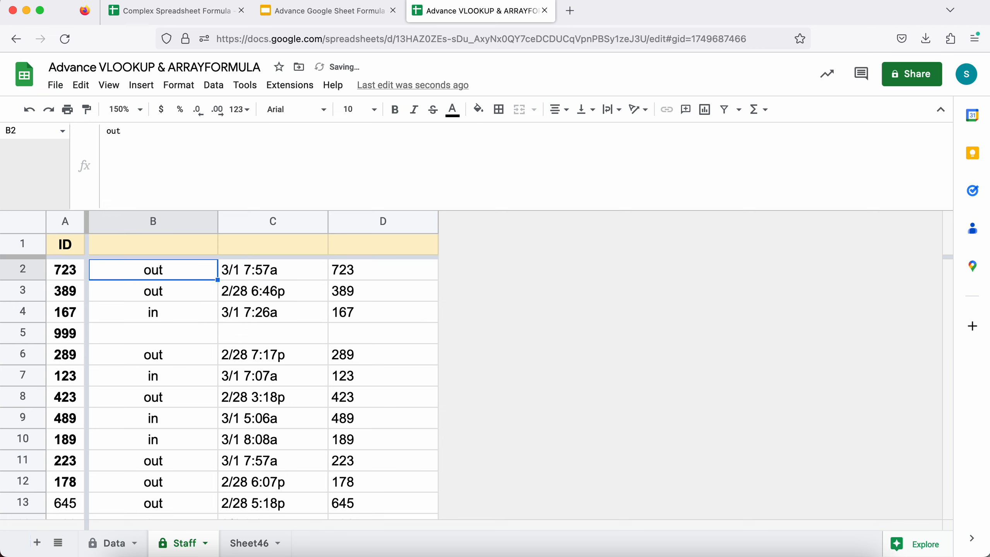
key(Up)
Step: Copy the ID header from A1 of the Data sheet and match it in A1 of the Staff sheet
click(123, 546)
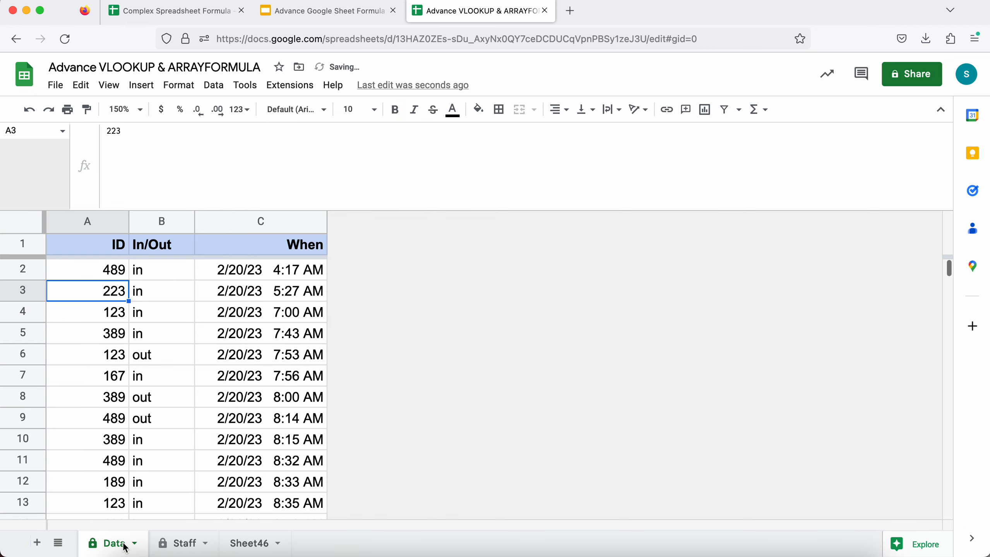
click(112, 249)
click(160, 543)
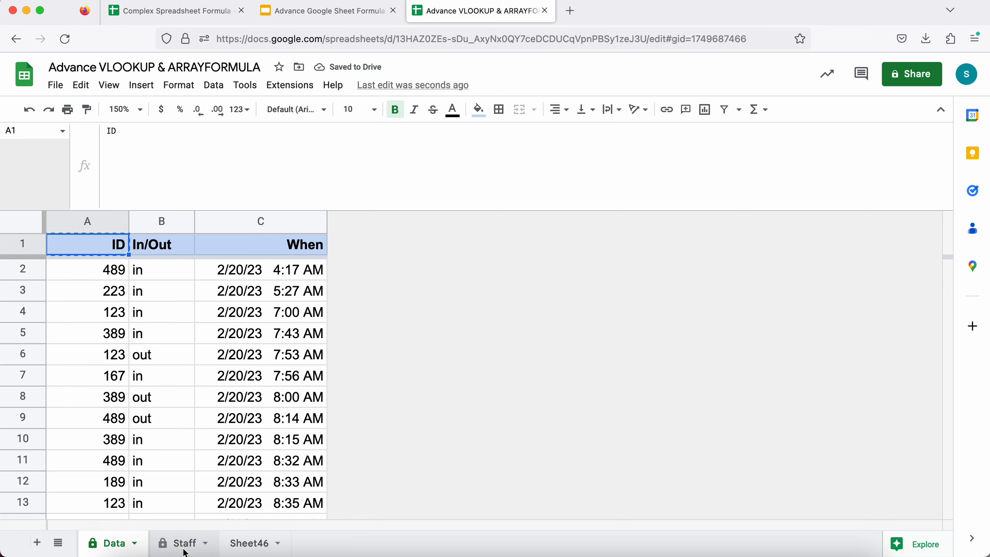
click(72, 253)
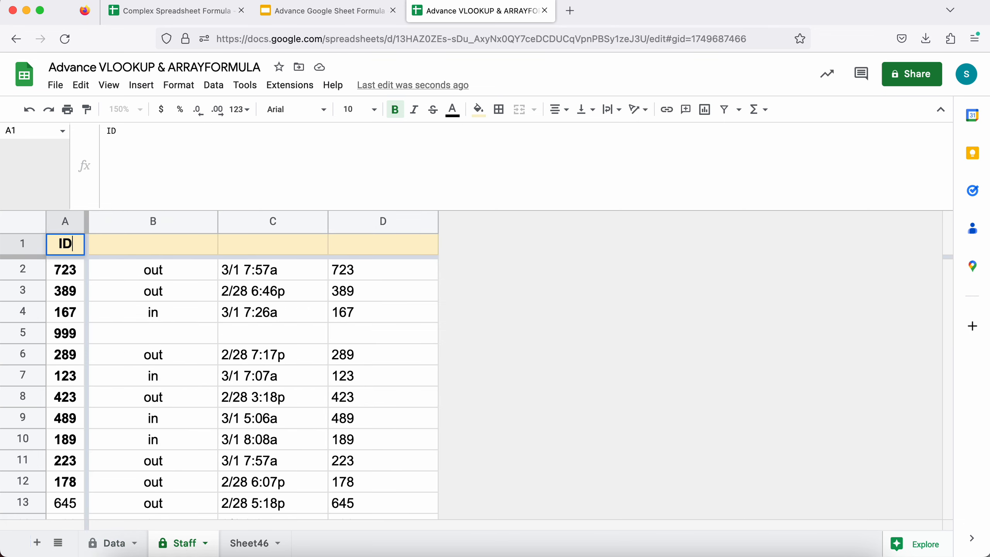
key(Down)
key(Down)
key(Up)
key(Up)
key(Right)
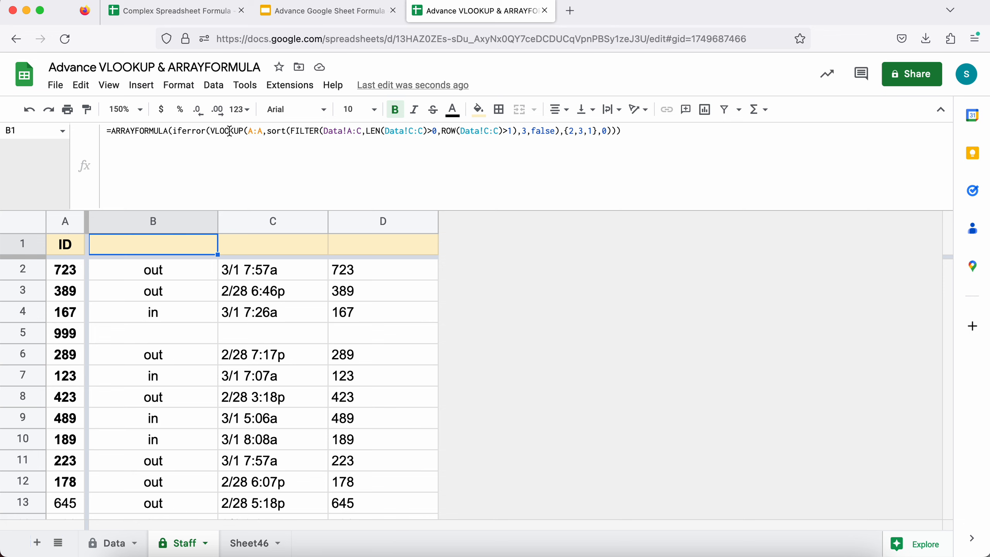
Step: Remove the ROW(Data!C:C)>1 condition from the FILTER in the B1 formula on the Staff sheet
double_click(160, 245)
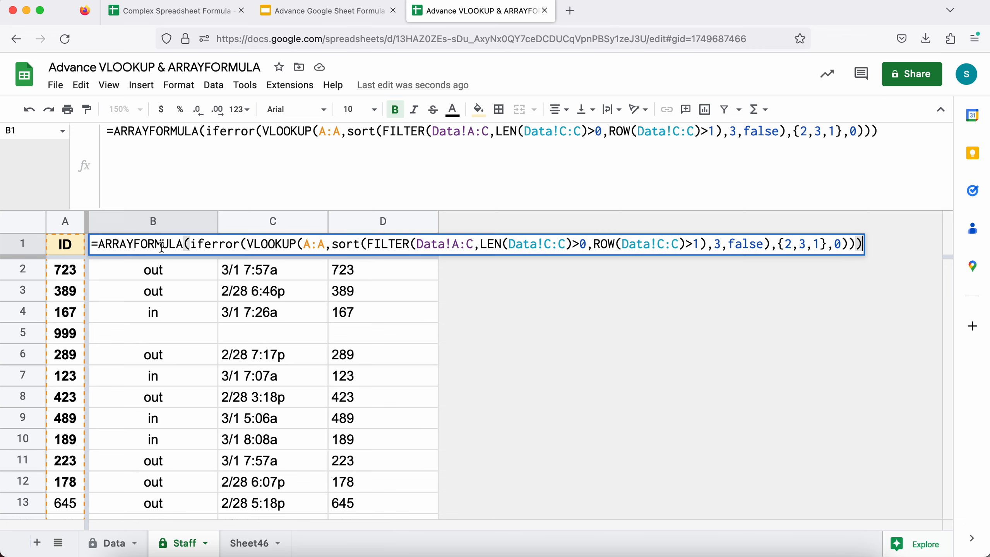
key(Escape)
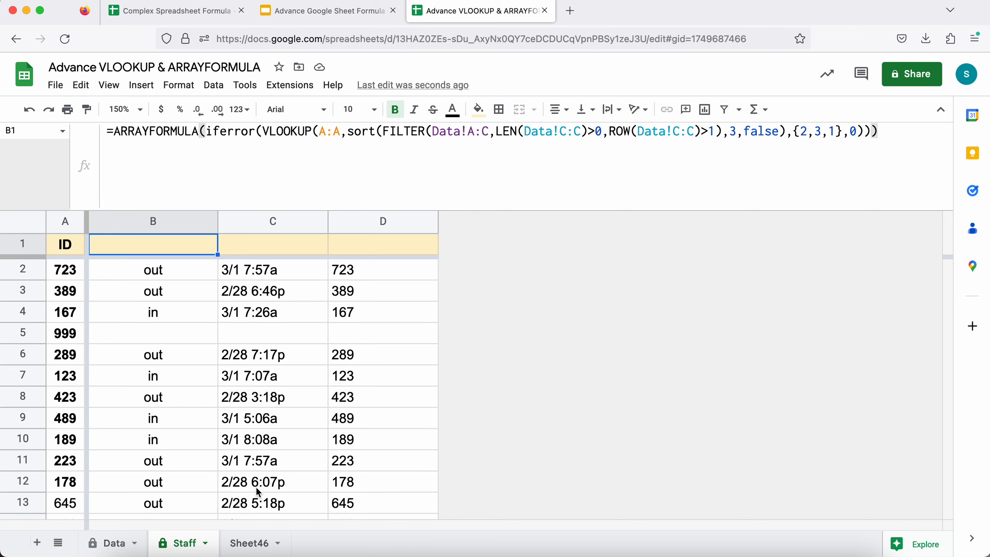
click(251, 543)
click(184, 540)
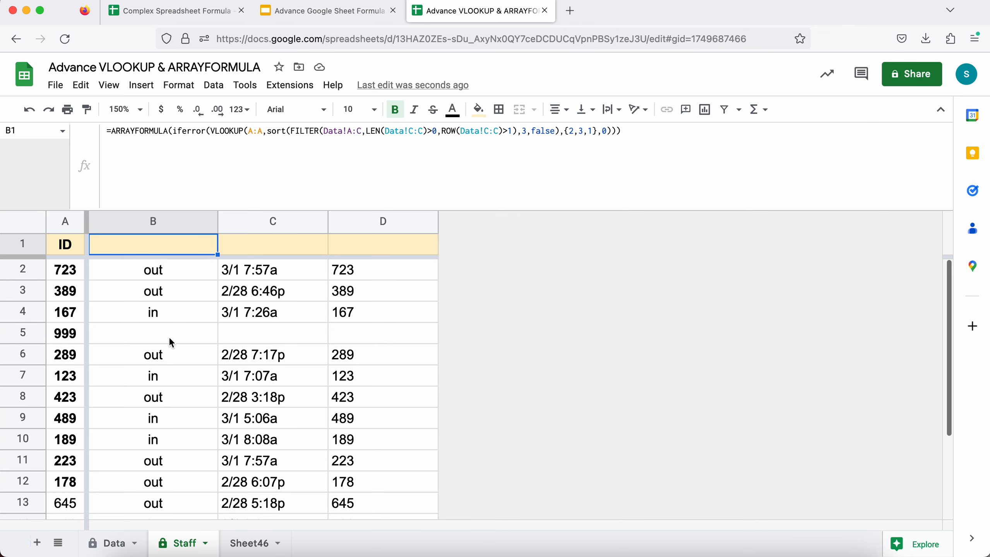
double_click(161, 247)
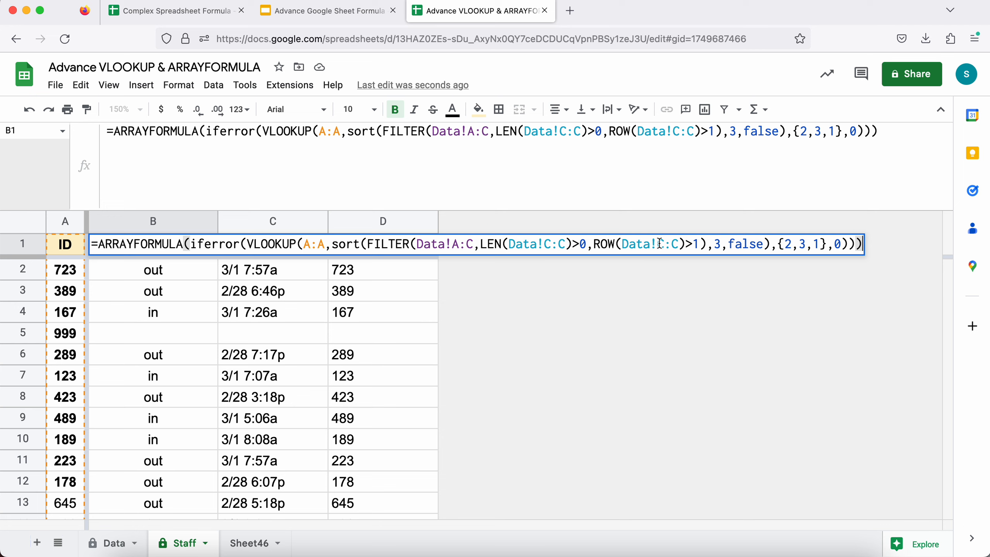
drag(596, 244, 700, 244)
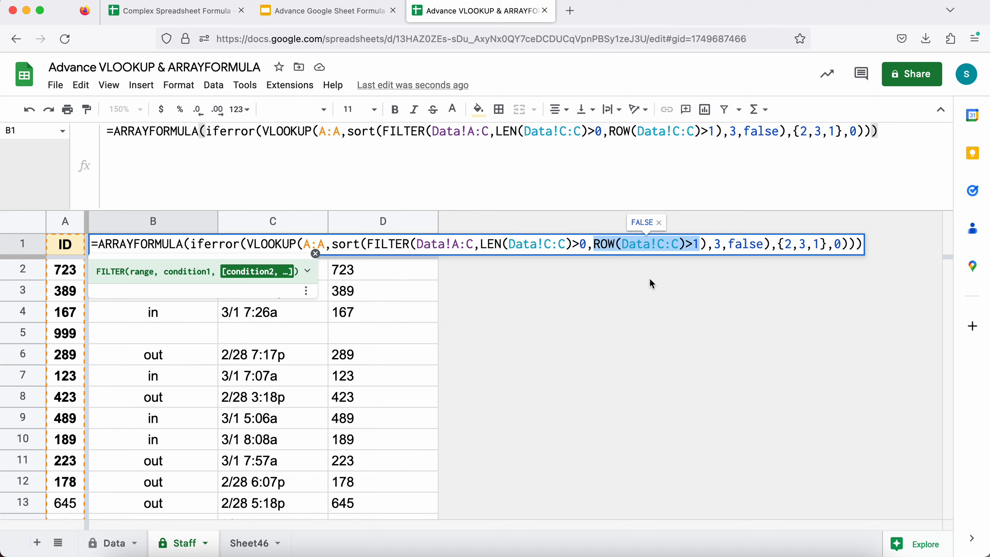
key(BackSpace)
key(BackSpace)
key(Return)
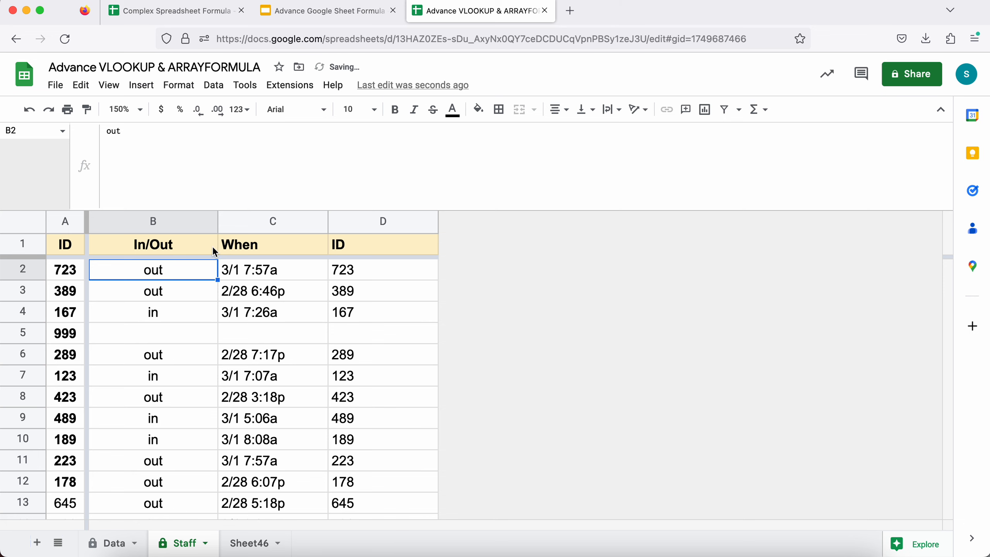
Step: Compare the header row of the Staff sheet with the ID, In/Out and When headers on the Data sheet
click(65, 248)
click(205, 248)
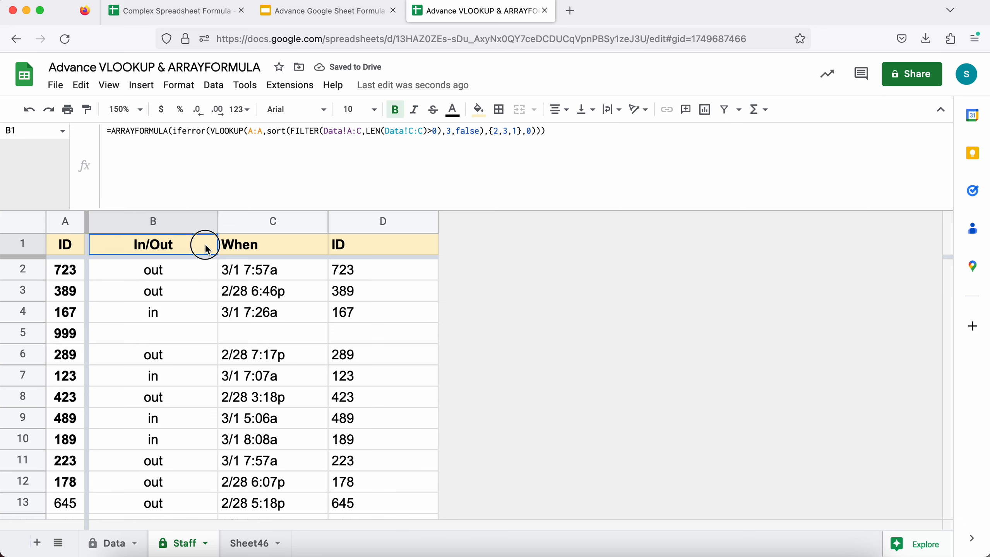
click(112, 543)
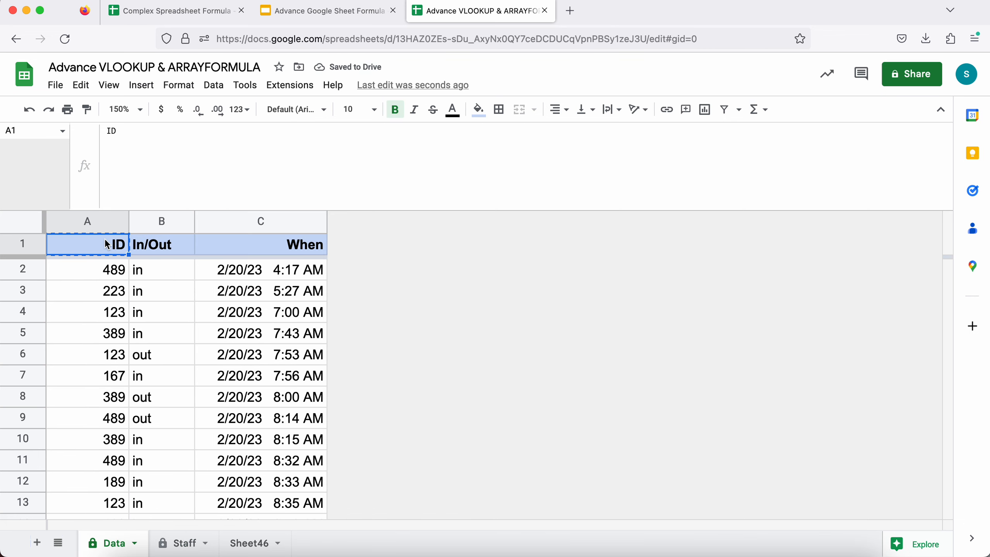
click(154, 245)
click(269, 250)
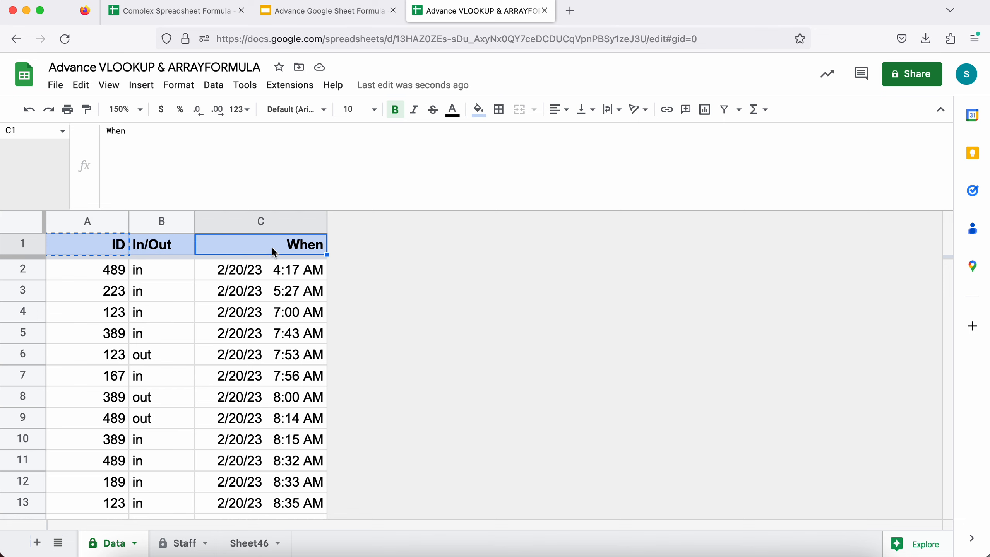
click(184, 540)
mouse_move(176, 250)
mouse_down()
mouse_move(239, 247)
mouse_move(183, 247)
mouse_up()
Step: Shorten the VLOOKUP index array in Staff B1 to {2,3}, dropping the repeated ID column
click(370, 222)
double_click(133, 242)
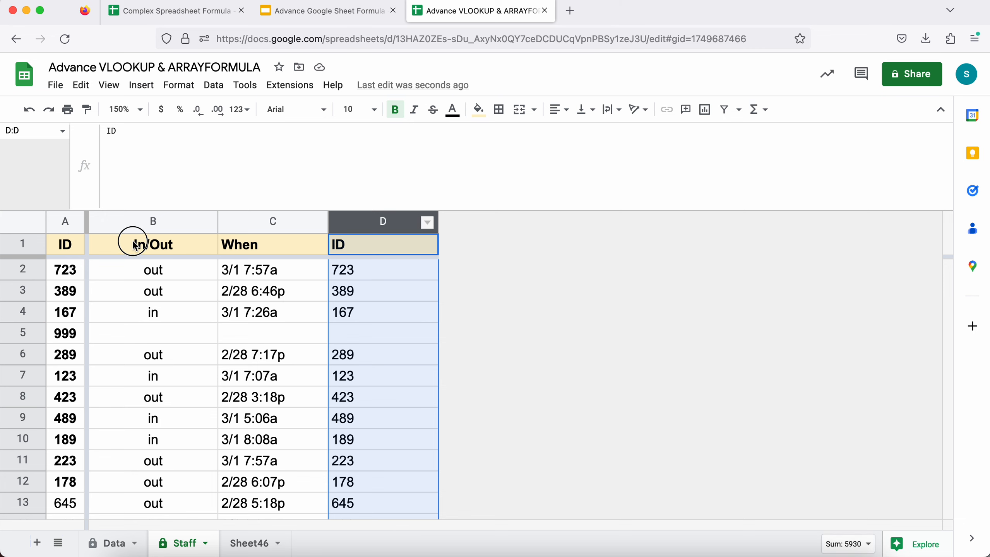
click(703, 247)
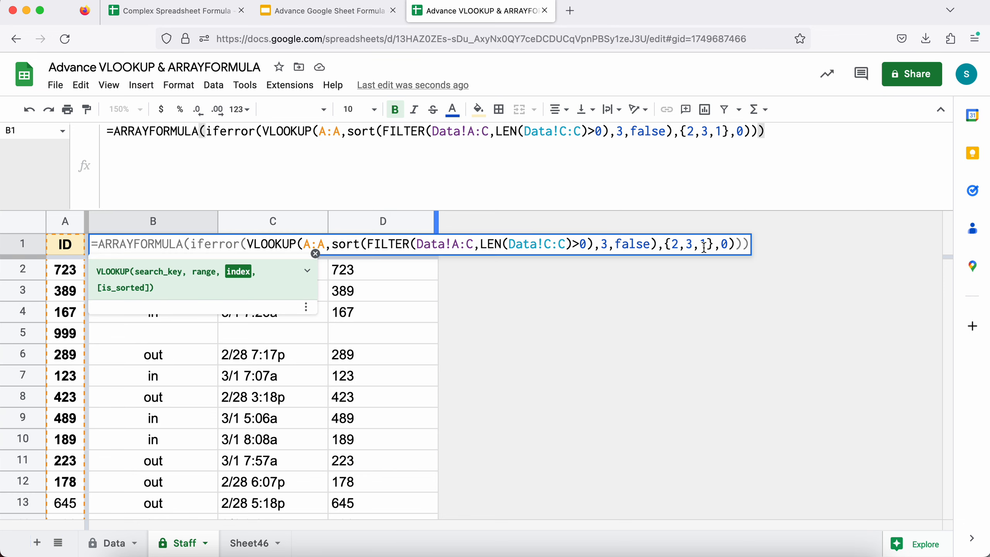
key(BackSpace)
key(BackSpace)
key(Return)
Step: Delete the empty column D from the Staff sheet
click(424, 222)
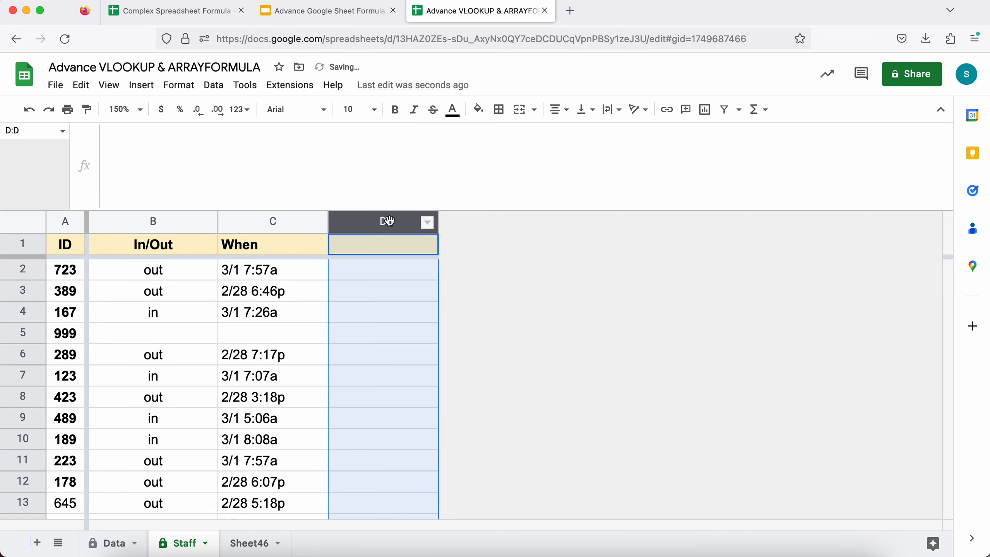
click(428, 222)
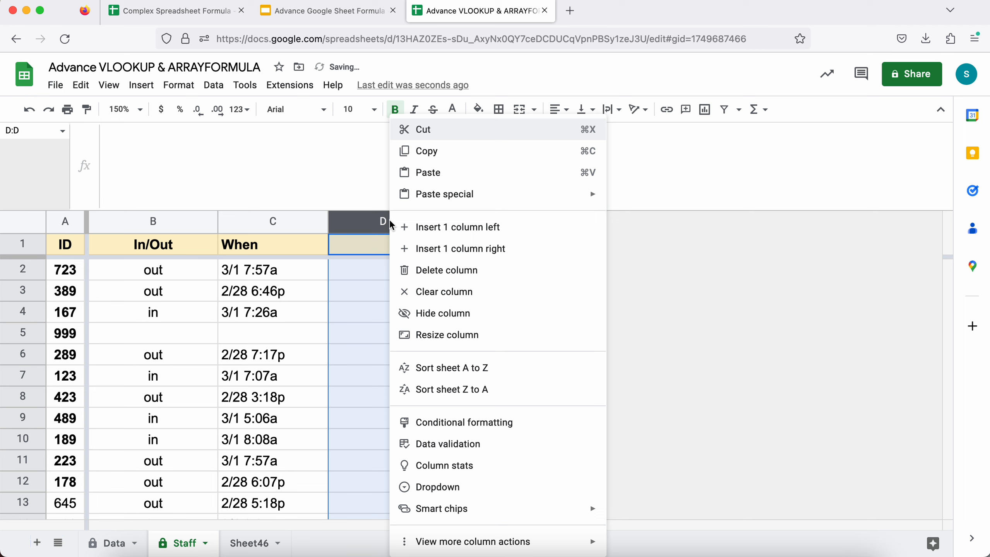
click(440, 273)
Step: Change the header in C1 of the Data sheet to "When this happened"
click(156, 252)
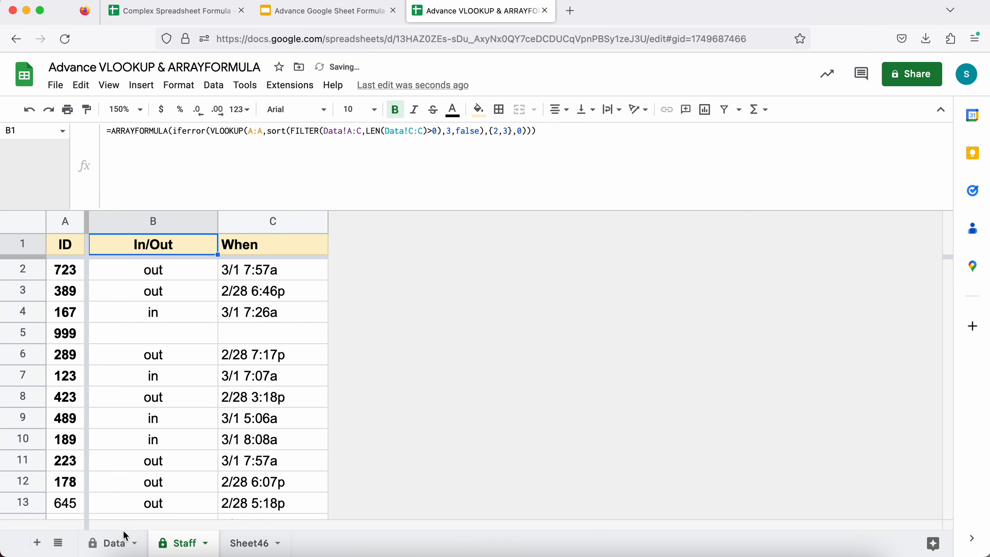
click(115, 543)
double_click(271, 245)
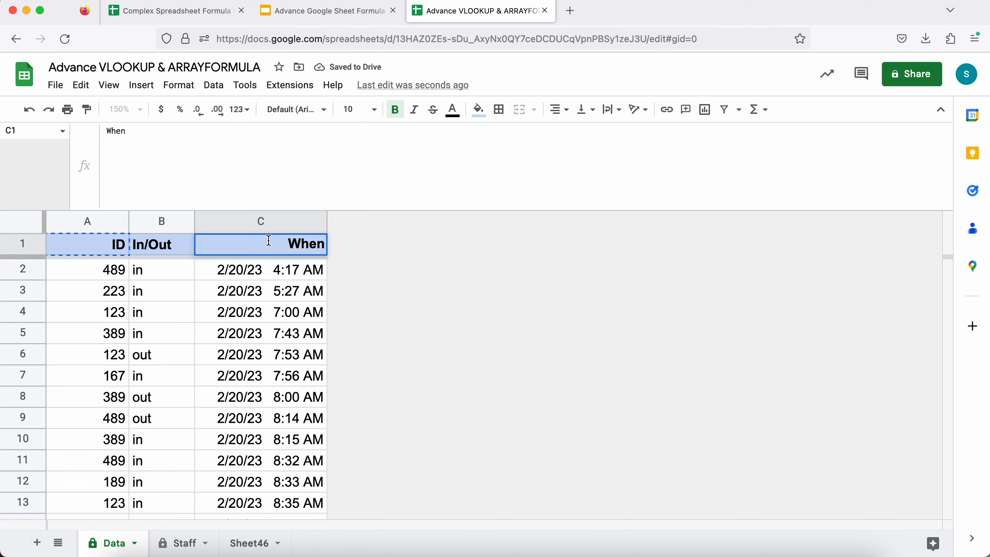
text(this happened)
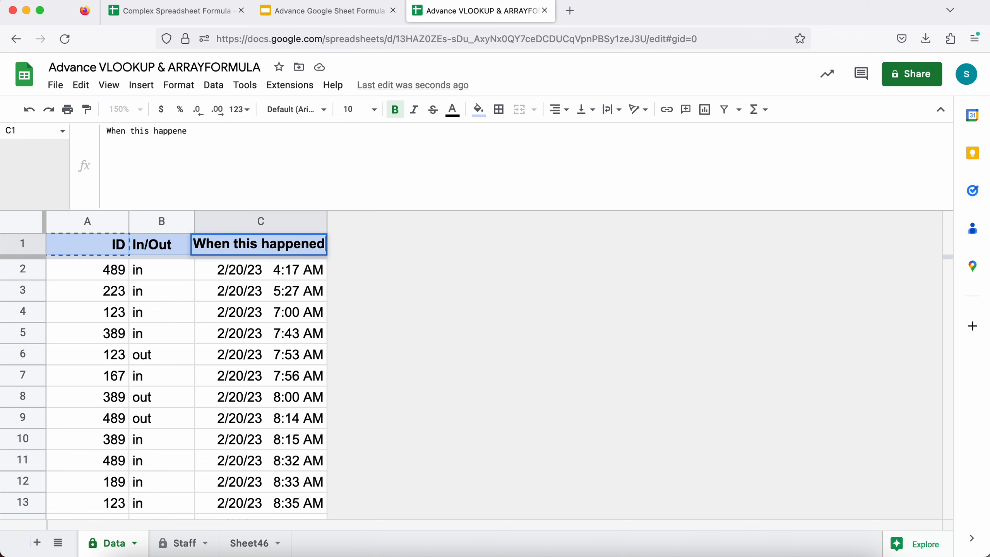
key(Return)
Step: Widen column C on the Staff sheet so its header fits on one line
click(200, 550)
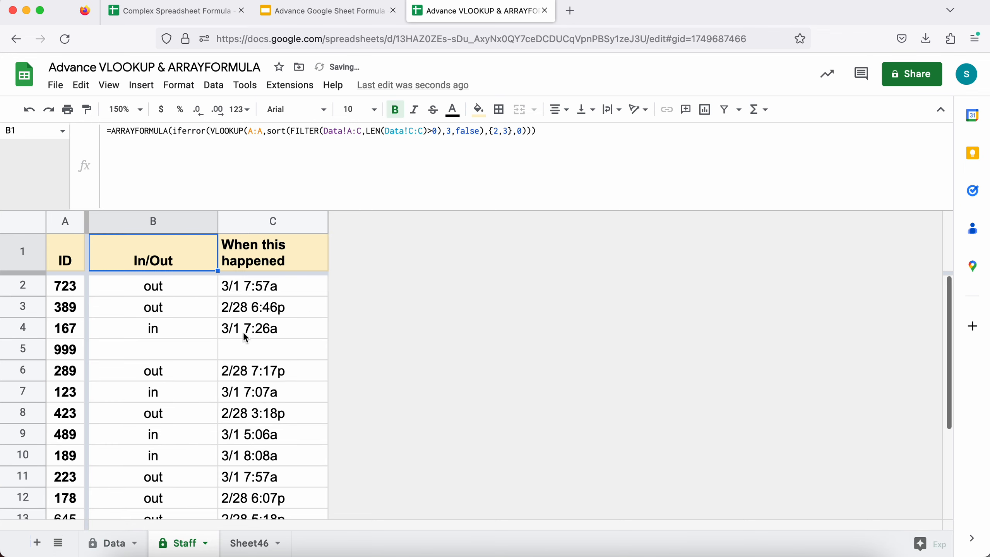
click(276, 259)
drag(328, 217, 366, 214)
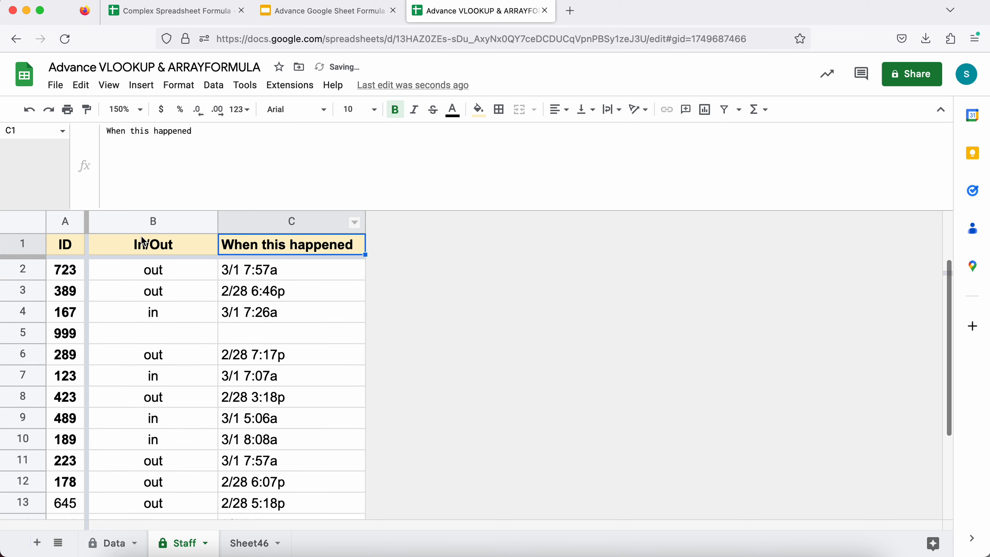
Step: Remove the ROW(Data!C:C)>1 condition from the FILTER in C3 on Sheet46, matching the formula in Staff B1
click(152, 244)
double_click(152, 242)
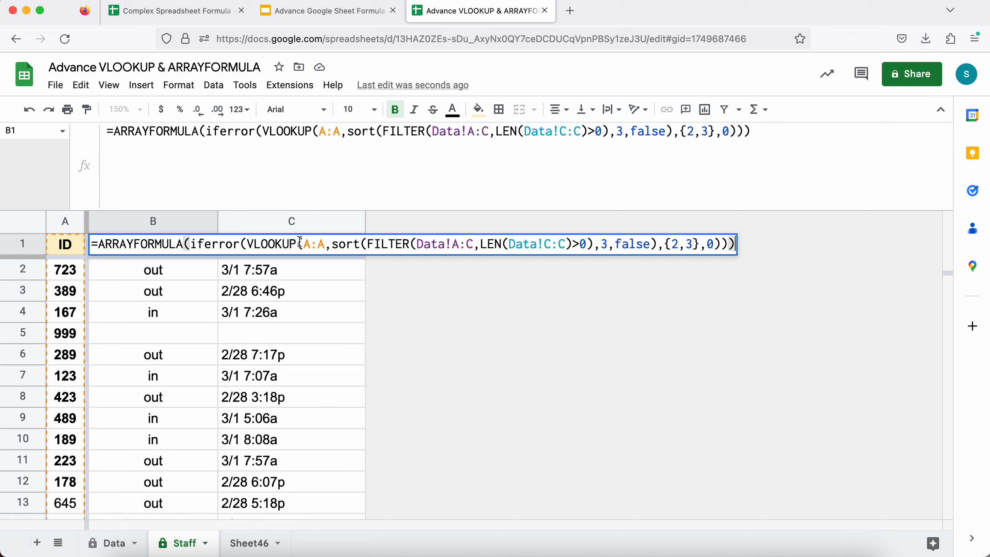
key(Escape)
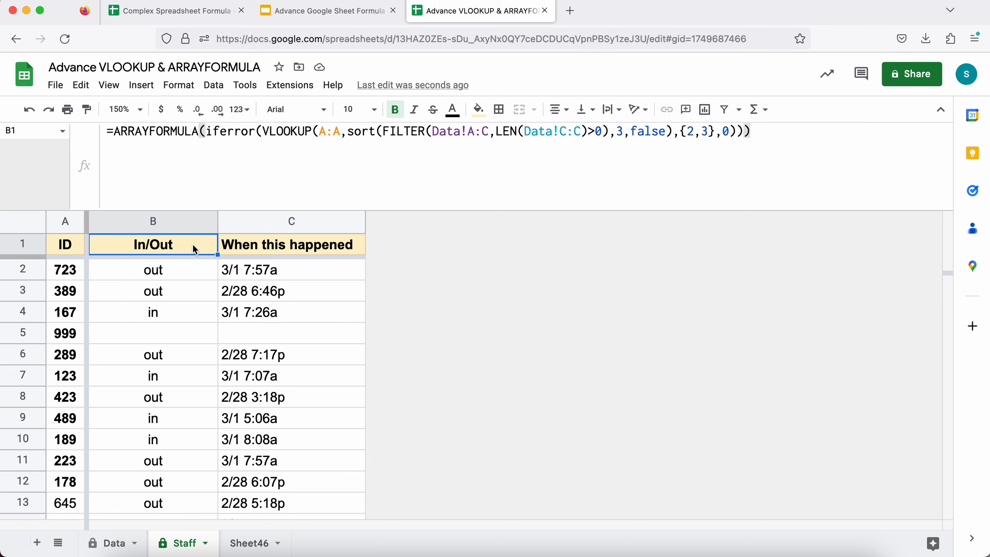
click(249, 544)
click(514, 291)
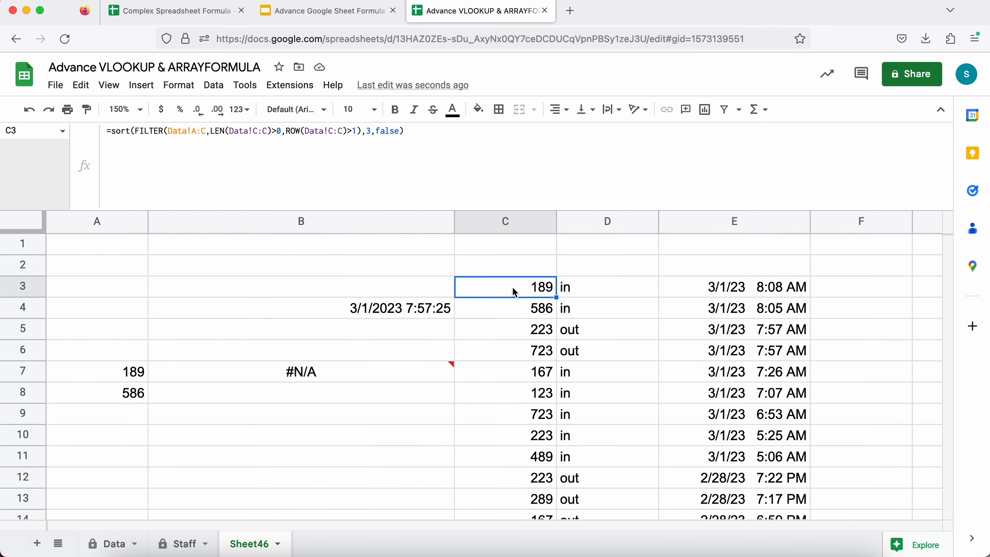
scroll(512, 286, right, 5)
scroll(512, 287, left, 4)
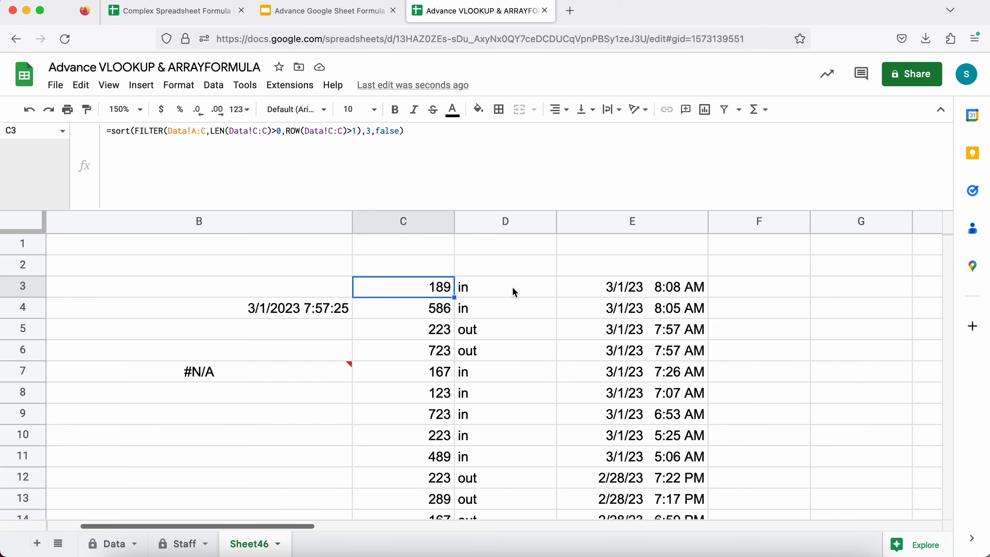
double_click(420, 283)
click(625, 286)
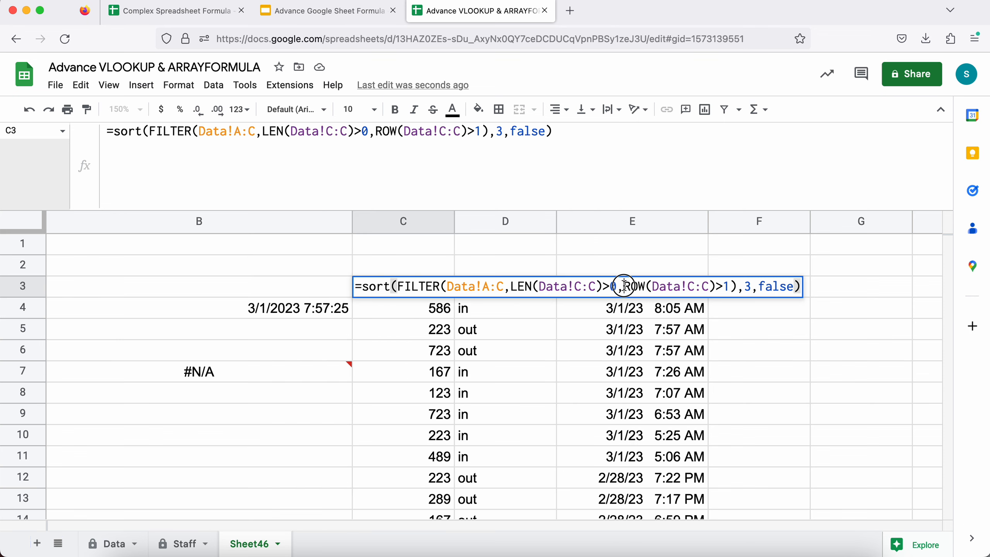
drag(625, 286, 728, 281)
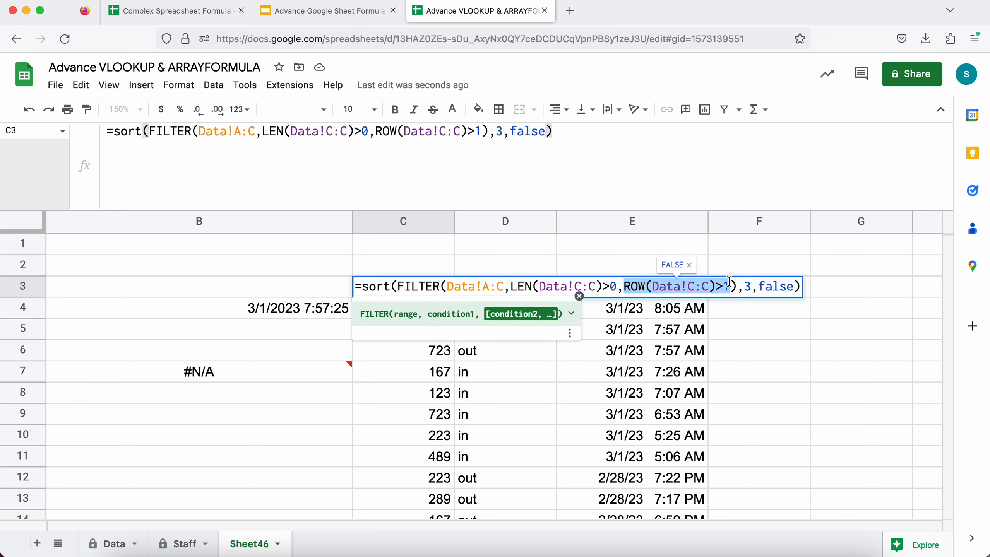
key(BackSpace)
key(BackSpace)
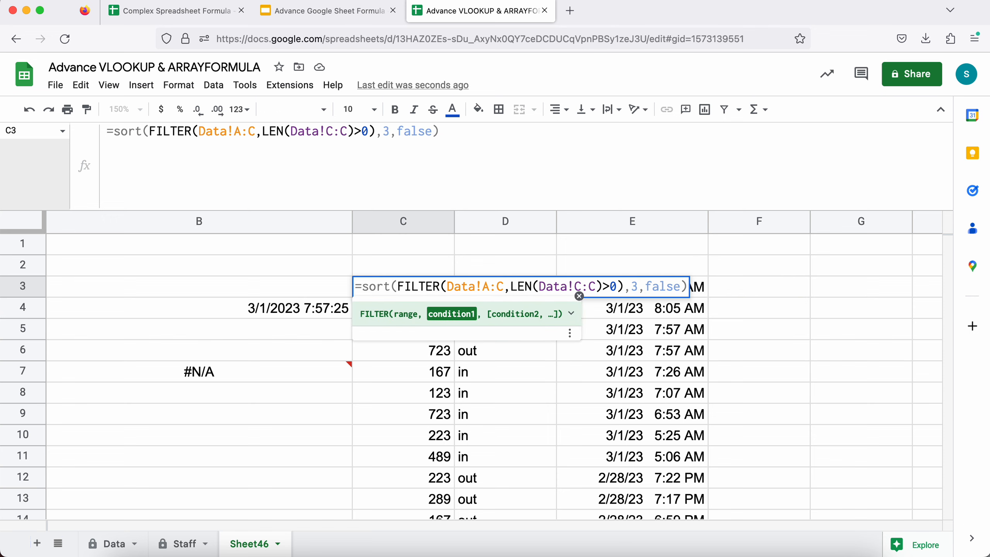
key(Return)
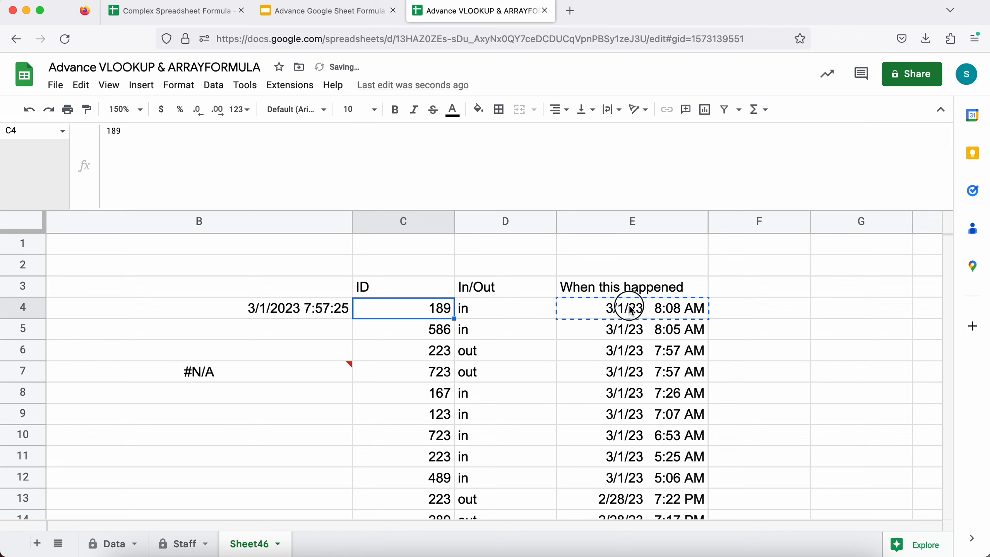
click(628, 309)
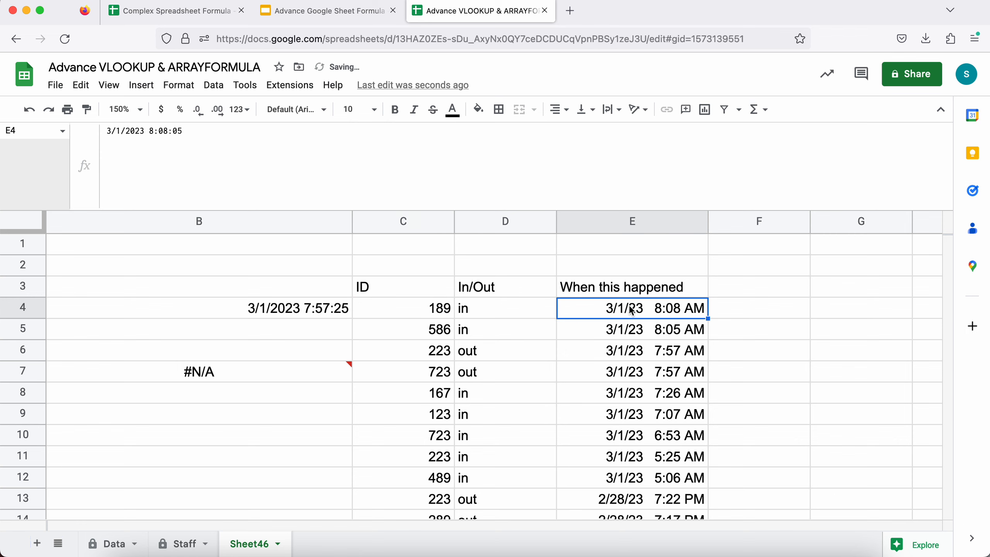
Step: Review the headers and lookup results in columns B and C of the Staff sheet
click(181, 543)
click(191, 249)
drag(191, 250, 296, 330)
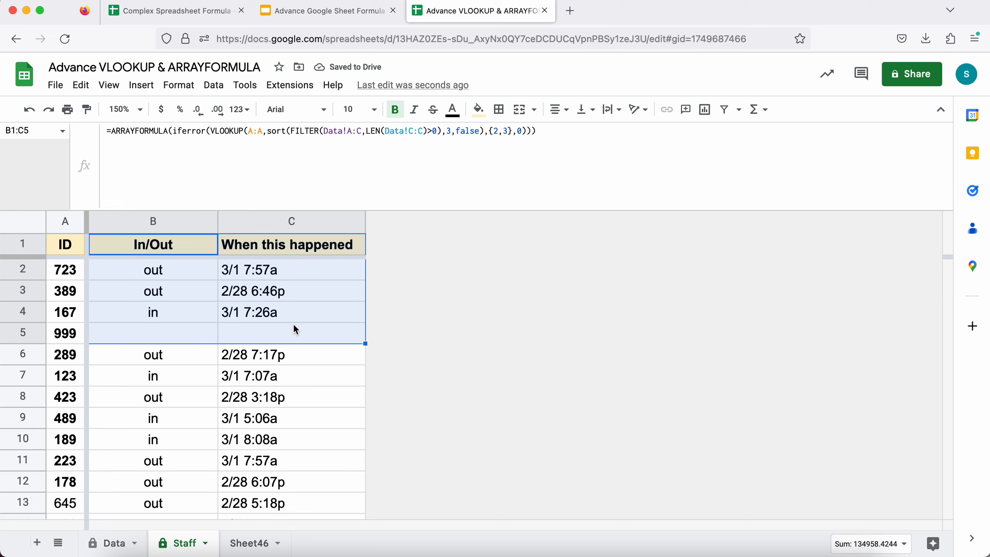
scroll(258, 408, down, 2)
scroll(258, 408, up, 2)
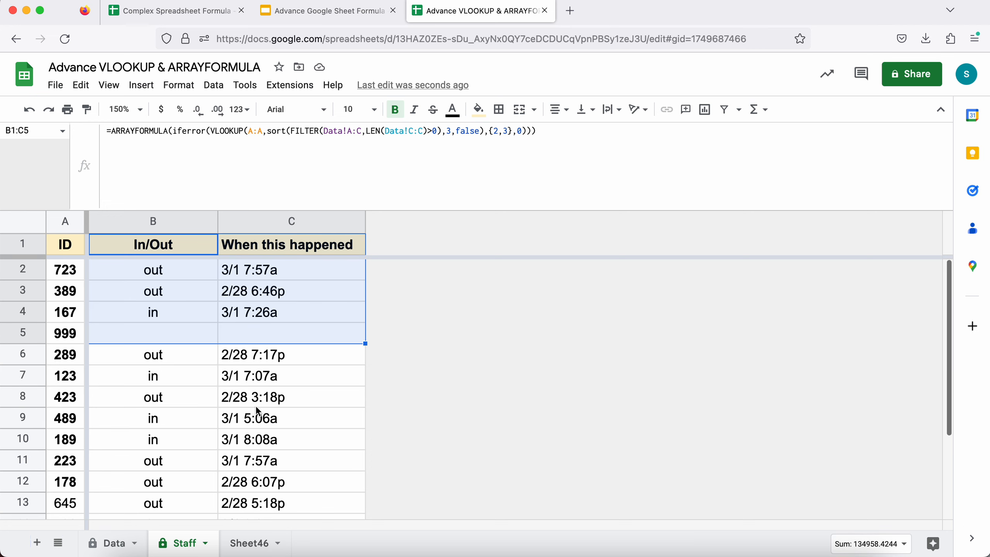
click(278, 298)
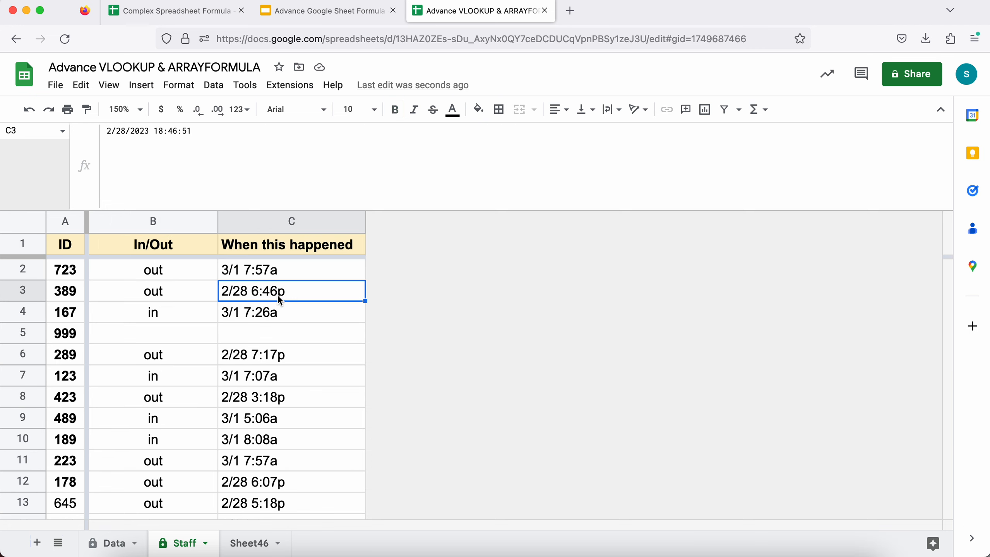